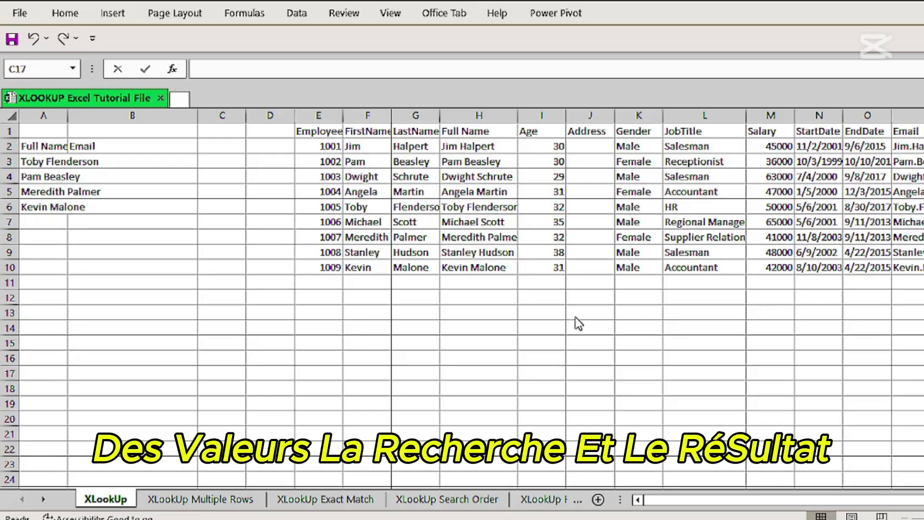
Step: Enter an XLOOKUP formula in B3 with lookup value A3, lookup array H2:H10 and return array P2:P9
{"action": "left_click", "coordinate": [132, 160]}
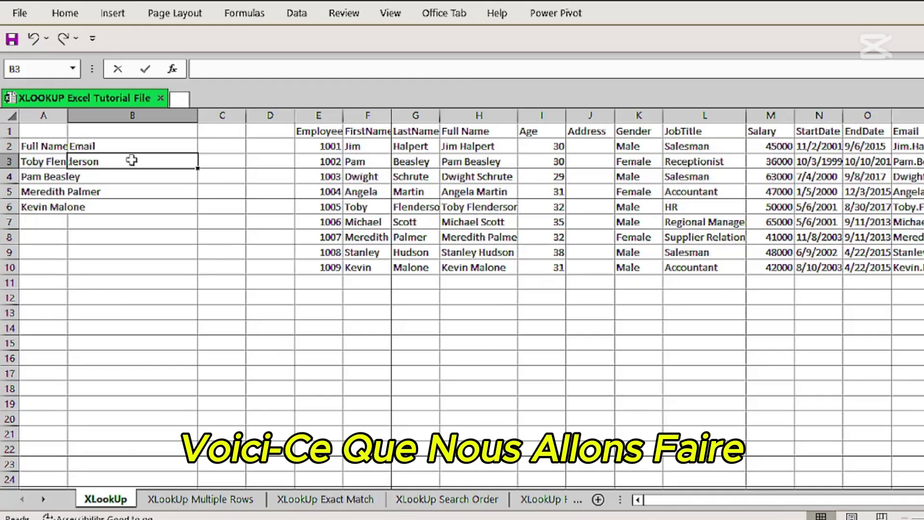
{"action": "type", "text": "="}
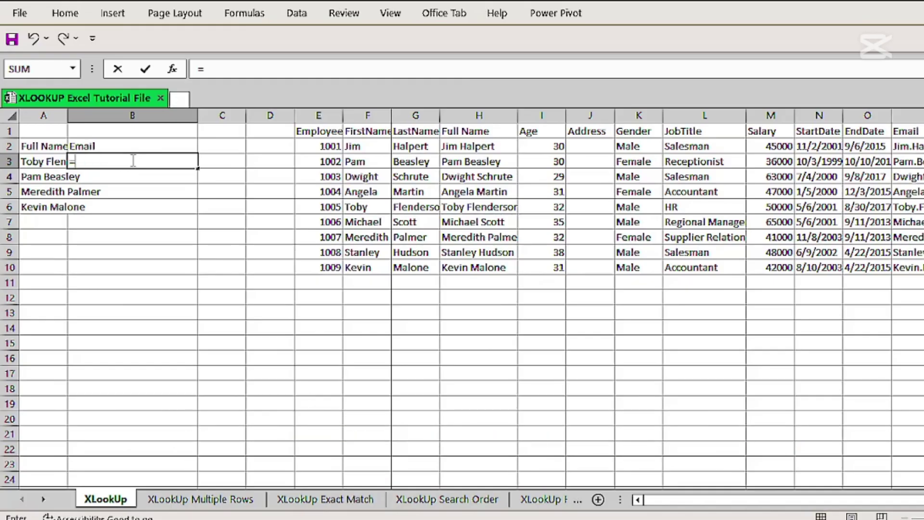
{"action": "type", "text": "xl"}
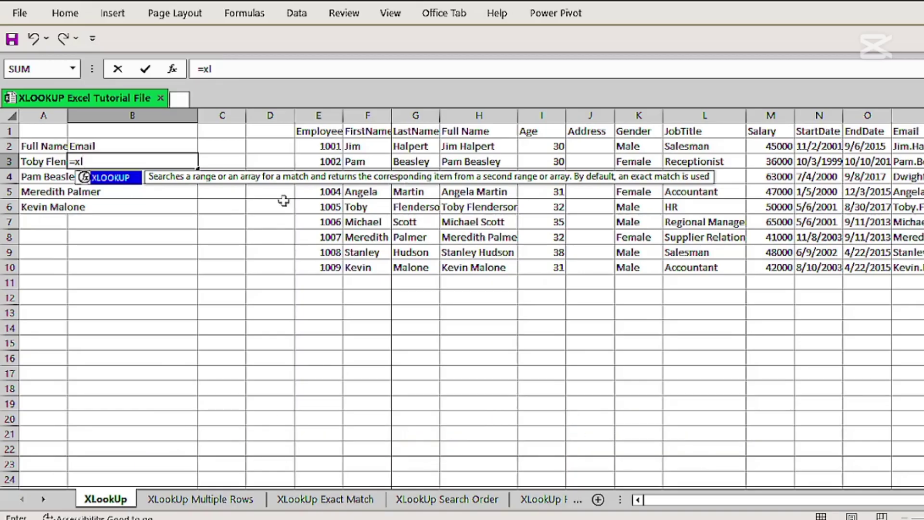
{"action": "double_click", "coordinate": [121, 181]}
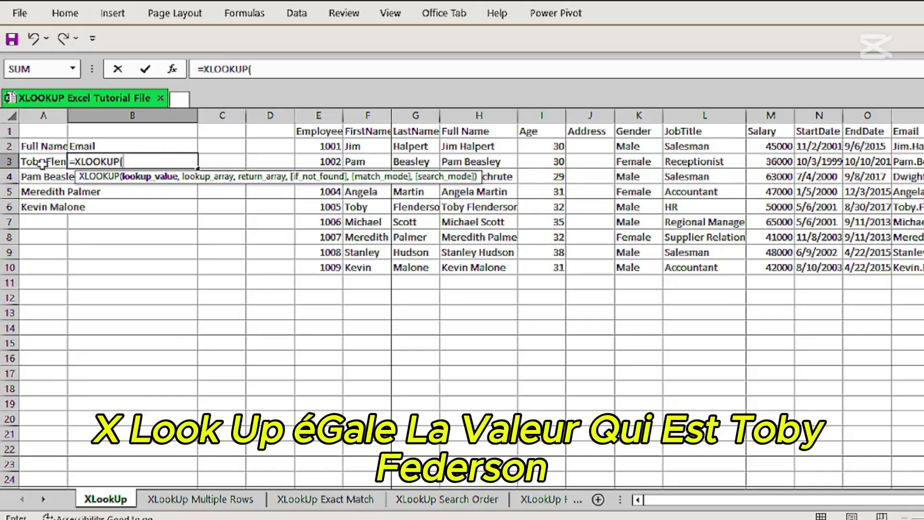
{"action": "left_click", "coordinate": [42, 164]}
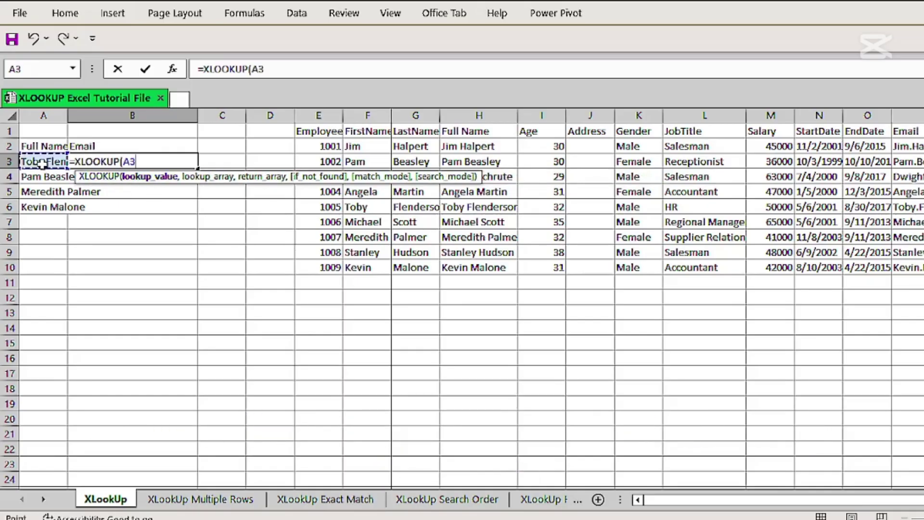
{"action": "type", "text": ","}
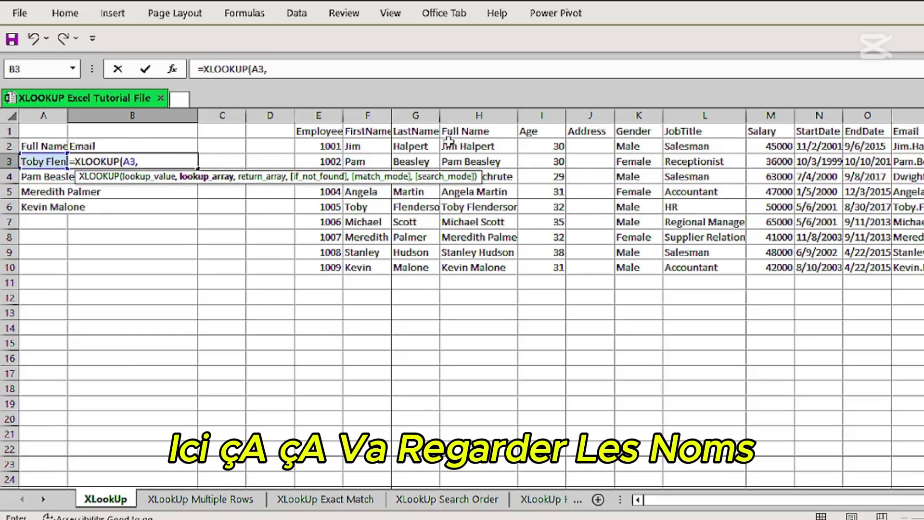
{"action": "left_click_drag", "start_coordinate": [449, 142], "coordinate": [475, 260]}
{"action": "type", "text": ","}
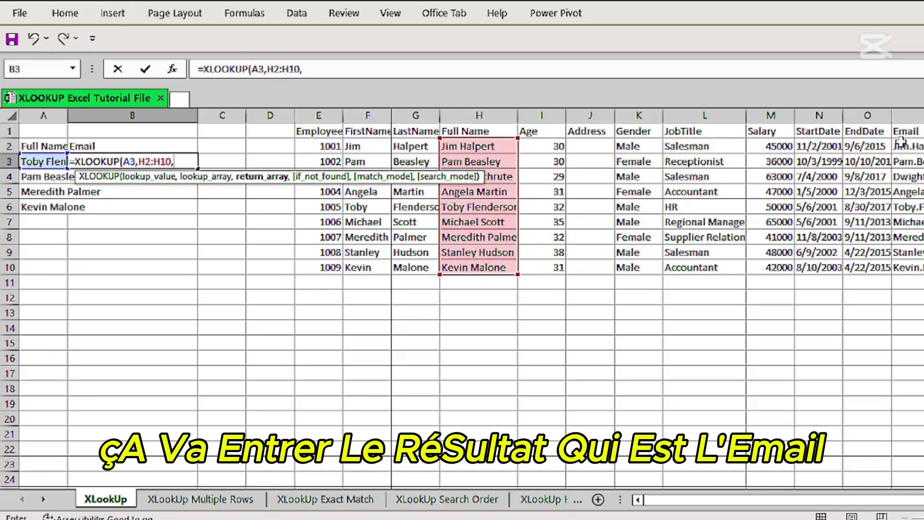
{"action": "left_click_drag", "start_coordinate": [901, 142], "coordinate": [920, 260]}
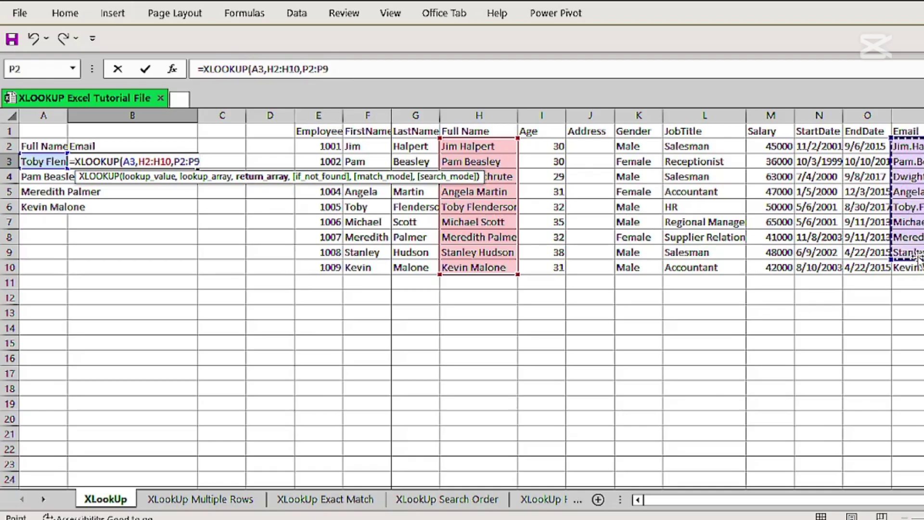
{"action": "type", "text": ")"}
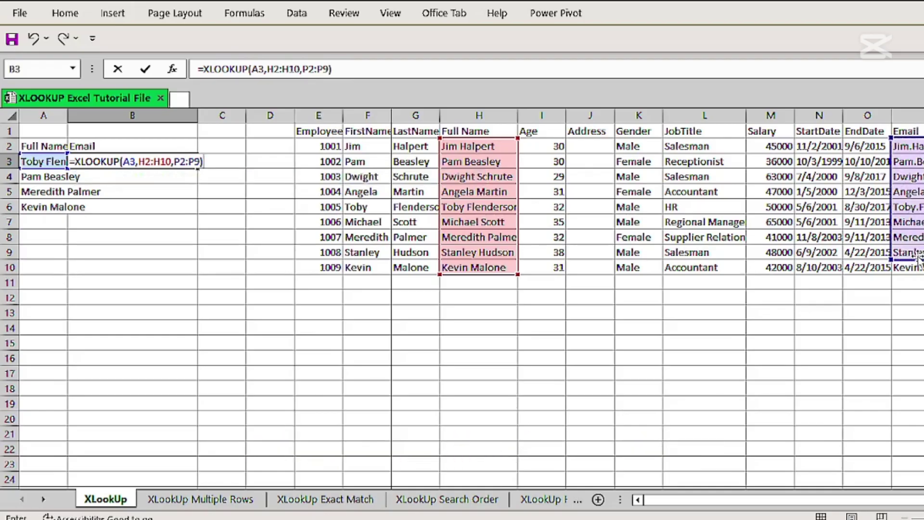
{"action": "key", "text": "Return"}
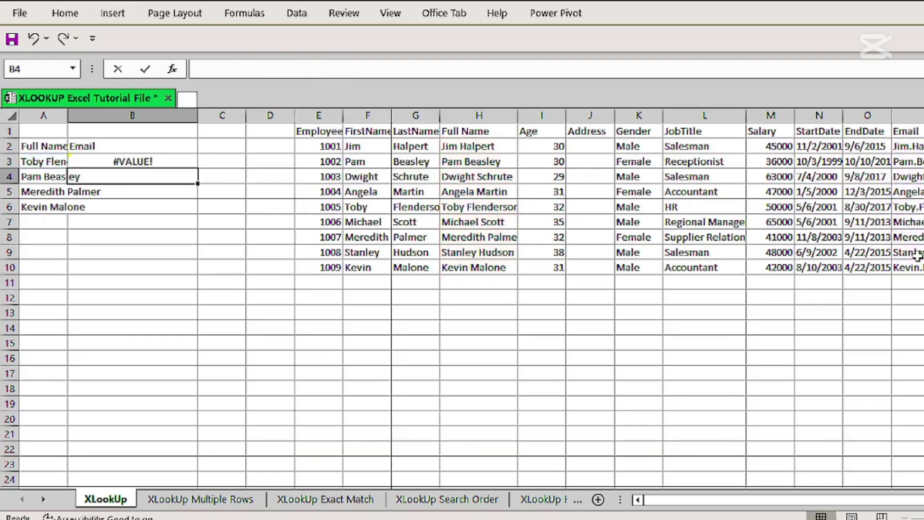
Step: Correct the return array of the XLOOKUP formula in B3 to P2:P10
{"action": "scroll", "coordinate": [135, 164], "scroll_direction": "right", "scroll_amount": 1}
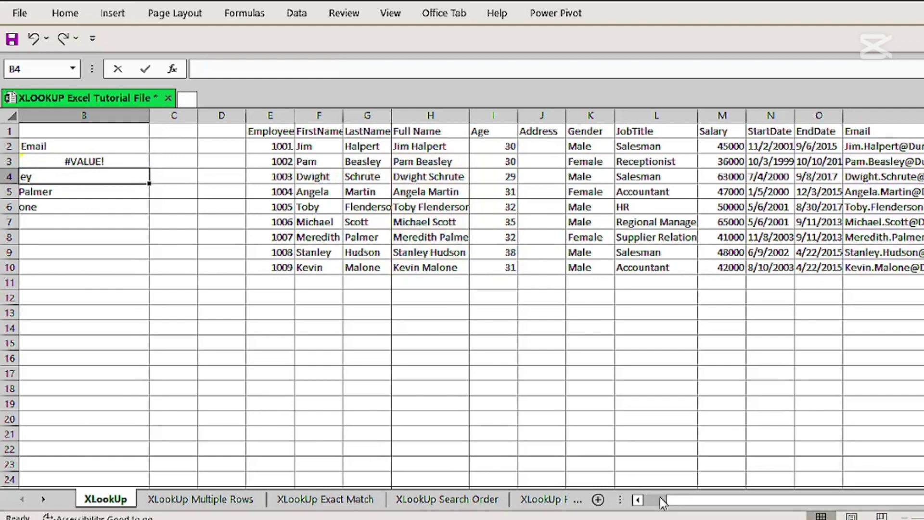
{"action": "left_click_drag", "start_coordinate": [681, 504], "coordinate": [668, 502]}
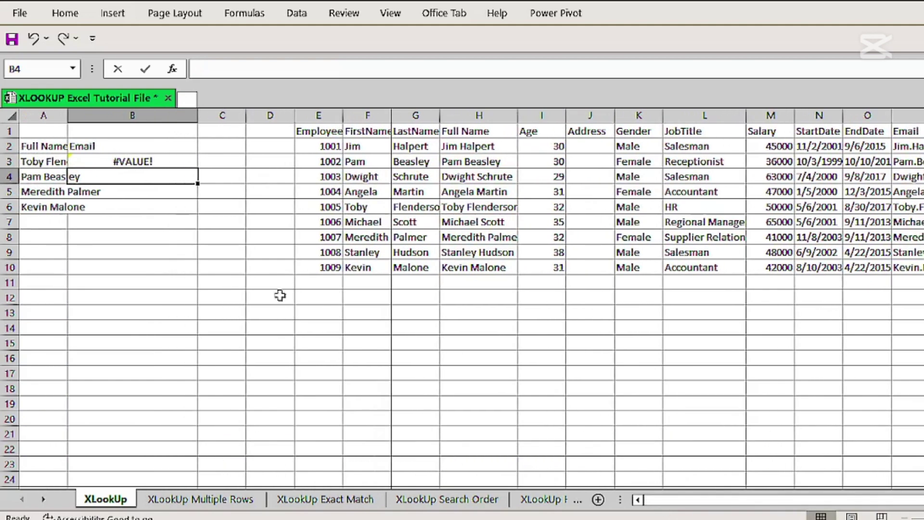
{"action": "double_click", "coordinate": [136, 162]}
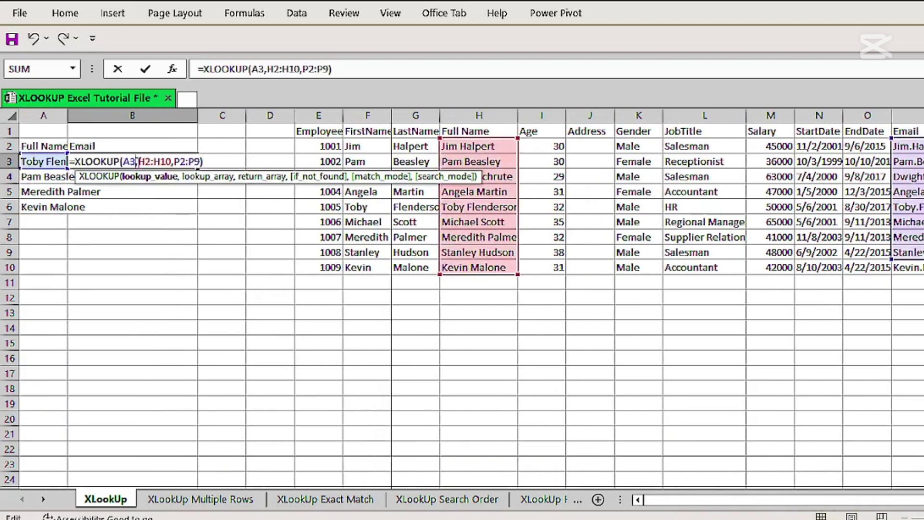
{"action": "left_click", "coordinate": [197, 162]}
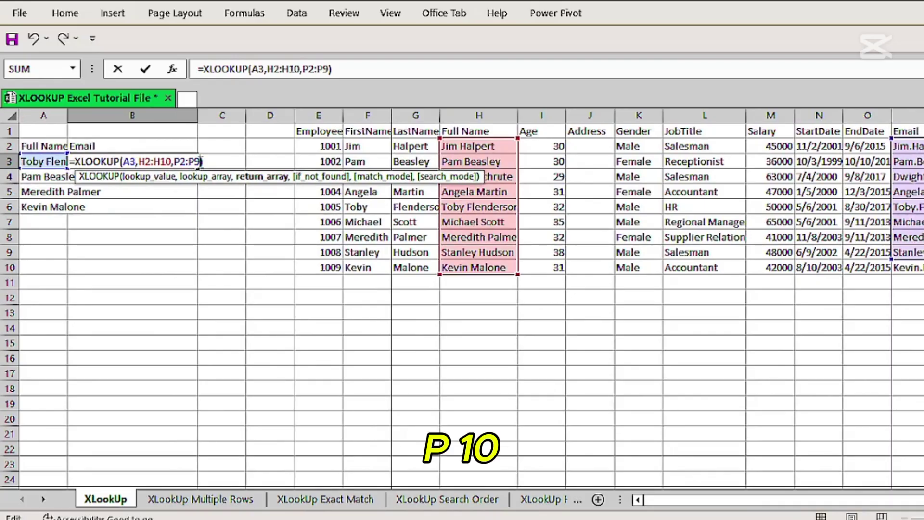
{"action": "key", "text": "BackSpace"}
{"action": "type", "text": "10"}
{"action": "key", "text": "Return"}
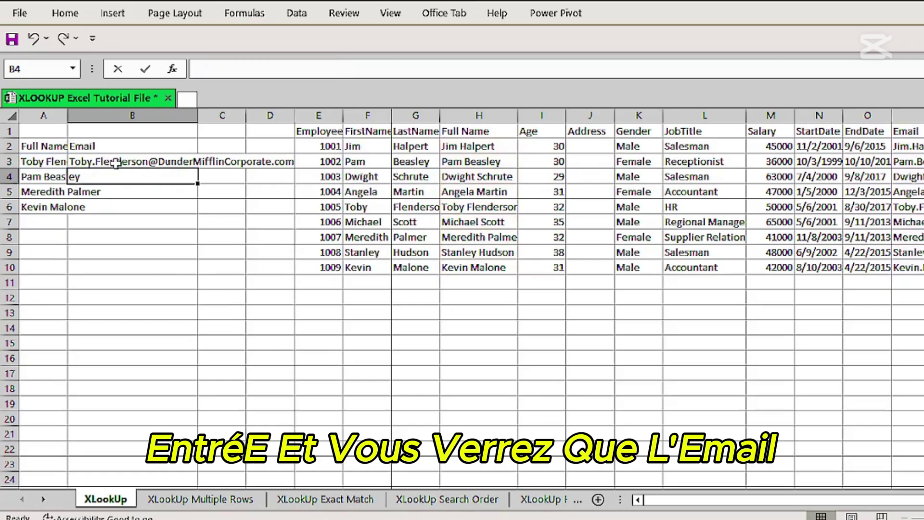
Step: Widen column A slightly and fill the XLOOKUP formula from B3 down to B6
{"action": "left_click", "coordinate": [103, 162]}
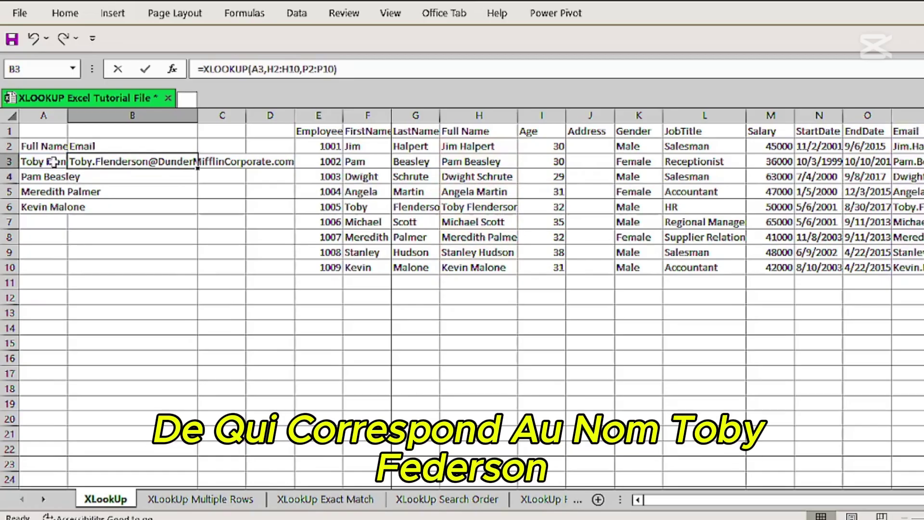
{"action": "left_click_drag", "start_coordinate": [70, 117], "coordinate": [89, 116]}
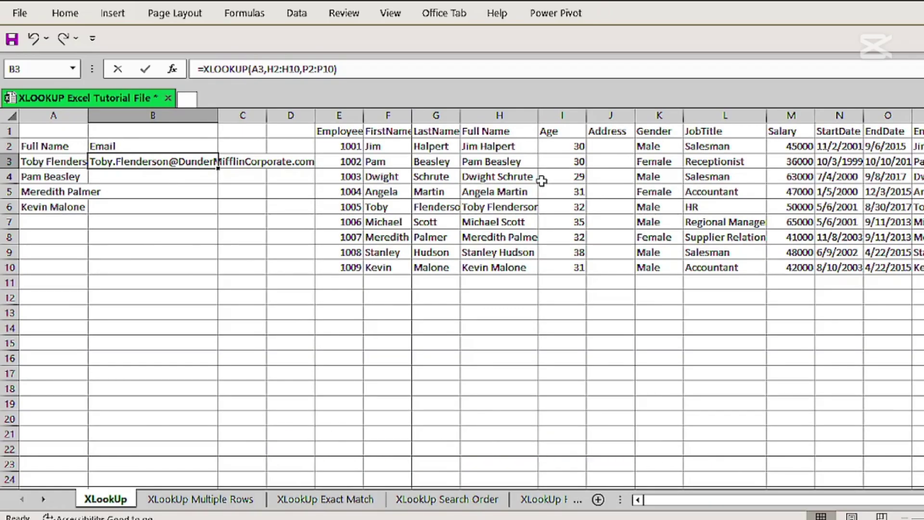
{"action": "left_click", "coordinate": [481, 207]}
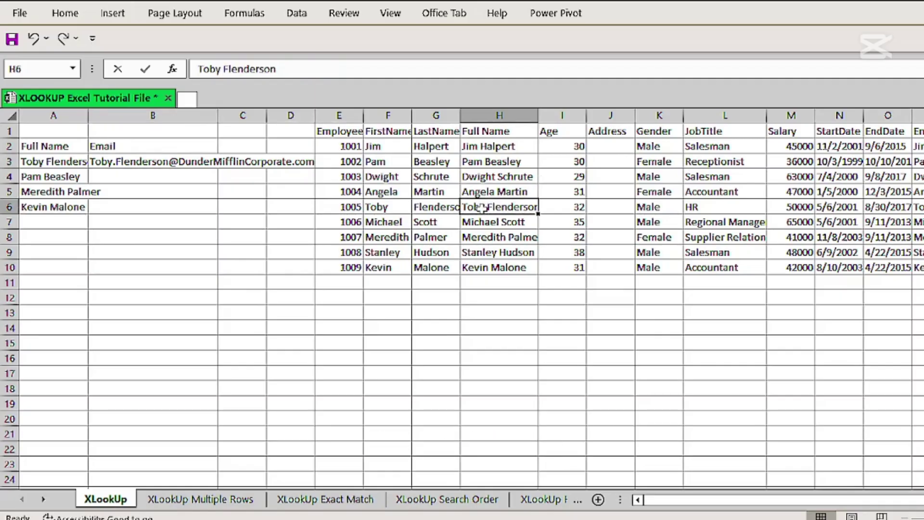
{"action": "left_click", "coordinate": [5, 192]}
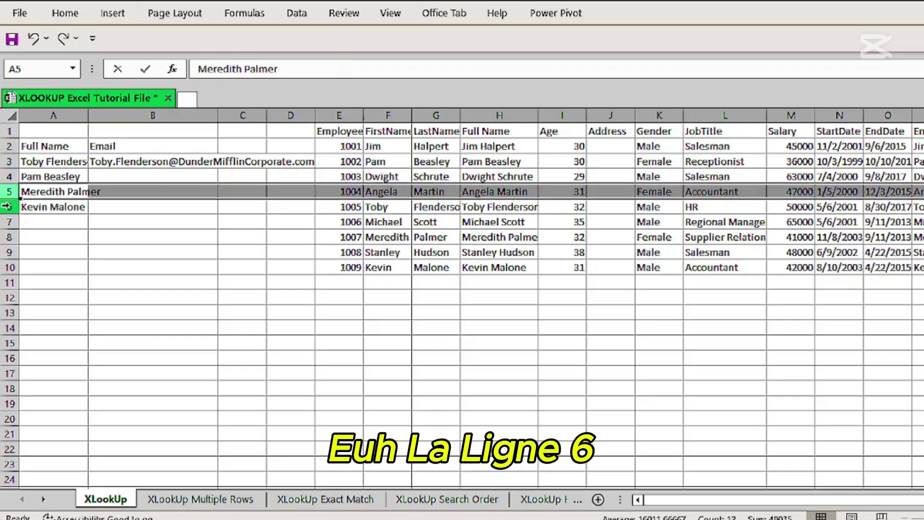
{"action": "left_click", "coordinate": [8, 207]}
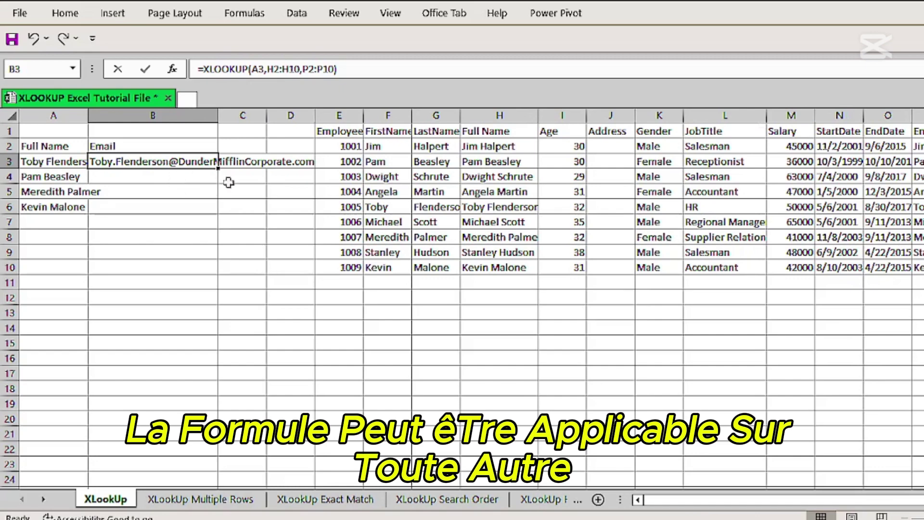
{"action": "left_click_drag", "start_coordinate": [218, 167], "coordinate": [212, 212]}
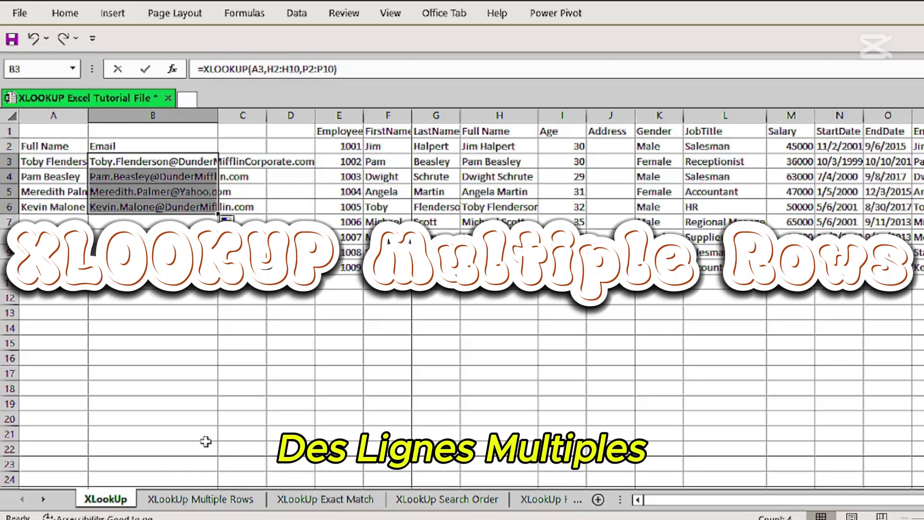
Step: On the XLookUp Multiple Rows sheet, start an XLOOKUP formula in B3 with A3 as the lookup value
{"action": "left_click", "coordinate": [205, 500]}
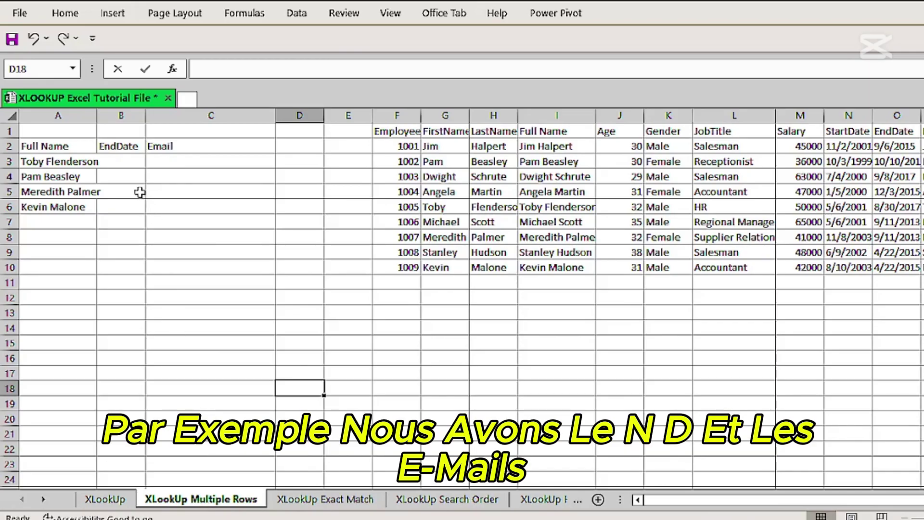
{"action": "left_click", "coordinate": [130, 162]}
{"action": "type", "text": "="}
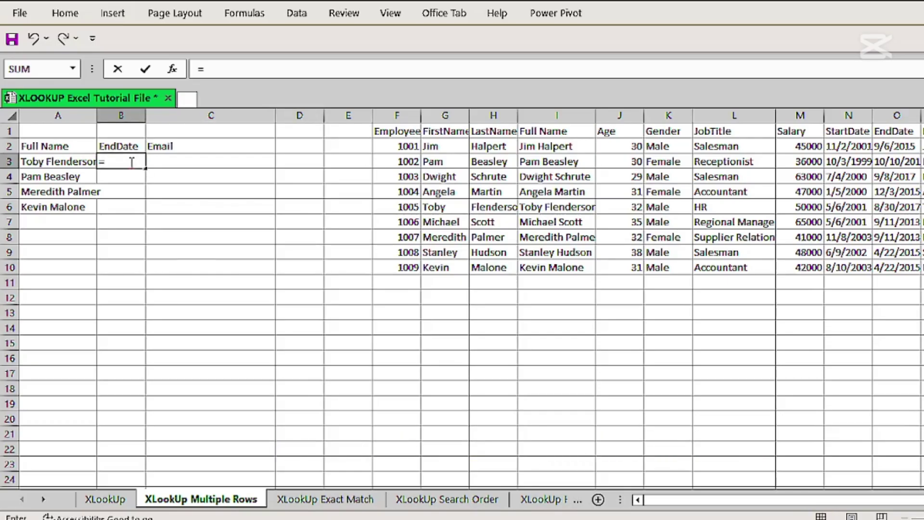
{"action": "type", "text": "x"}
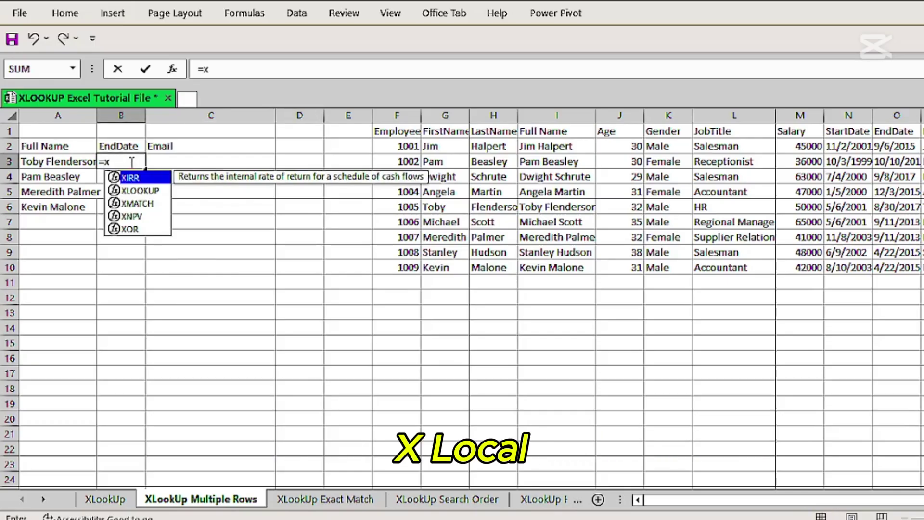
{"action": "double_click", "coordinate": [134, 190]}
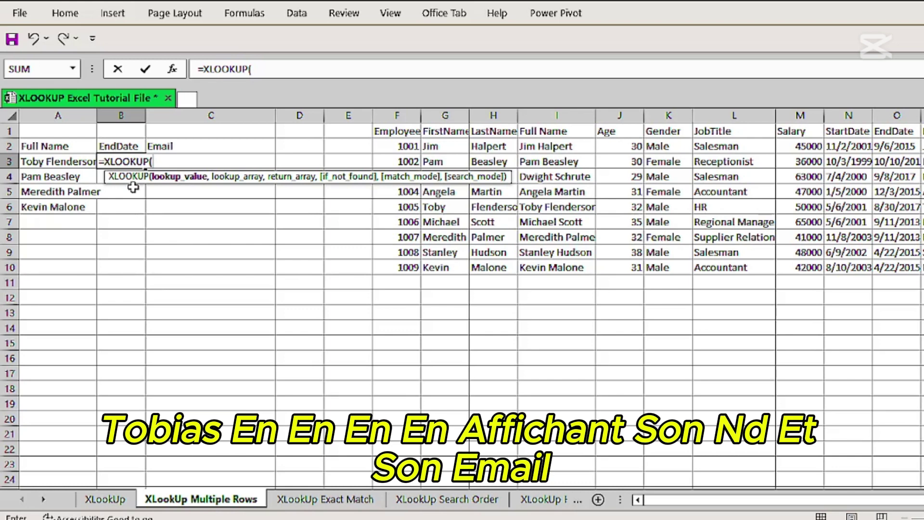
{"action": "left_click", "coordinate": [59, 164]}
{"action": "type", "text": ","}
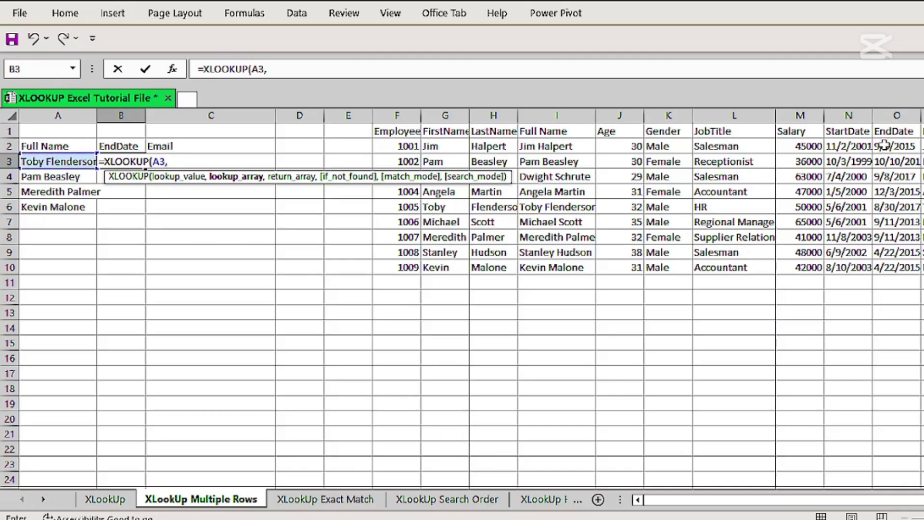
{"action": "left_click_drag", "start_coordinate": [885, 145], "coordinate": [922, 268]}
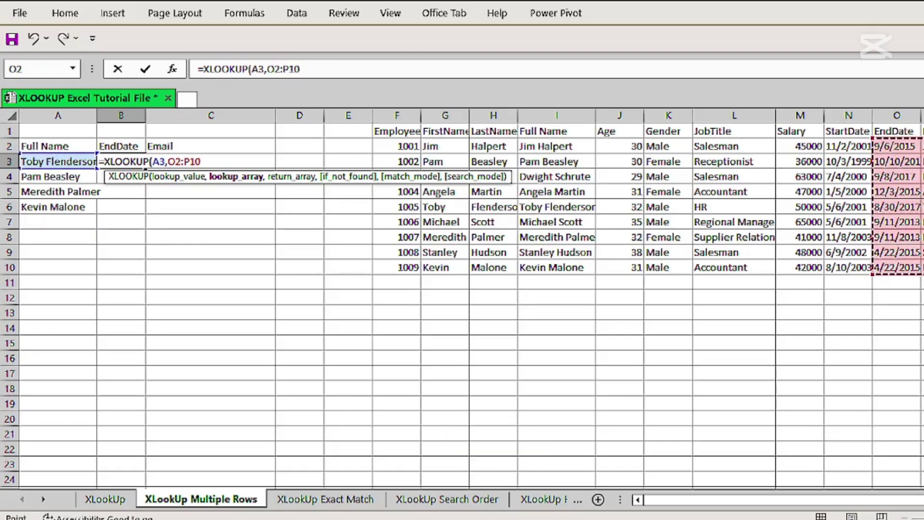
{"action": "key", "text": "BackSpace"}
{"action": "key", "text": "BackSpace"}
{"action": "key", "text": "BackSpace"}
{"action": "key", "text": "BackSpace"}
{"action": "key", "text": "BackSpace"}
{"action": "key", "text": "BackSpace"}
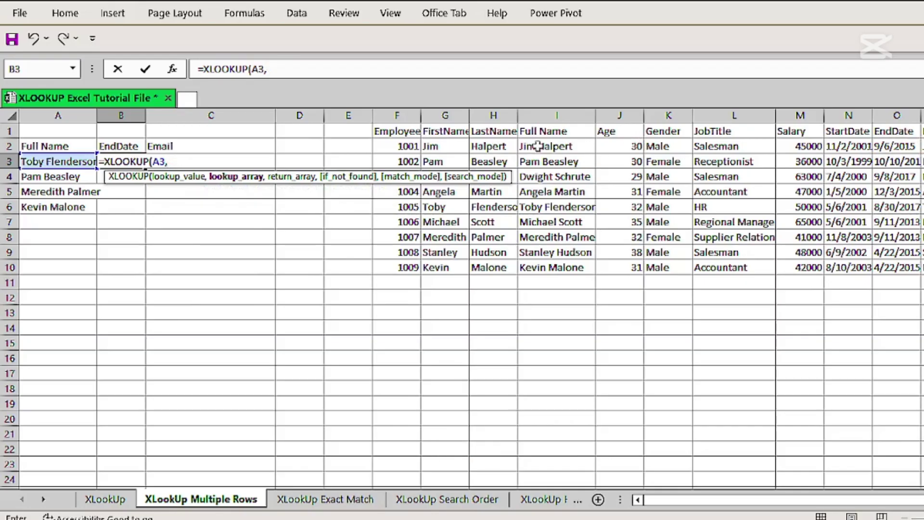
Step: Complete the XLOOKUP formula in B3 with I2:I10 as the lookup array and O2:P10 as the return array
{"action": "left_click_drag", "start_coordinate": [529, 146], "coordinate": [553, 267]}
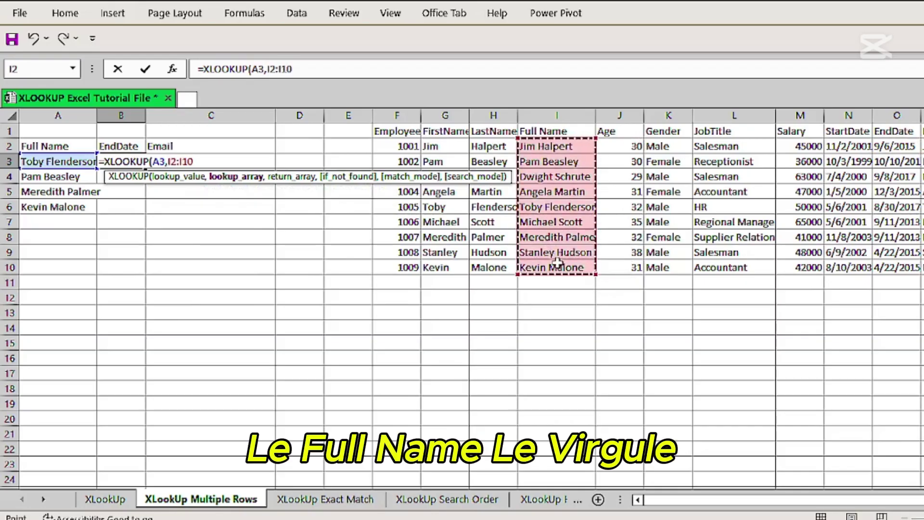
{"action": "type", "text": ","}
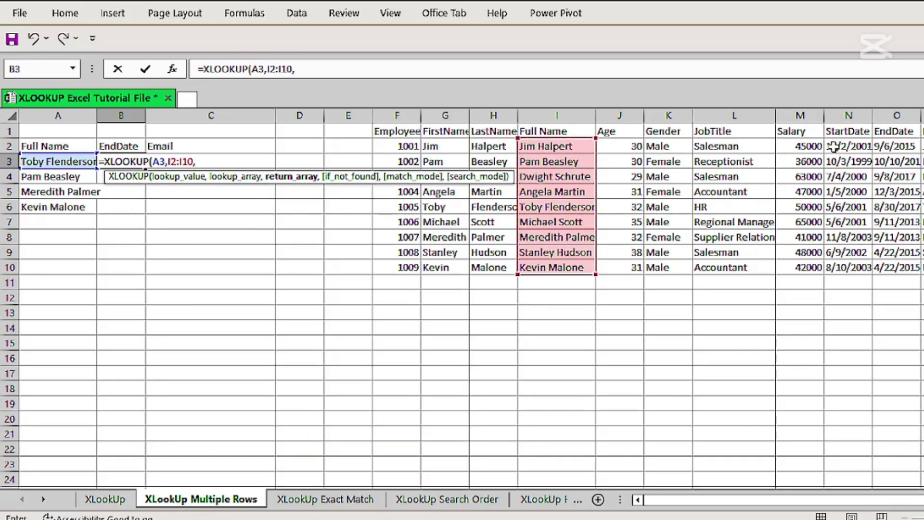
{"action": "left_click_drag", "start_coordinate": [881, 144], "coordinate": [862, 268]}
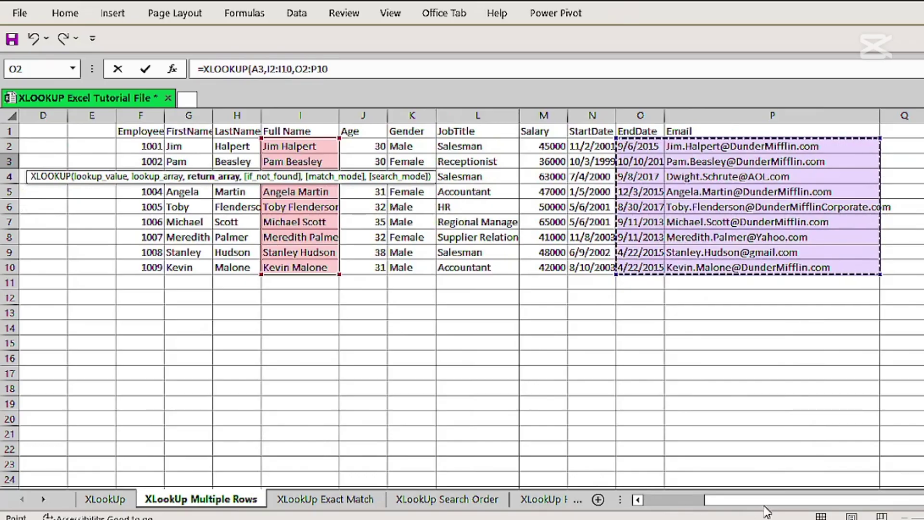
{"action": "left_click_drag", "start_coordinate": [764, 503], "coordinate": [669, 508]}
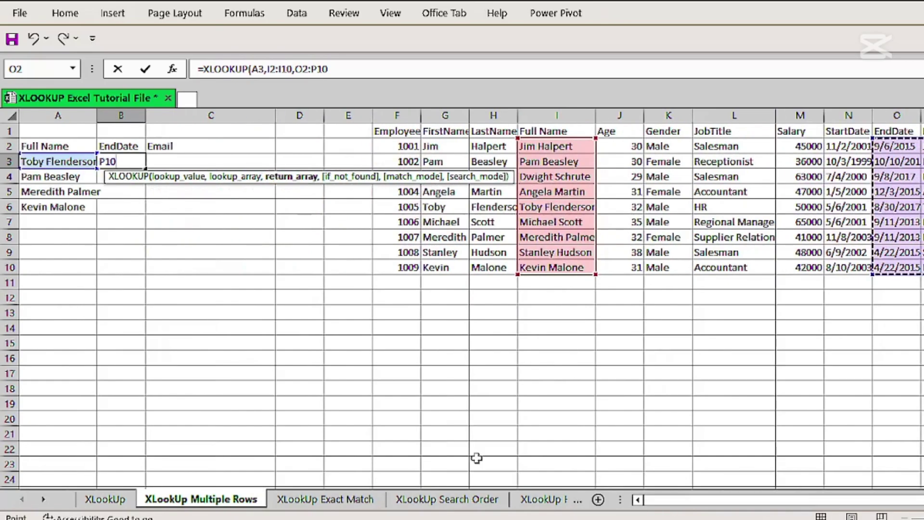
{"action": "type", "text": ")"}
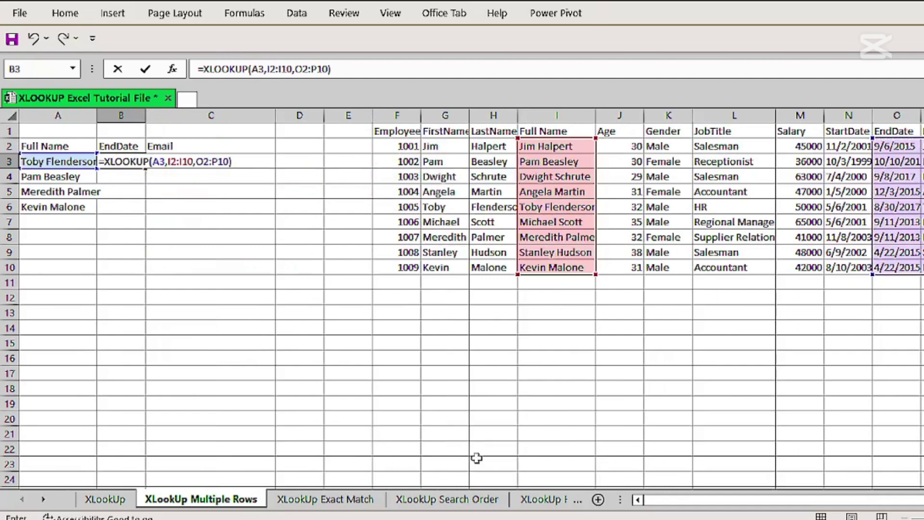
{"action": "key", "text": "Return"}
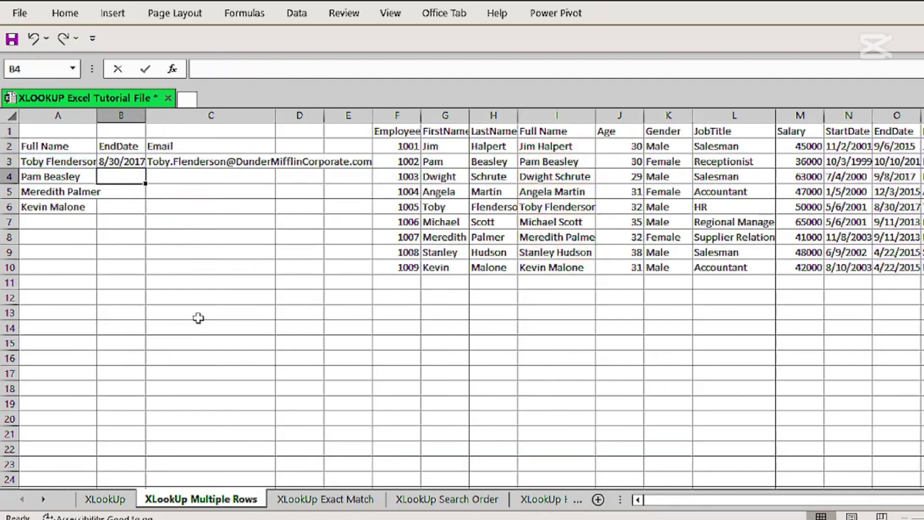
{"action": "left_click", "coordinate": [130, 162]}
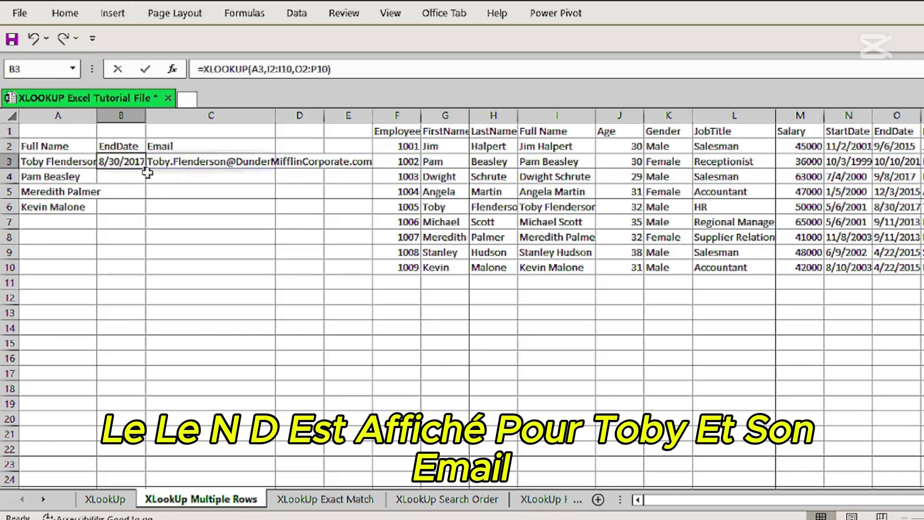
Step: Fill the two-column XLOOKUP formula from B3 down to B6 on the XLookUp Multiple Rows sheet
{"action": "left_click_drag", "start_coordinate": [146, 169], "coordinate": [146, 212]}
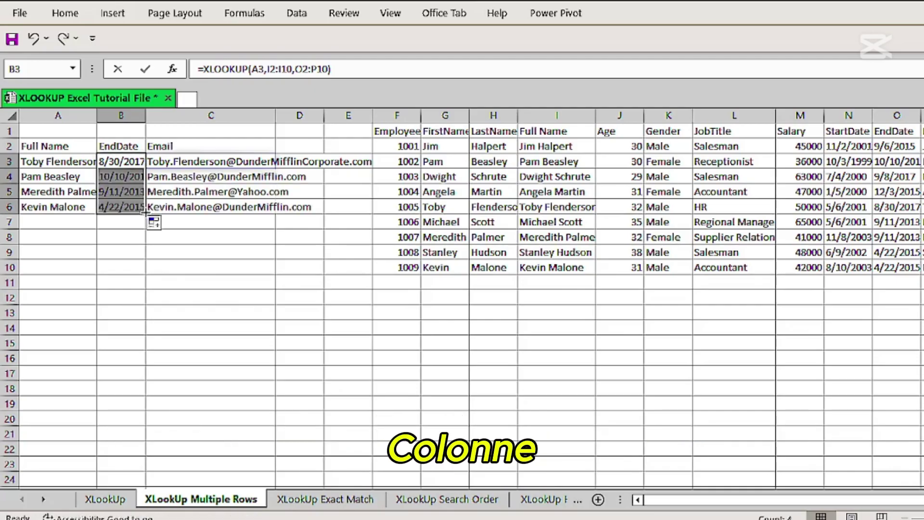
{"action": "left_click", "coordinate": [128, 312]}
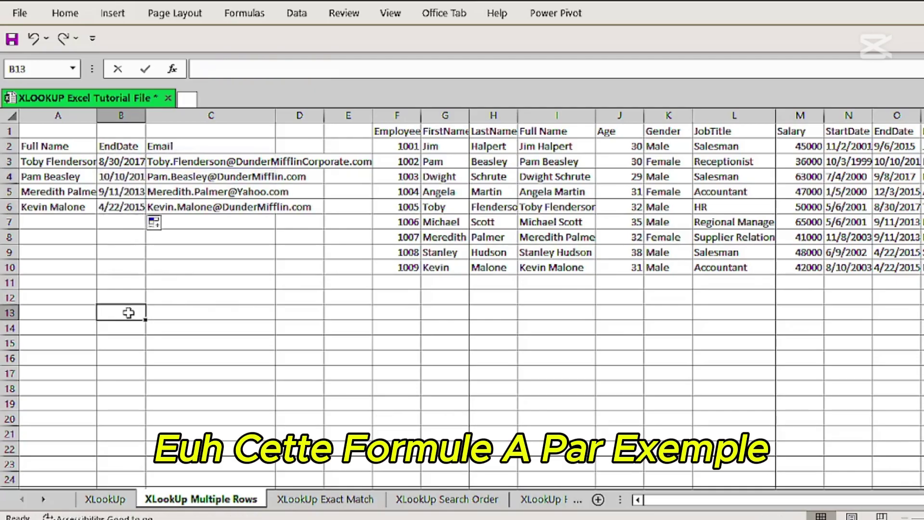
Step: Copy the XLOOKUP formula text from B3 and paste it into C14
{"action": "left_click", "coordinate": [118, 163]}
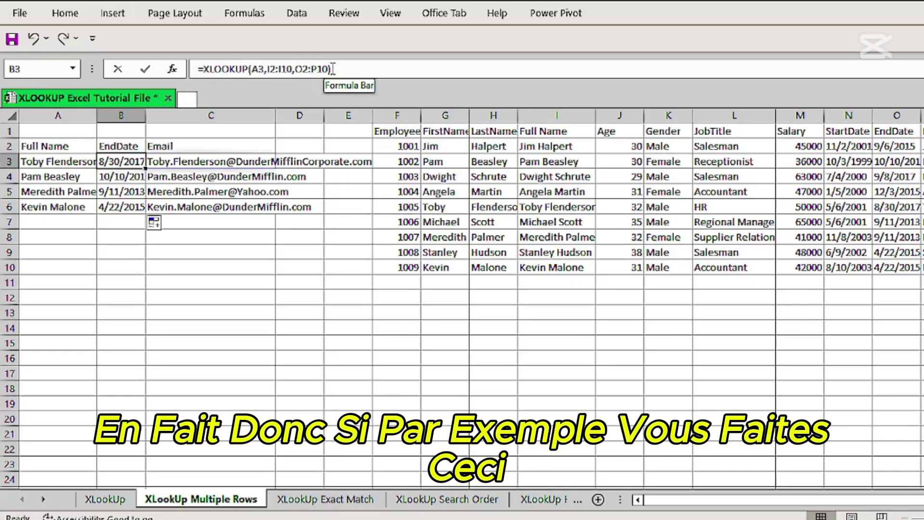
{"action": "left_click_drag", "start_coordinate": [333, 69], "coordinate": [197, 68]}
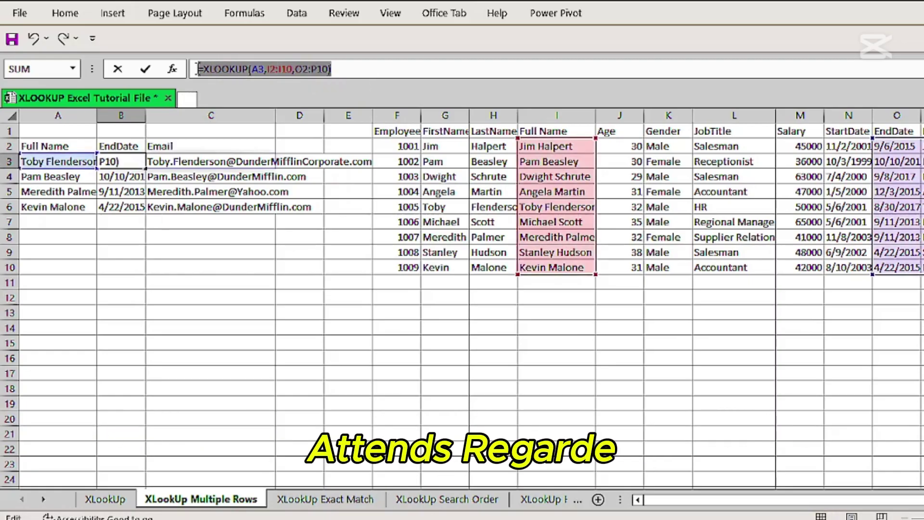
{"action": "type", "text": "="}
{"action": "left_click", "coordinate": [123, 268]}
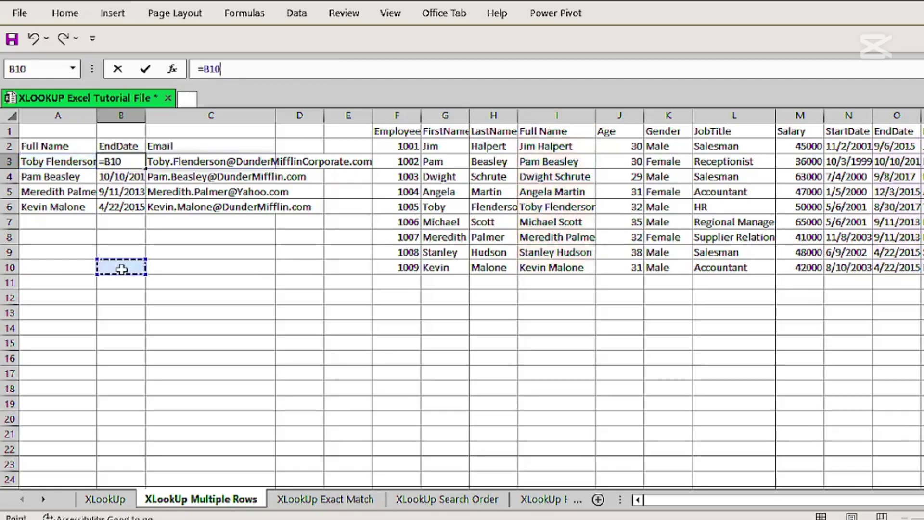
{"action": "left_click", "coordinate": [119, 326]}
{"action": "key", "text": "ctrl+v"}
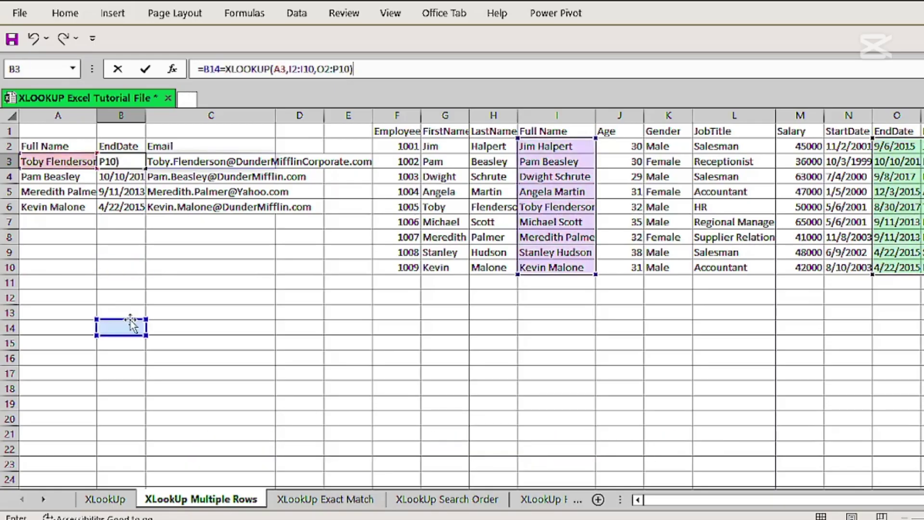
{"action": "left_click", "coordinate": [210, 331]}
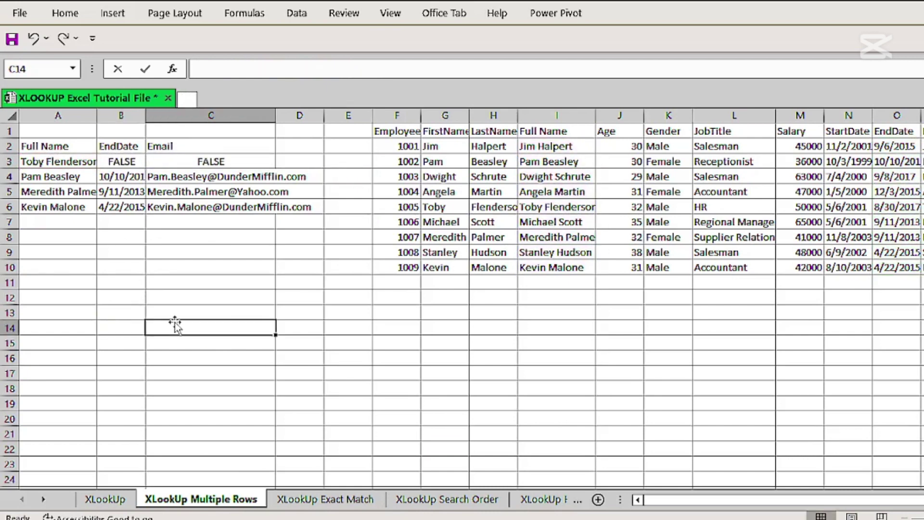
{"action": "key", "text": "ctrl+v"}
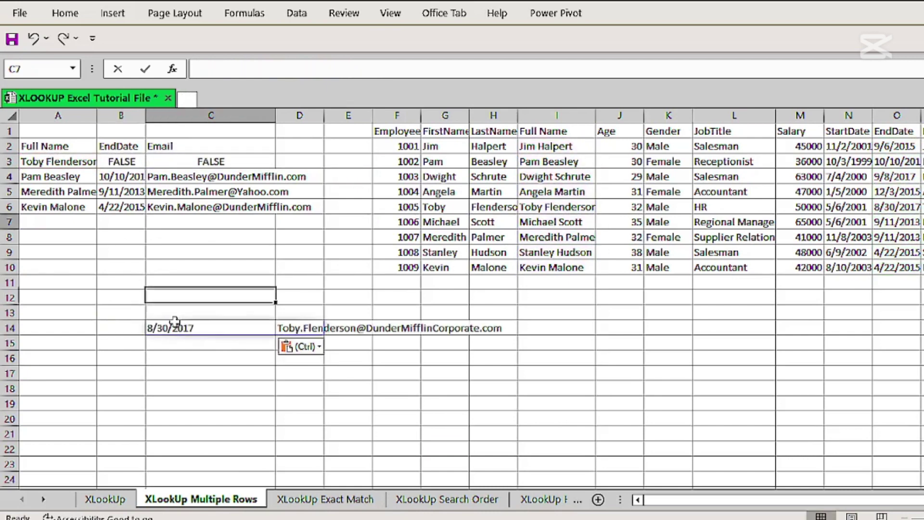
Step: Replace the return array of the XLOOKUP formula in C14 with J2:P10
{"action": "double_click", "coordinate": [176, 327]}
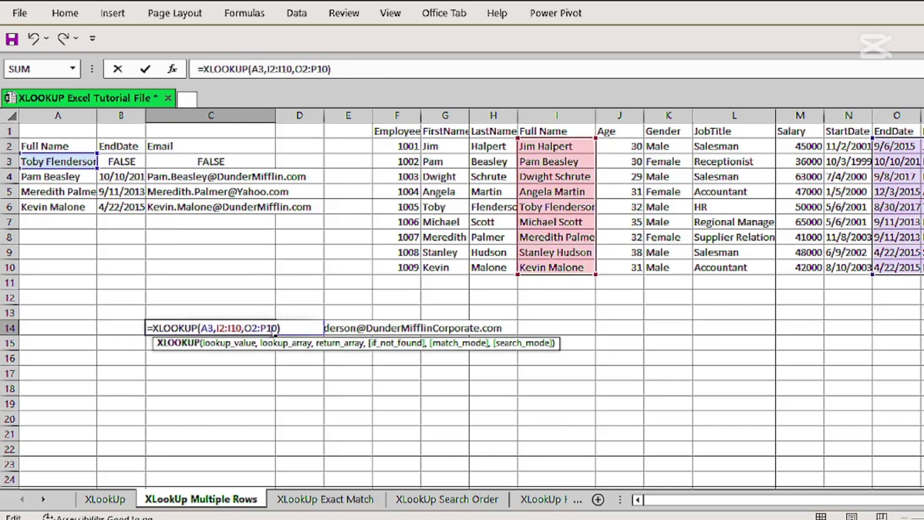
{"action": "left_click_drag", "start_coordinate": [276, 328], "coordinate": [244, 327]}
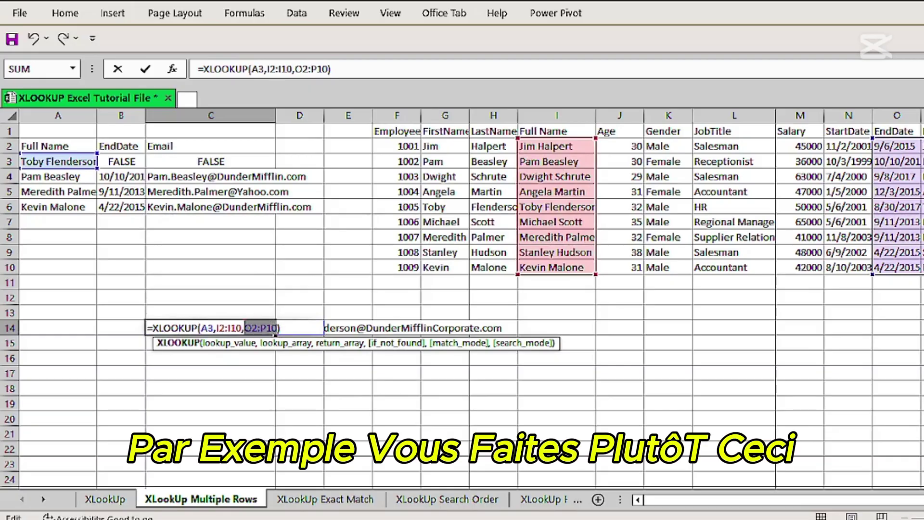
{"action": "key", "text": "Delete"}
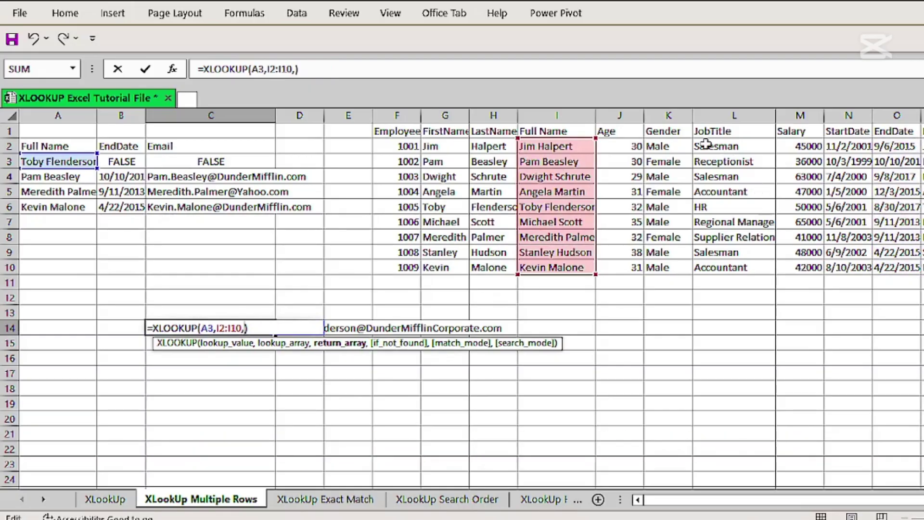
{"action": "left_click_drag", "start_coordinate": [625, 144], "coordinate": [922, 268]}
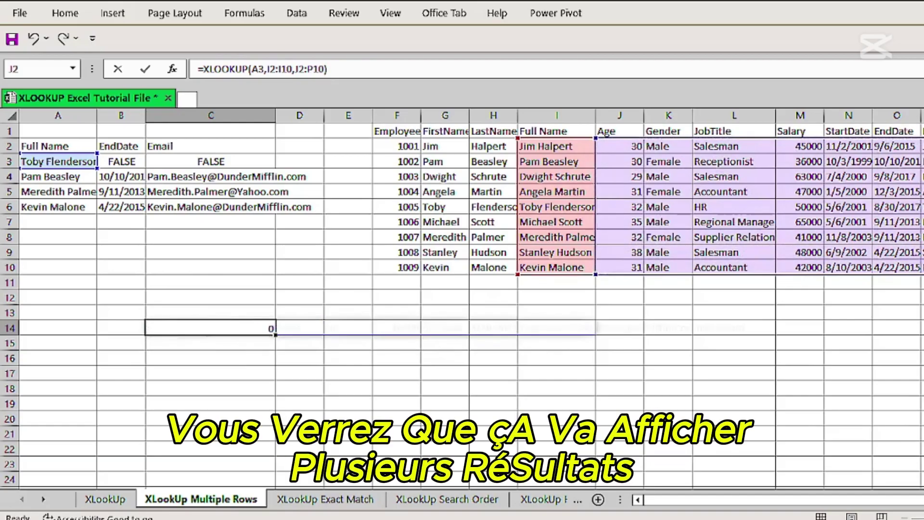
{"action": "key", "text": "Return"}
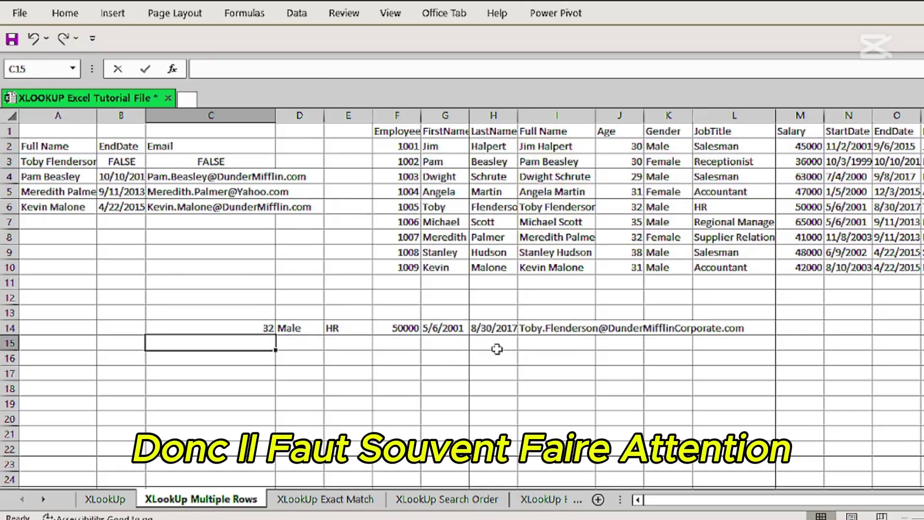
{"action": "left_click", "coordinate": [495, 114]}
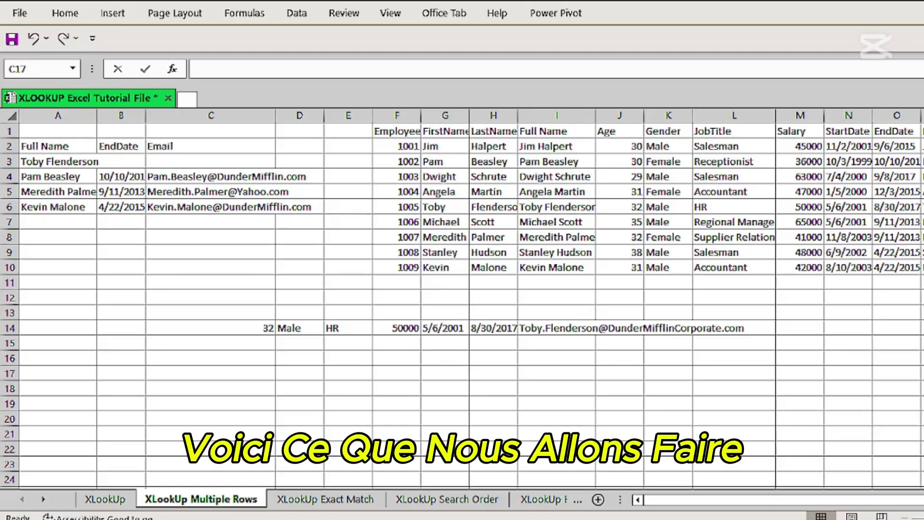
Step: On the XLookUp Exact Match sheet, start an XLOOKUP formula in B3 with A3 as the lookup value
{"action": "left_click", "coordinate": [324, 499]}
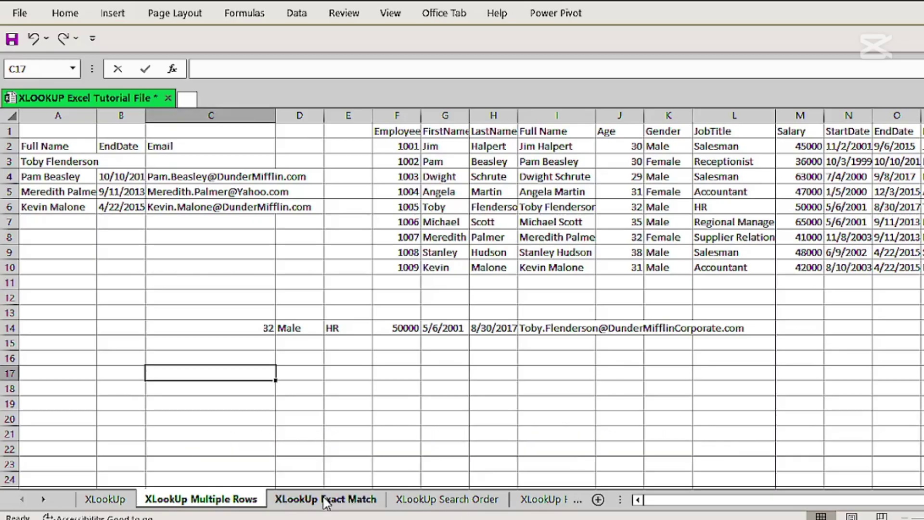
{"action": "left_click", "coordinate": [325, 499]}
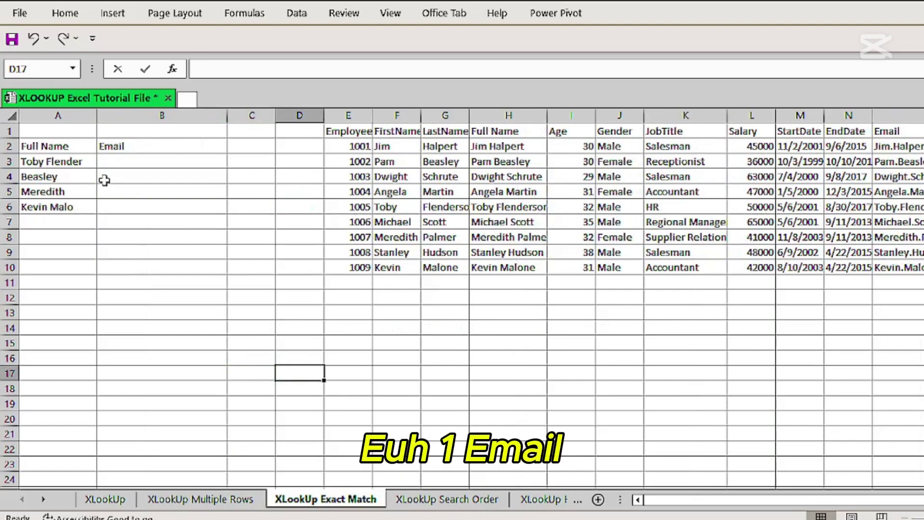
{"action": "left_click", "coordinate": [117, 166]}
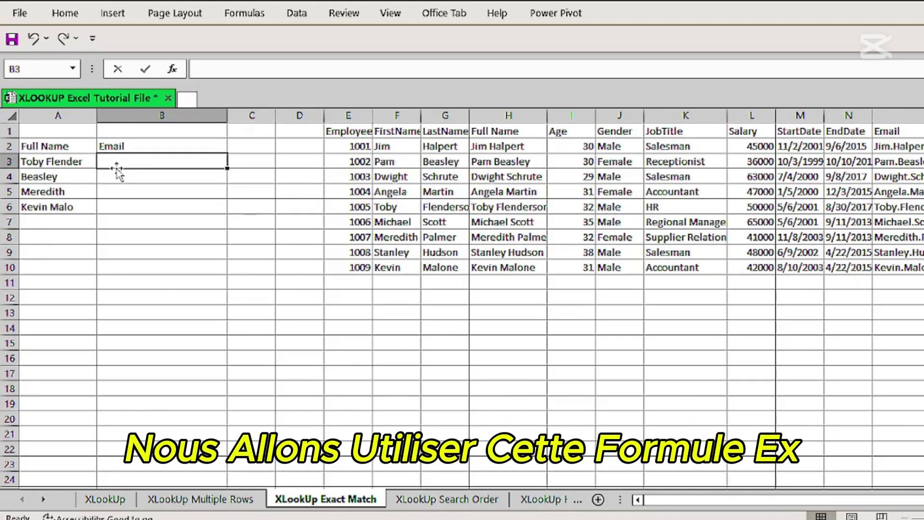
{"action": "type", "text": "="}
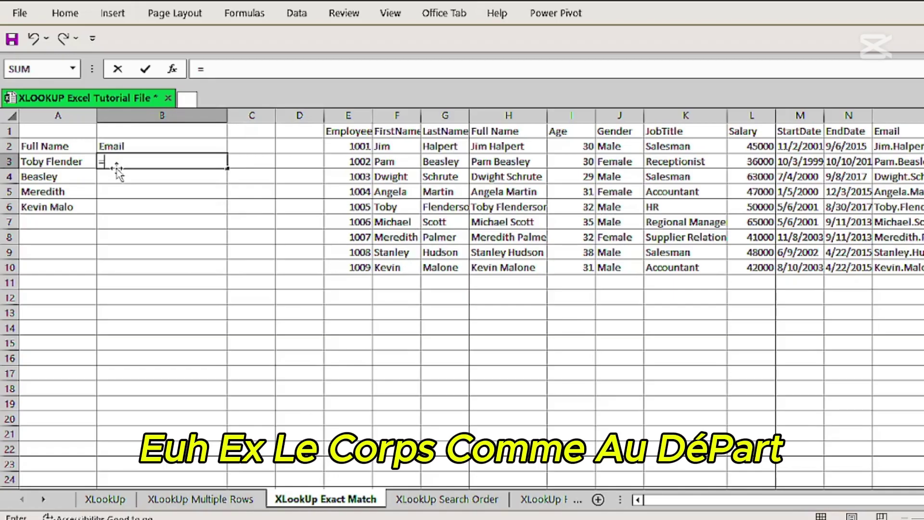
{"action": "type", "text": "xl"}
{"action": "double_click", "coordinate": [146, 180]}
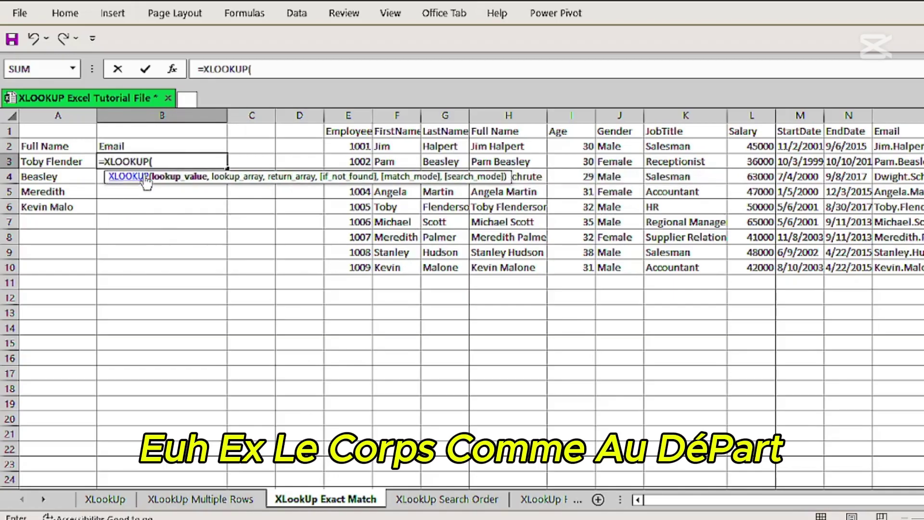
{"action": "left_click", "coordinate": [41, 162]}
{"action": "type", "text": ","}
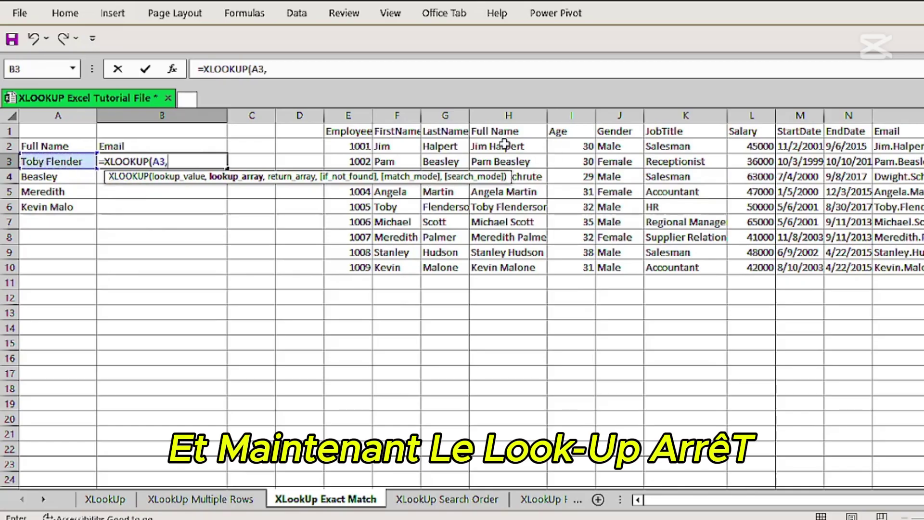
Step: Set H2:H10 as the lookup array and O2:O10 as the return array of the XLOOKUP formula in B3
{"action": "left_click_drag", "start_coordinate": [483, 147], "coordinate": [496, 264]}
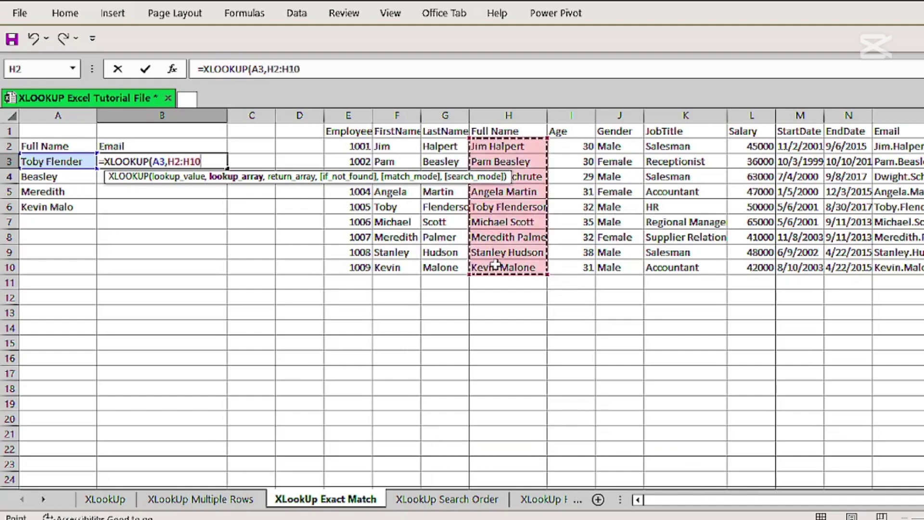
{"action": "type", "text": ","}
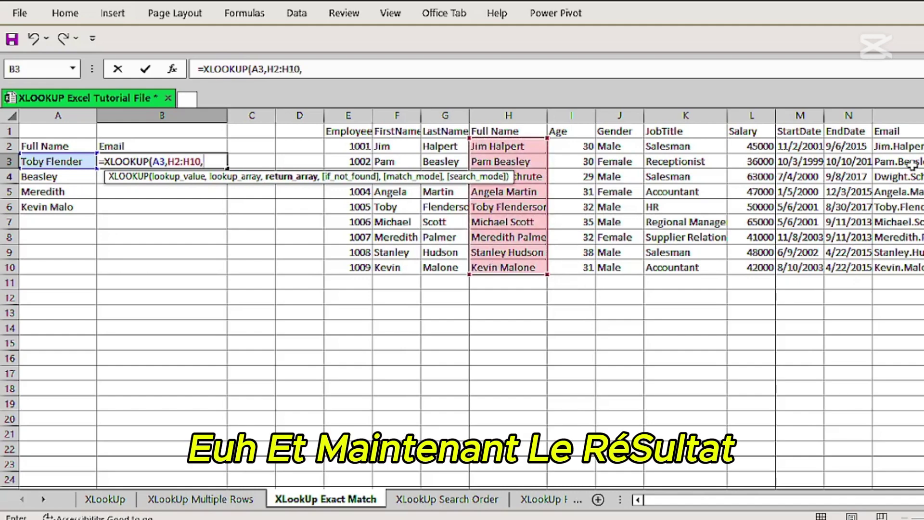
{"action": "left_click_drag", "start_coordinate": [897, 146], "coordinate": [907, 264]}
{"action": "type", "text": ","}
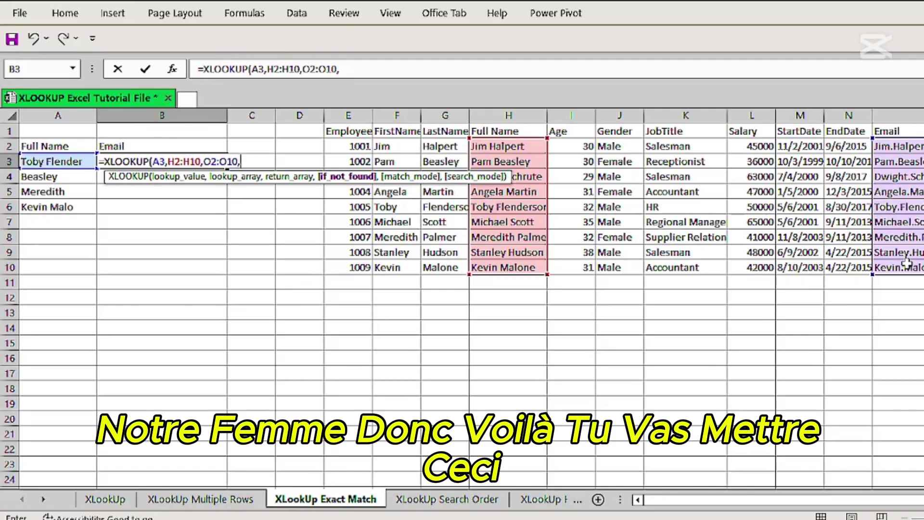
Step: Add "not found" as the if-not-found value and enter the XLOOKUP formula in B3
{"action": "type", "text": "\""}
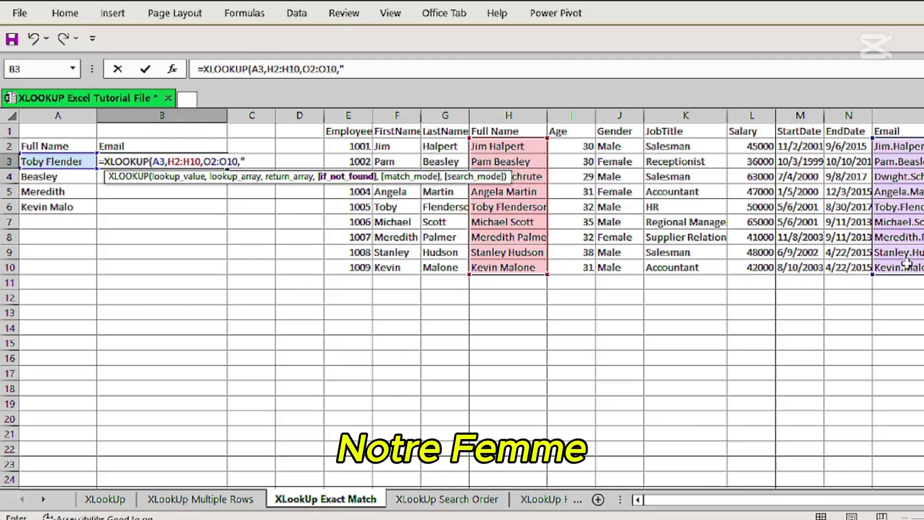
{"action": "type", "text": "not"}
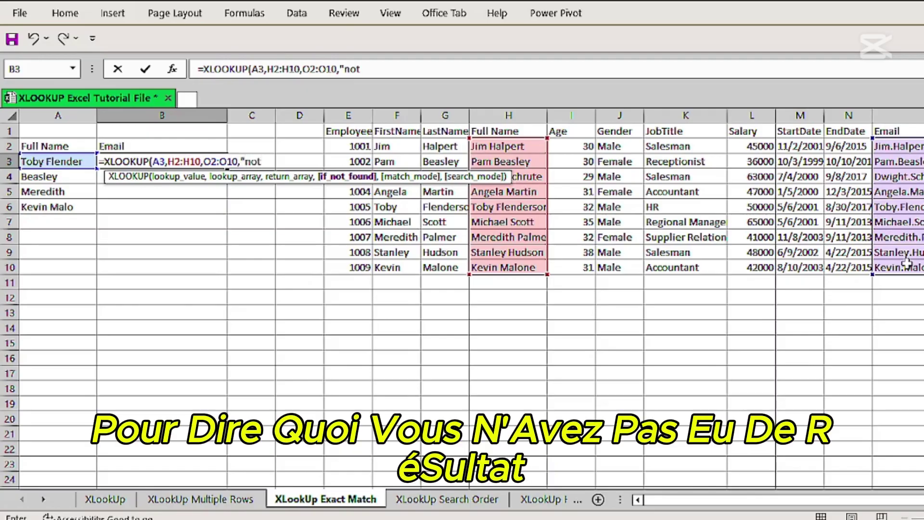
{"action": "type", "text": " found\""}
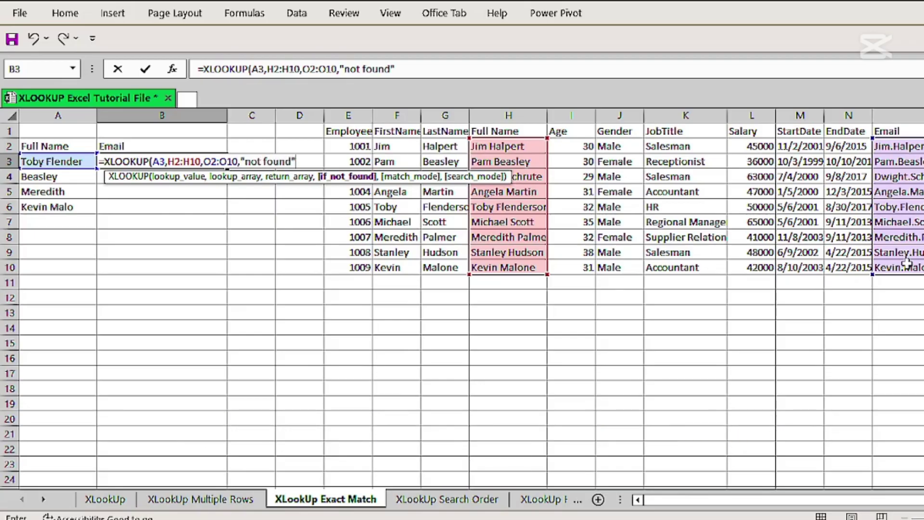
{"action": "type", "text": ")"}
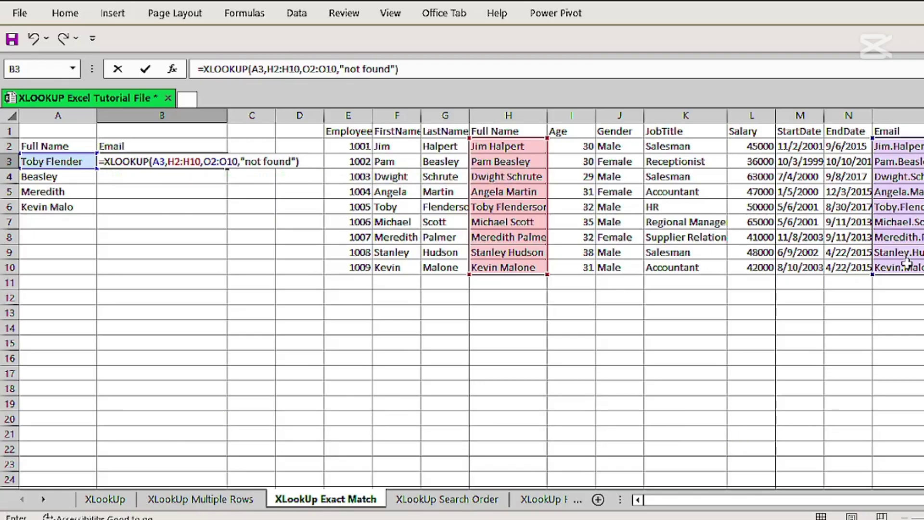
{"action": "key", "text": "Return"}
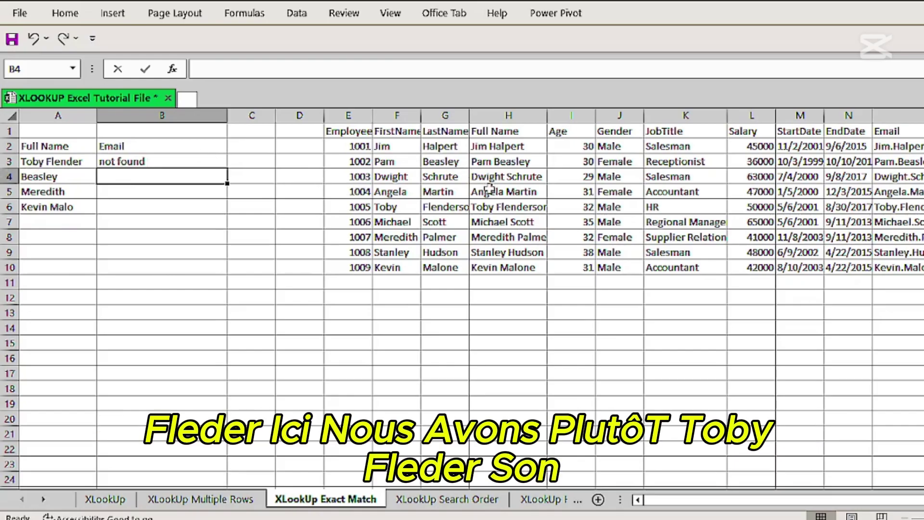
Step: Reuse the B3 formula text in B4 and add match mode 2, Wildcard character match, after "not found"
{"action": "double_click", "coordinate": [195, 162]}
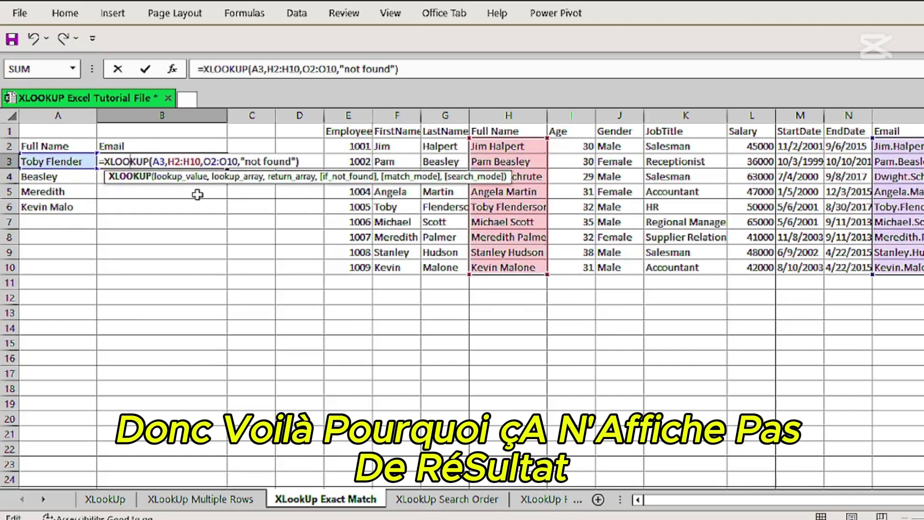
{"action": "key", "text": "Return"}
{"action": "double_click", "coordinate": [150, 176]}
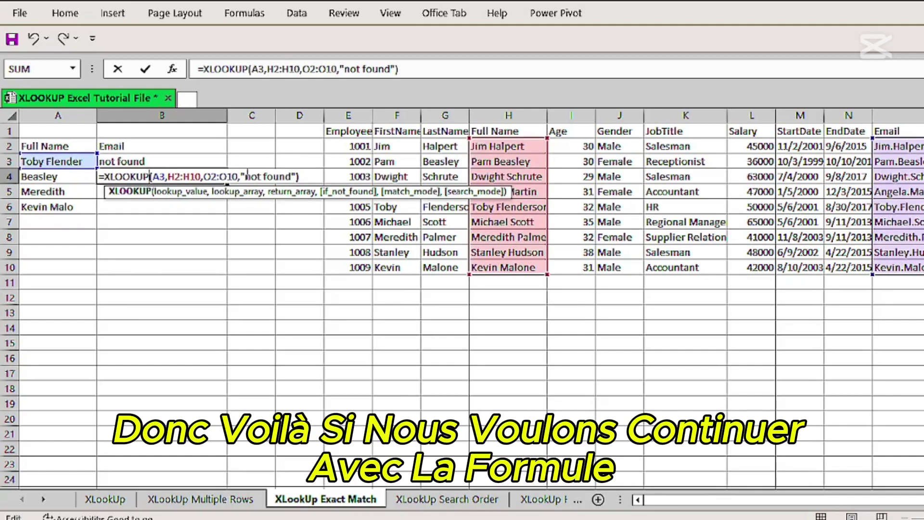
{"action": "left_click", "coordinate": [296, 177]}
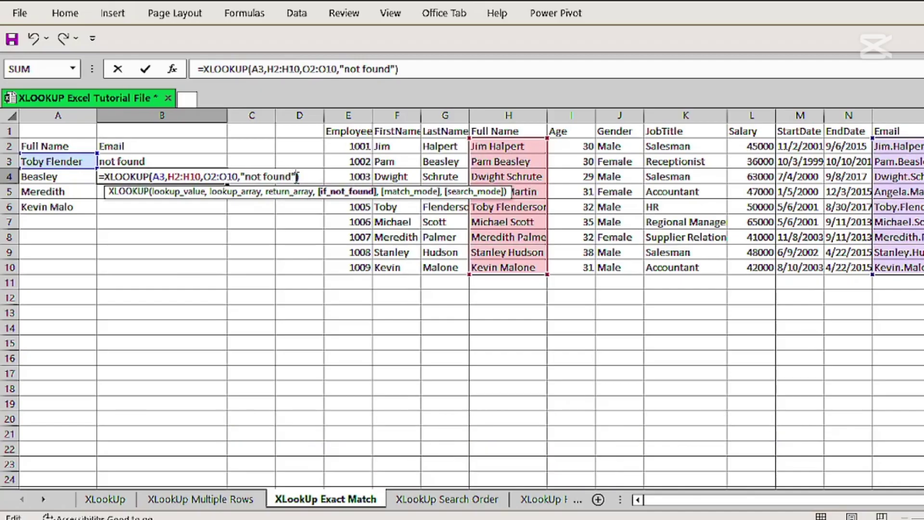
{"action": "type", "text": ","}
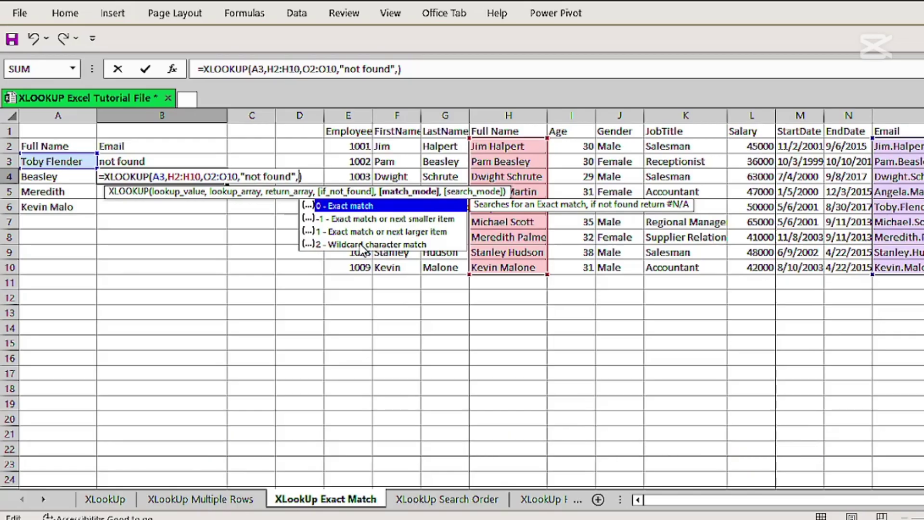
{"action": "left_click", "coordinate": [363, 244]}
{"action": "double_click", "coordinate": [361, 244]}
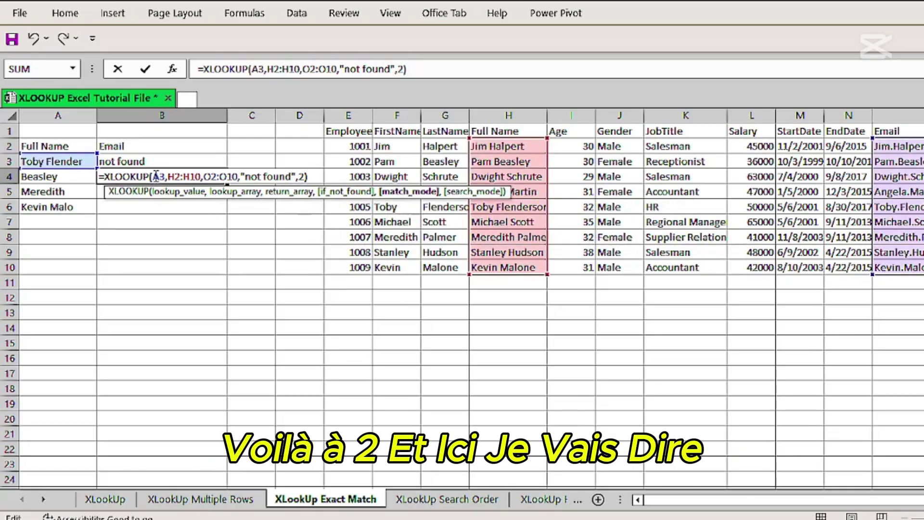
Step: Change the lookup value of the B4 XLOOKUP formula to "-"& A4 and enter the formula
{"action": "left_click", "coordinate": [154, 176]}
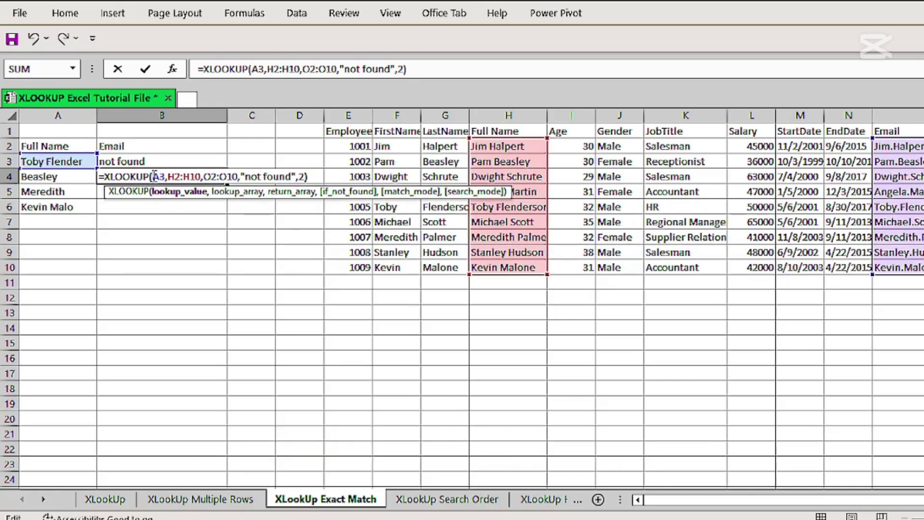
{"action": "type", "text": "\""}
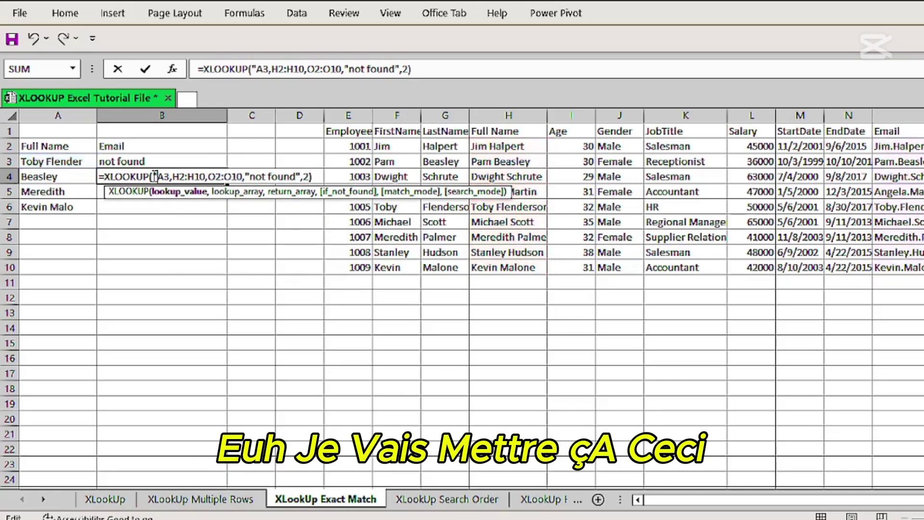
{"action": "type", "text": "-\""}
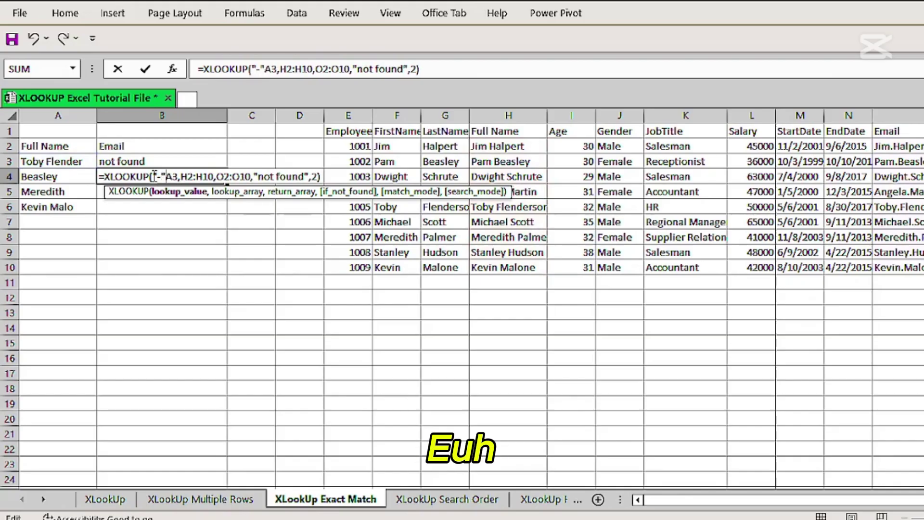
{"action": "type", "text": "& A4"}
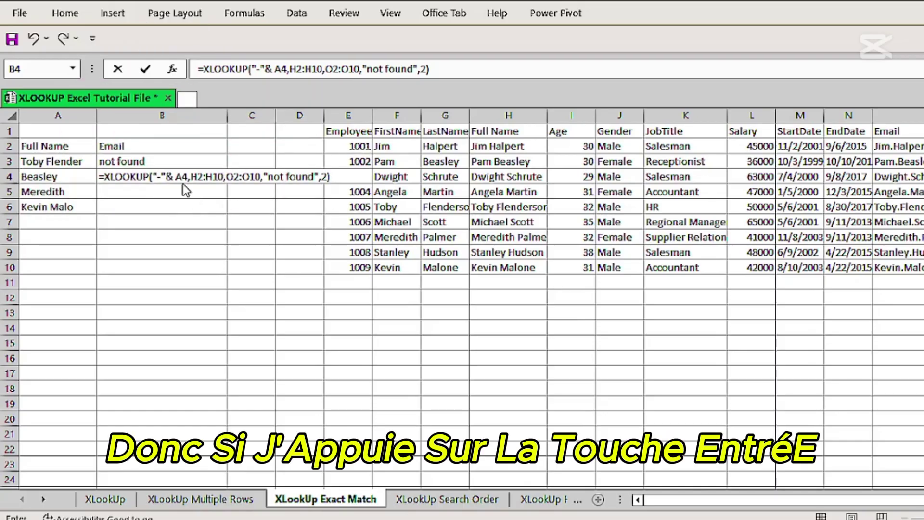
{"action": "key", "text": "Return"}
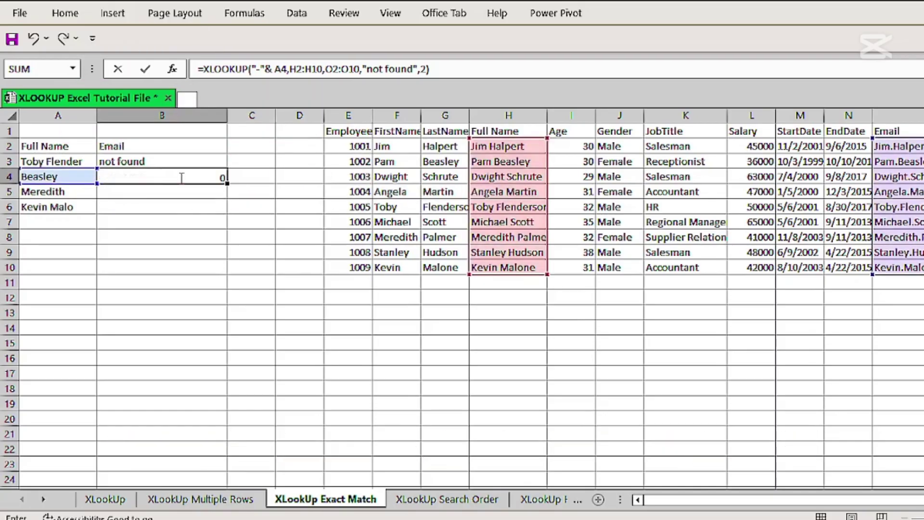
Step: Replace the hyphen with the asterisk wildcard in the B4 formula, making the lookup value "*"& A4, and enter it
{"action": "double_click", "coordinate": [133, 178]}
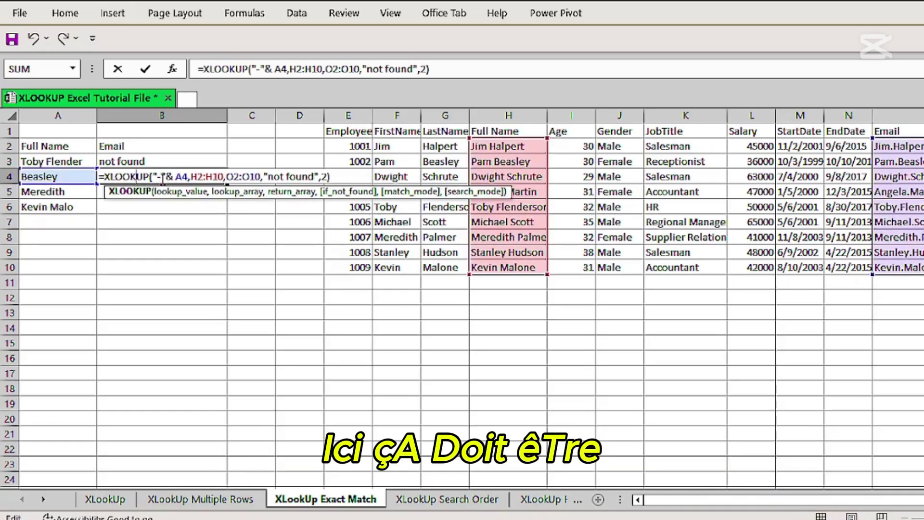
{"action": "key", "text": "BackSpace"}
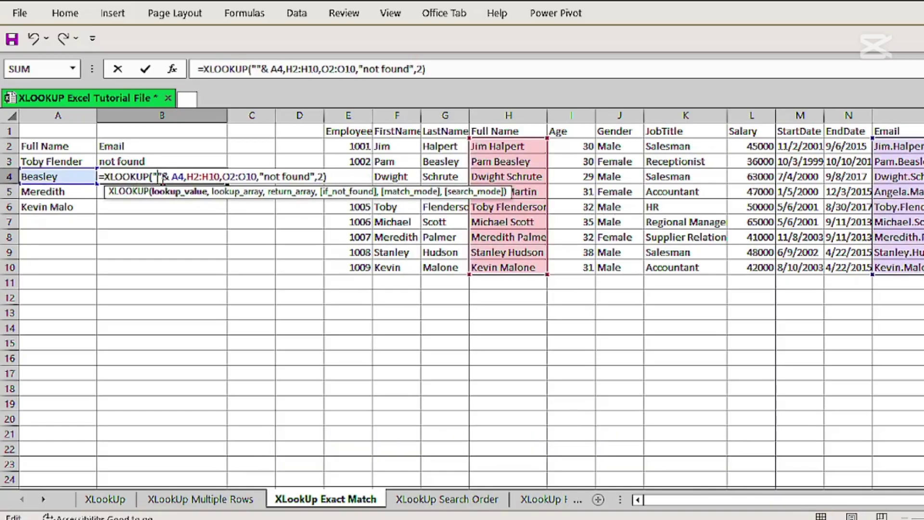
{"action": "type", "text": "*"}
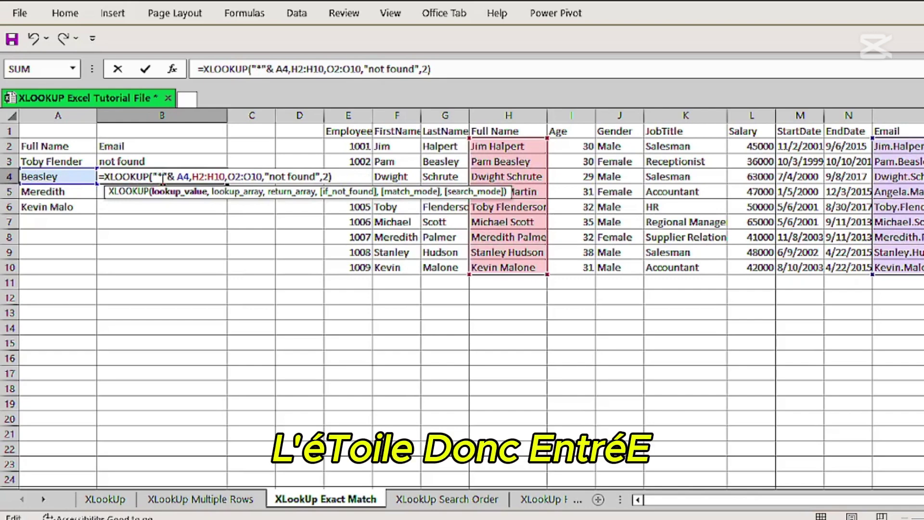
{"action": "key", "text": "Return"}
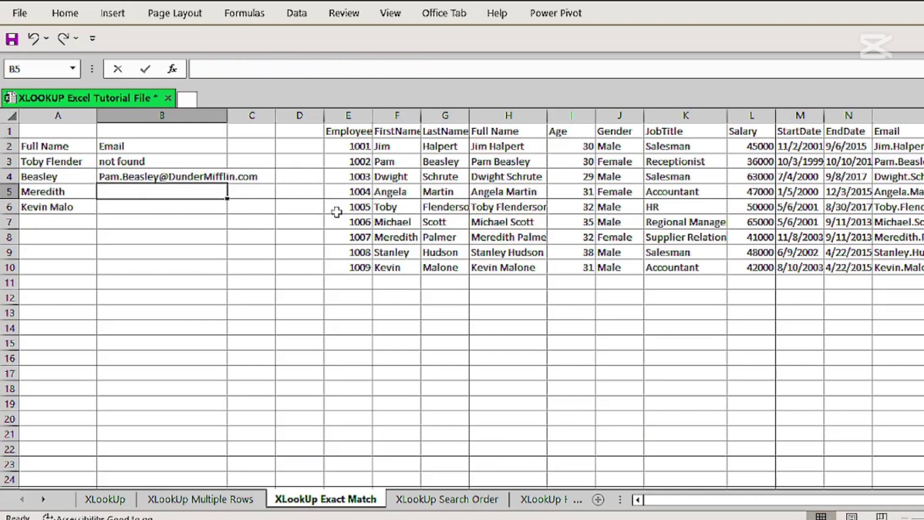
Step: Review the "*"& wildcard part of the B4 formula and copy the complete formula text
{"action": "left_click", "coordinate": [492, 133]}
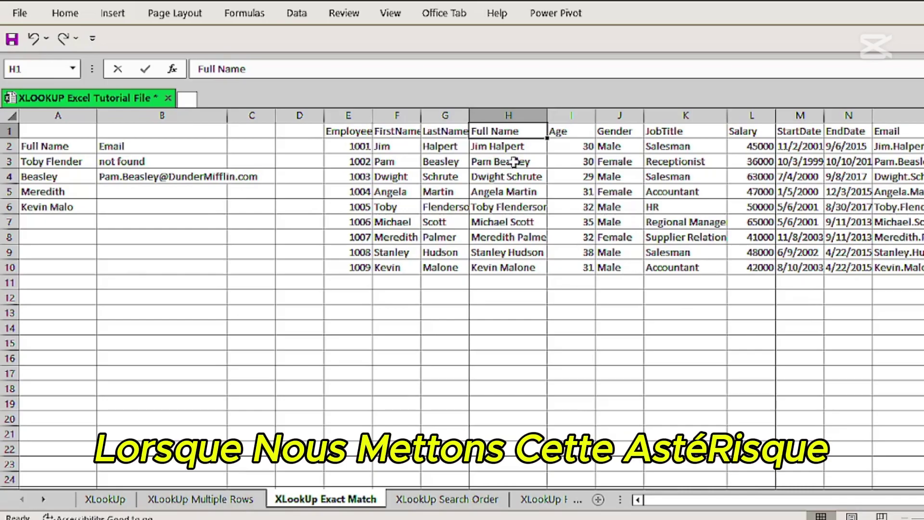
{"action": "double_click", "coordinate": [167, 176]}
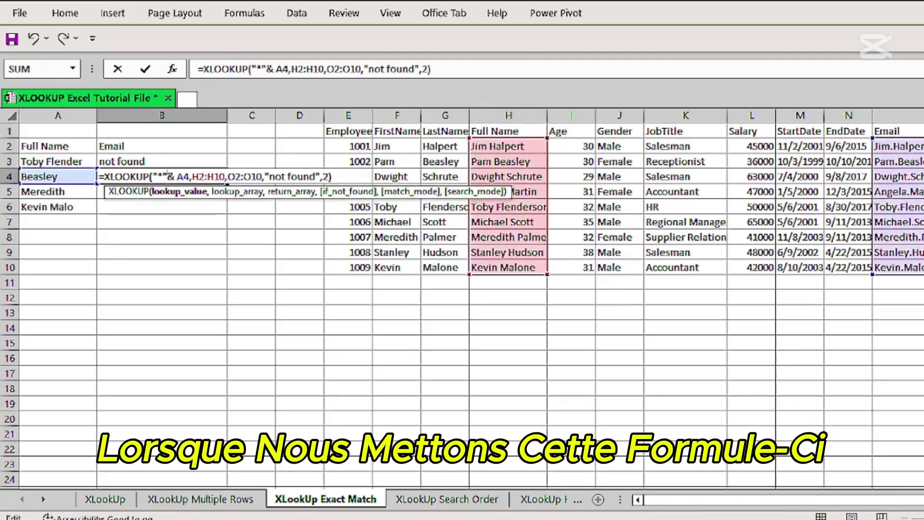
{"action": "left_click_drag", "start_coordinate": [175, 177], "coordinate": [154, 176]}
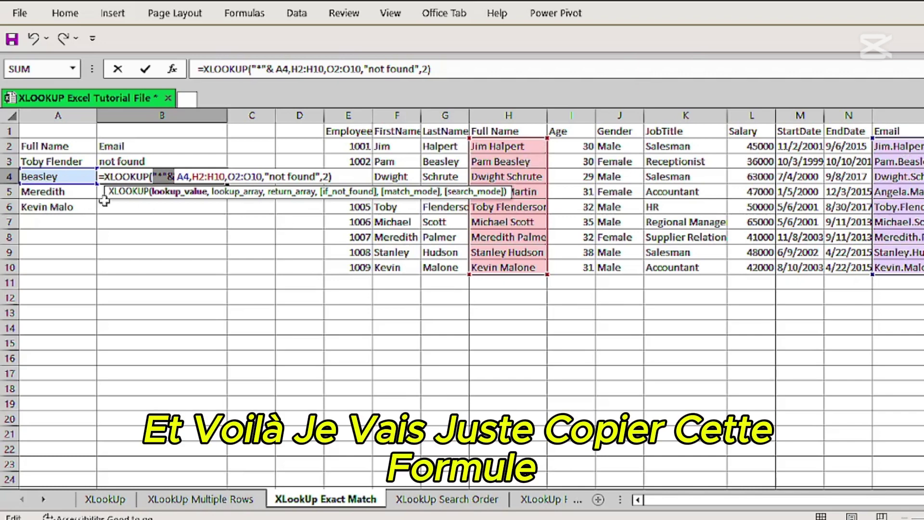
{"action": "left_click_drag", "start_coordinate": [457, 69], "coordinate": [191, 71]}
{"action": "key", "text": "ctrl+c"}
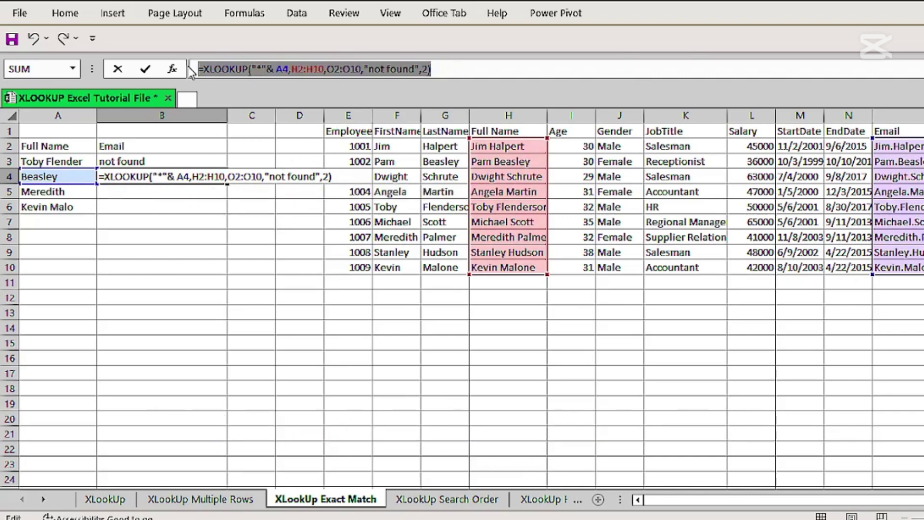
Step: Try to paste the copied XLOOKUP formula into B5
{"action": "left_click", "coordinate": [133, 194]}
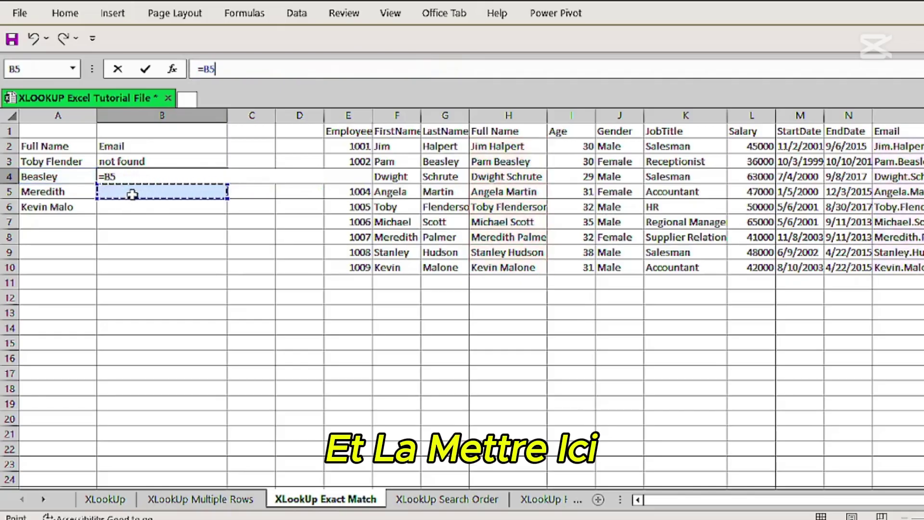
{"action": "key", "text": "ctrl+v"}
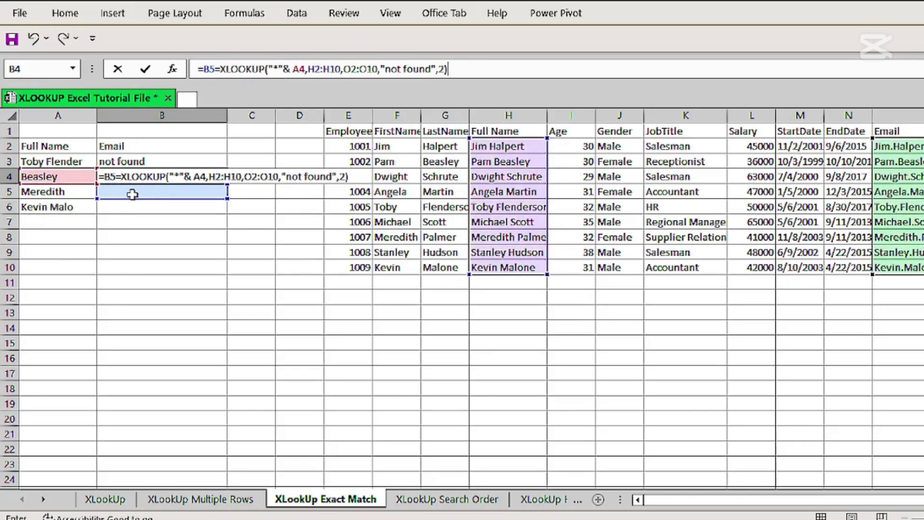
{"action": "double_click", "coordinate": [132, 194]}
{"action": "left_click", "coordinate": [134, 194]}
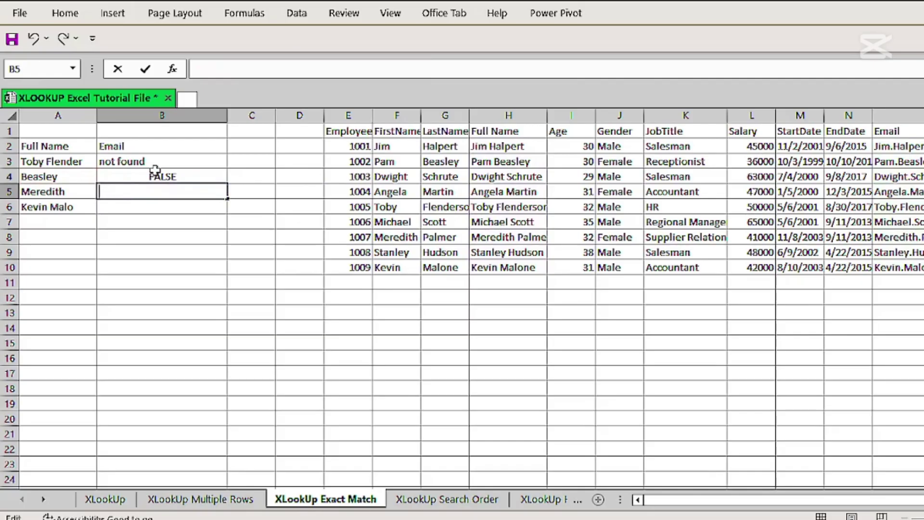
{"action": "double_click", "coordinate": [154, 175]}
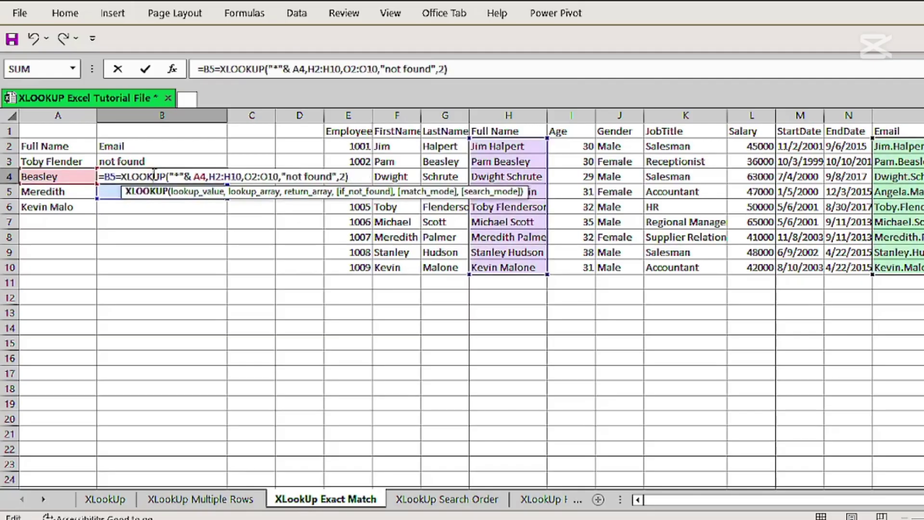
{"action": "key", "text": "Return"}
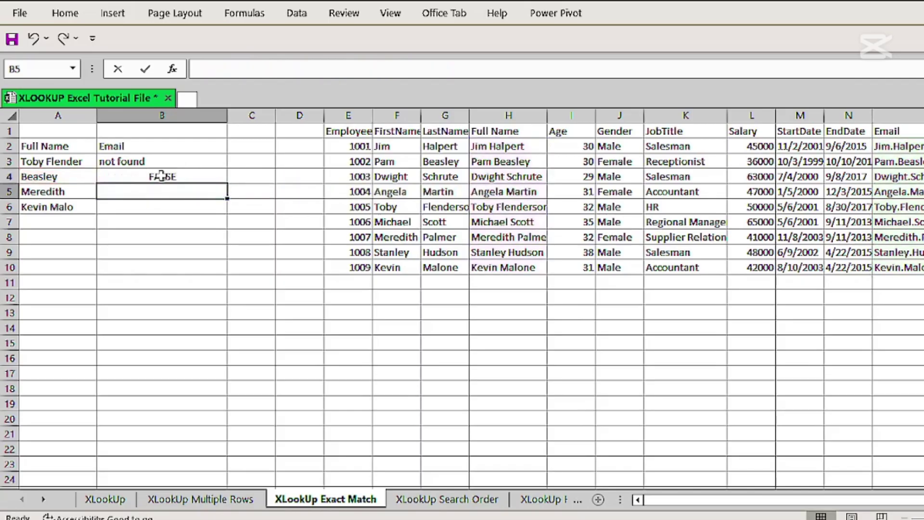
Step: Replace the entire content of B4 with the copied XLOOKUP formula and enter it
{"action": "double_click", "coordinate": [161, 175]}
{"action": "key", "text": "ctrl+a"}
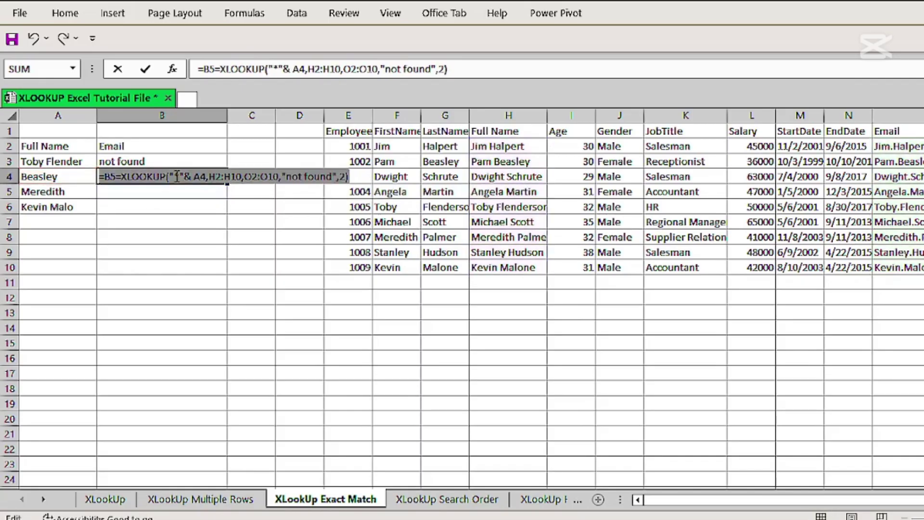
{"action": "key", "text": "ctrl+v"}
{"action": "key", "text": "Return"}
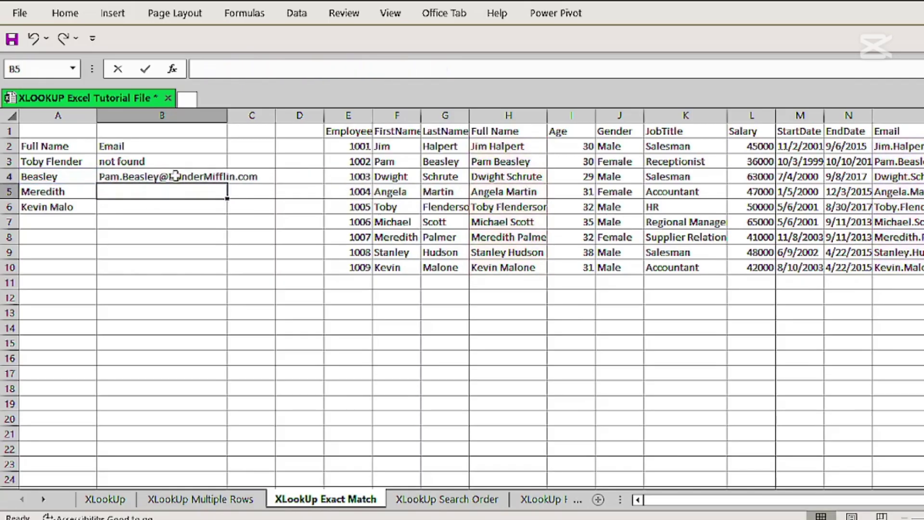
Step: Paste the copied XLOOKUP formula into B5 and cut the "*"& prefix from its lookup value
{"action": "type", "text": "=XLOOKUP(\"*\"& A4,H2:H10,O2:O10,\"not found\",2)"}
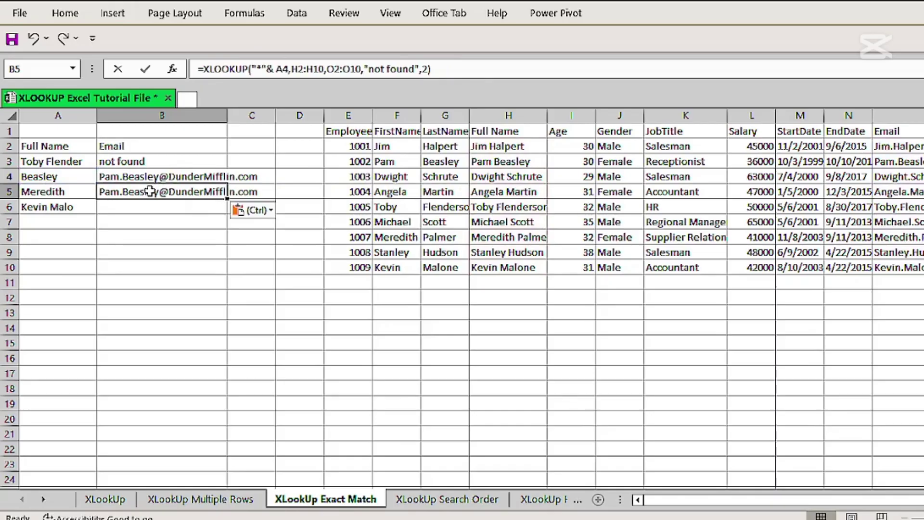
{"action": "double_click", "coordinate": [150, 191]}
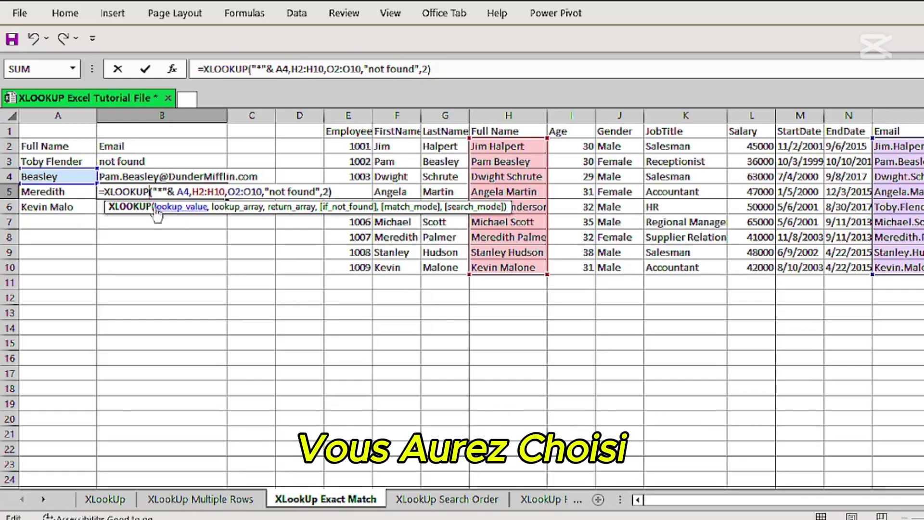
{"action": "left_click_drag", "start_coordinate": [175, 192], "coordinate": [144, 192]}
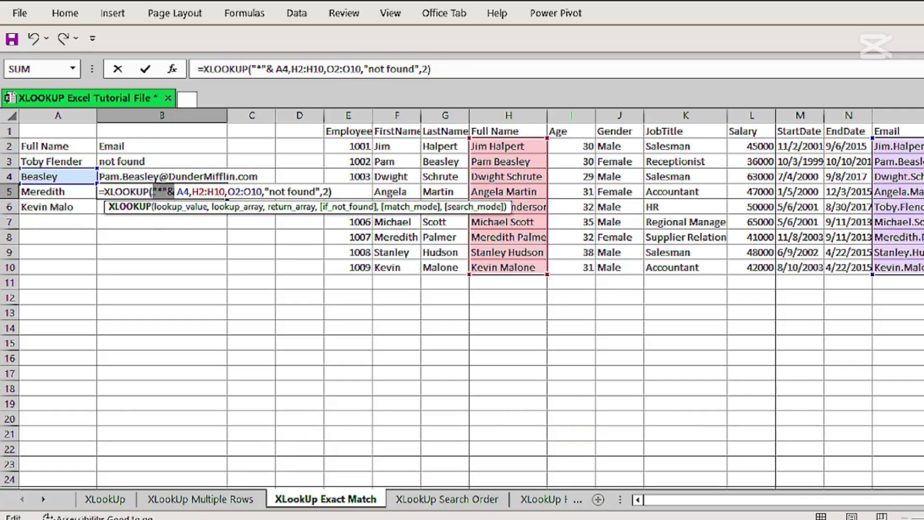
{"action": "key", "text": "ctrl+x"}
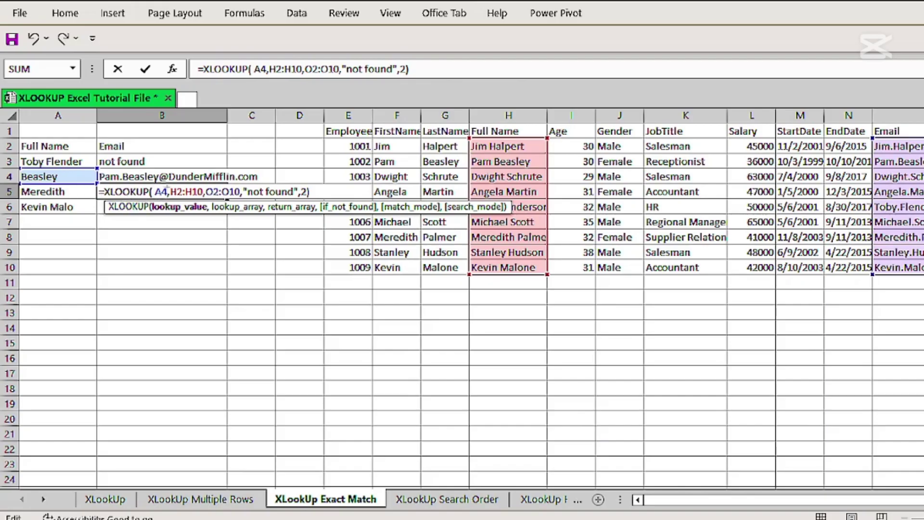
Step: Set the lookup value of the B5 formula to A5&"*" and enter the formula
{"action": "key", "text": "BackSpace"}
{"action": "type", "text": "5"}
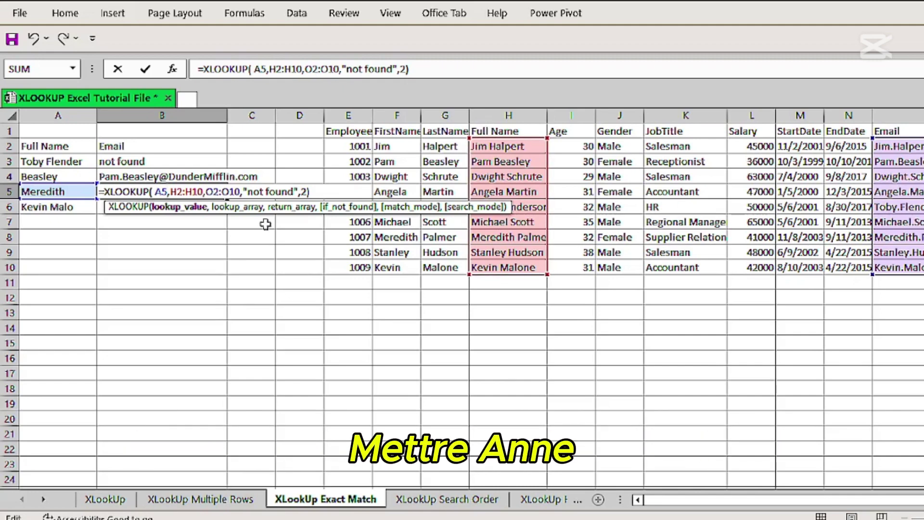
{"action": "type", "text": "&"}
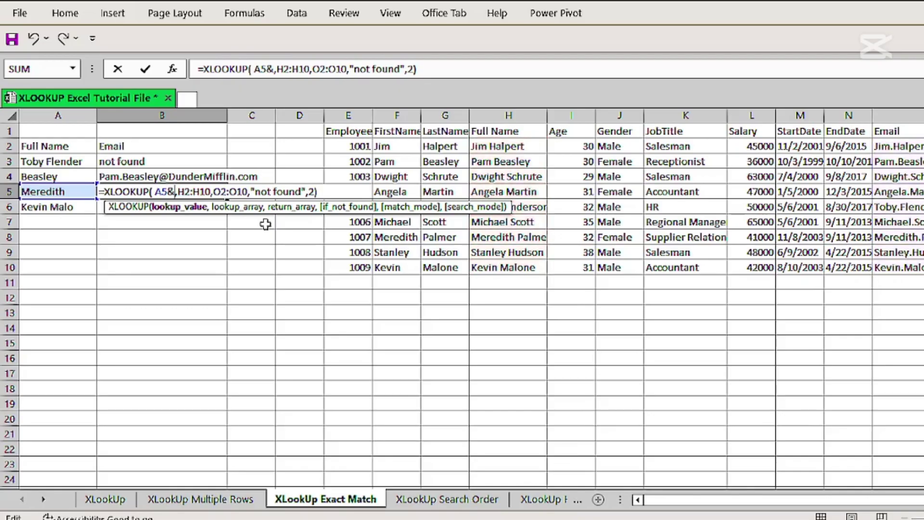
{"action": "type", "text": "\"*\"&"}
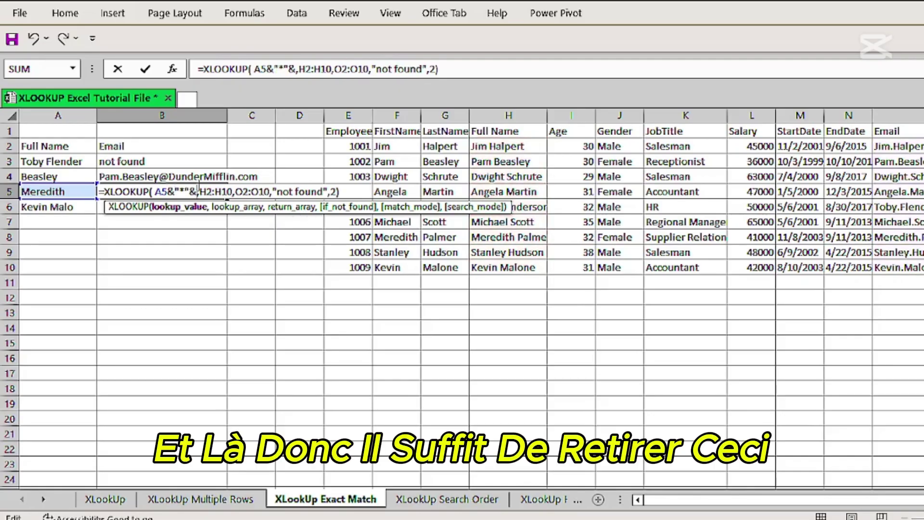
{"action": "key", "text": "BackSpace"}
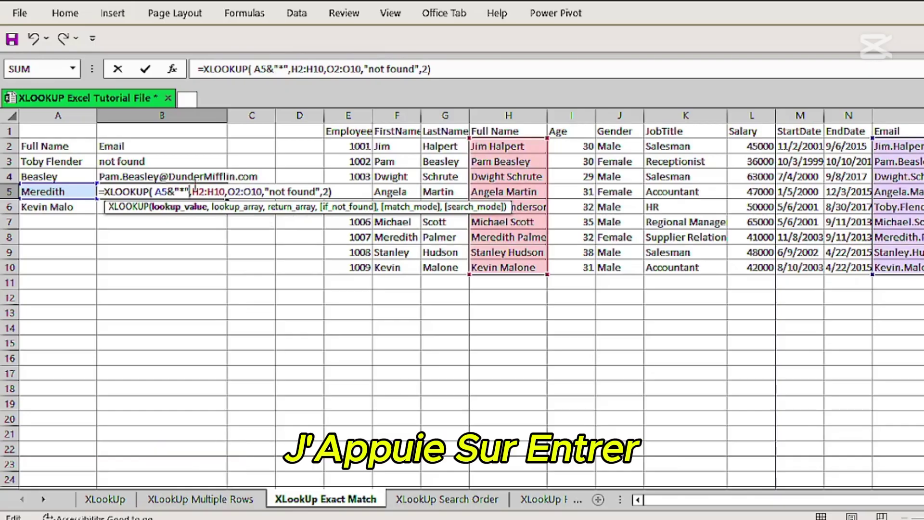
{"action": "key", "text": "Return"}
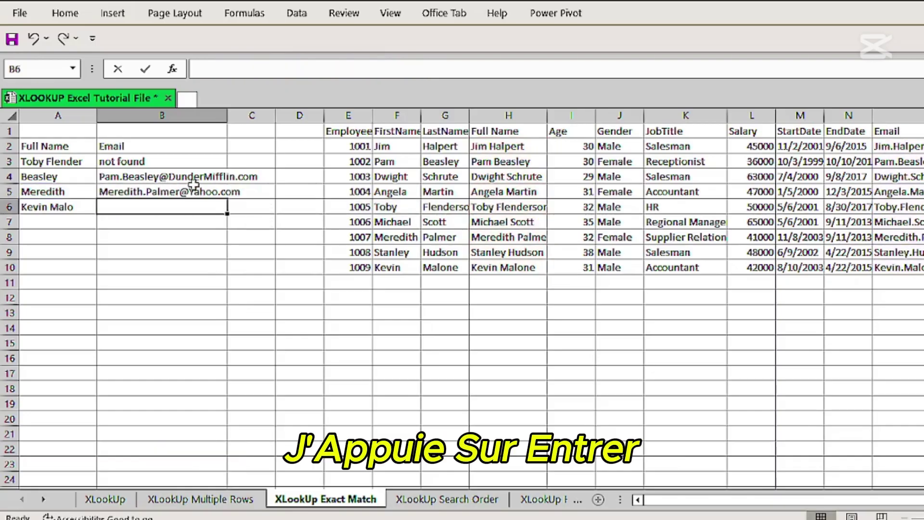
Step: Check the B5 result against the employee record in row 8, and fill the B5 formula down to B6
{"action": "left_click", "coordinate": [153, 191]}
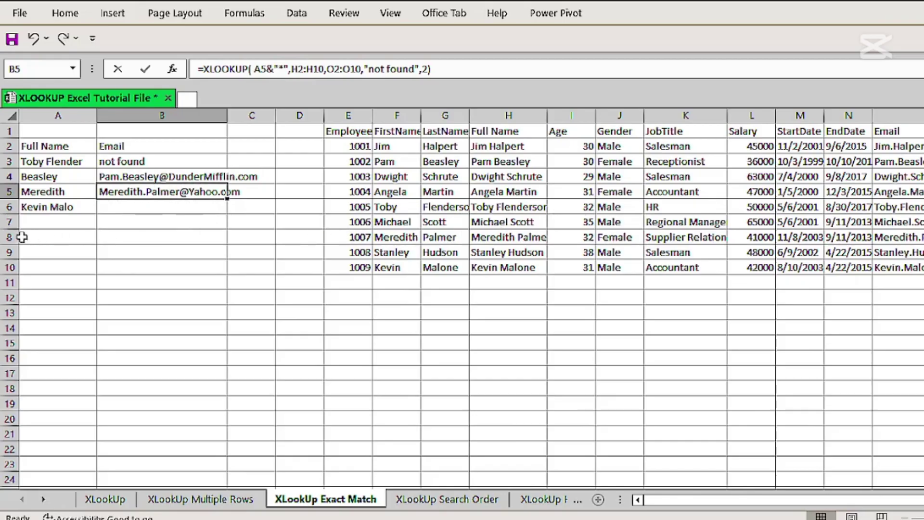
{"action": "left_click", "coordinate": [7, 237]}
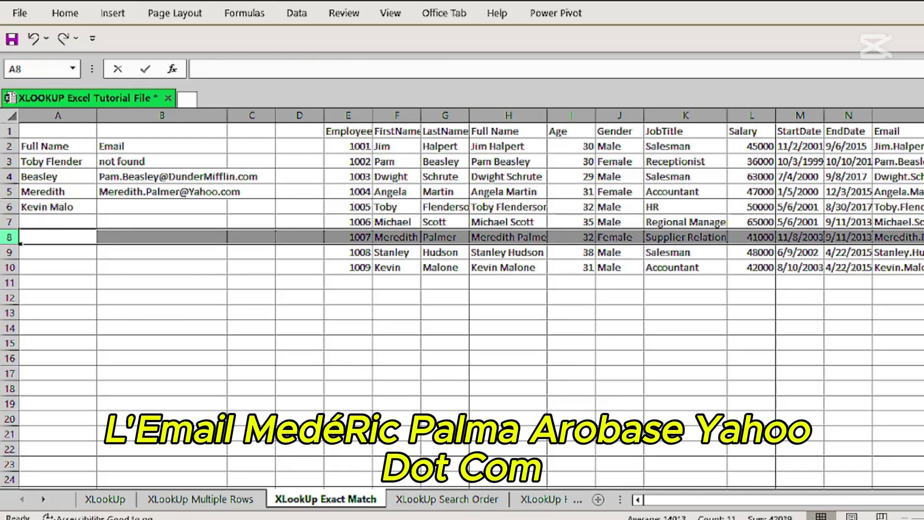
{"action": "left_click", "coordinate": [183, 191]}
{"action": "left_click_drag", "start_coordinate": [227, 199], "coordinate": [226, 214]}
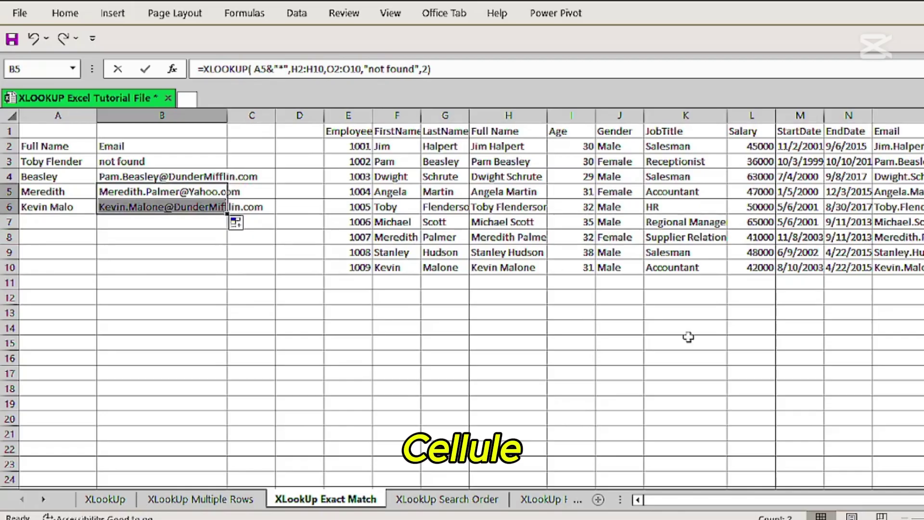
Step: On the XLookUp Search Order sheet, start an XLOOKUP formula in B3 with the start date in A3 as lookup value
{"action": "key", "text": "ctrl+Page_Down"}
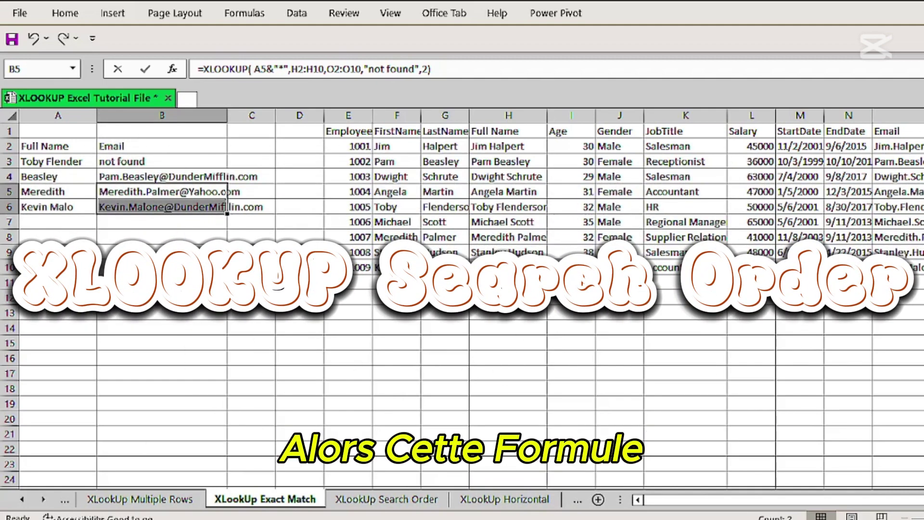
{"action": "left_click", "coordinate": [375, 501]}
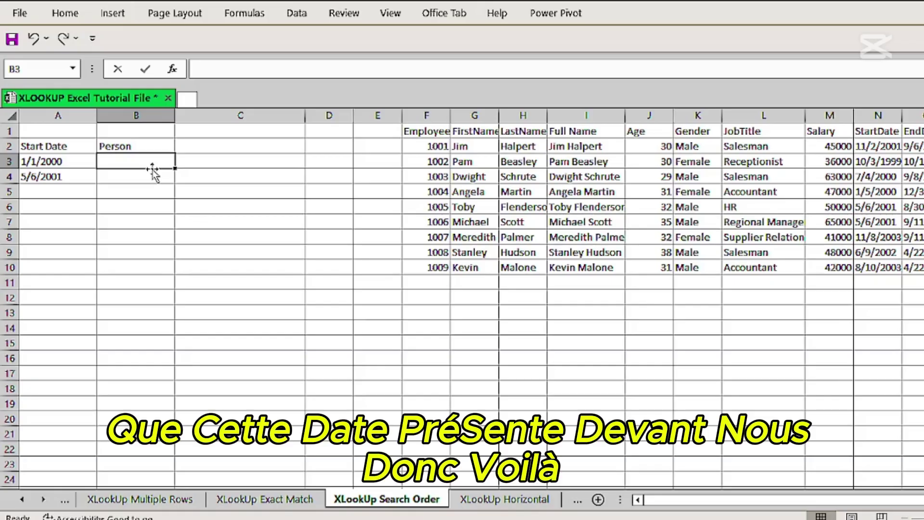
{"action": "double_click", "coordinate": [121, 162]}
{"action": "type", "text": "=xl"}
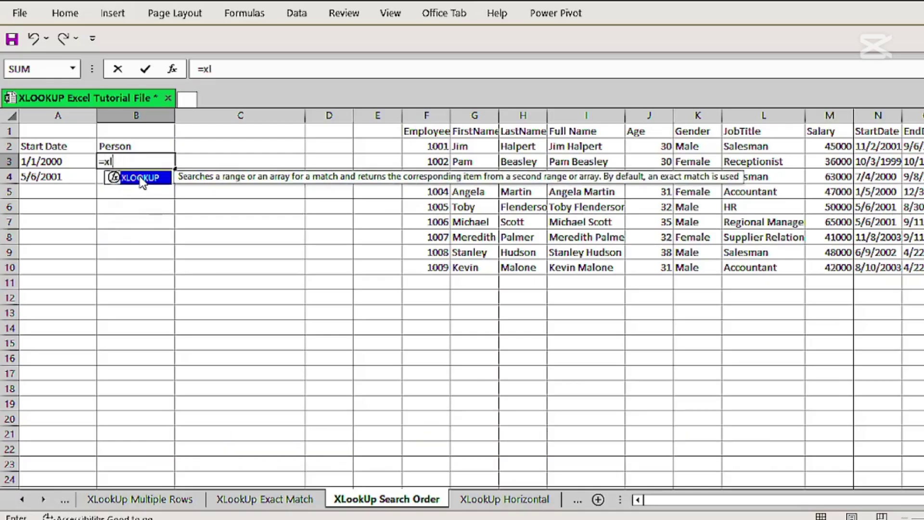
{"action": "key", "text": "Tab"}
{"action": "left_click", "coordinate": [42, 163]}
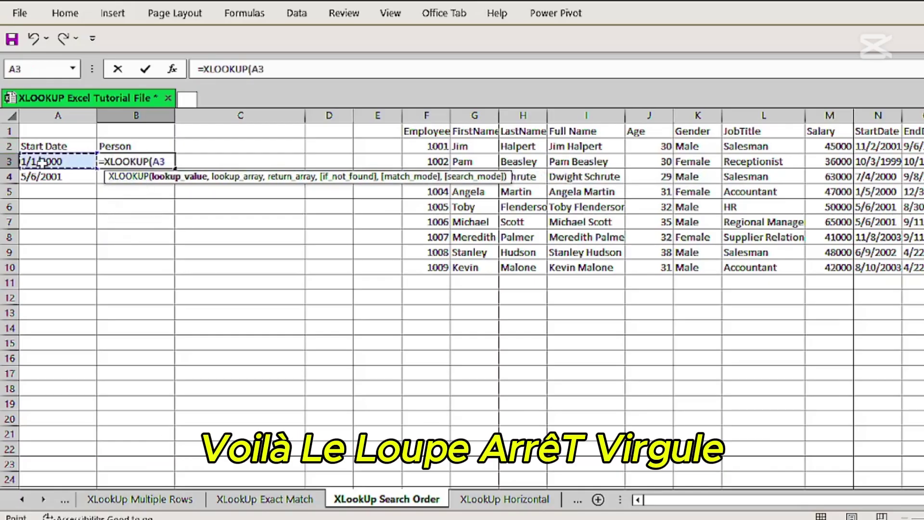
{"action": "type", "text": ","}
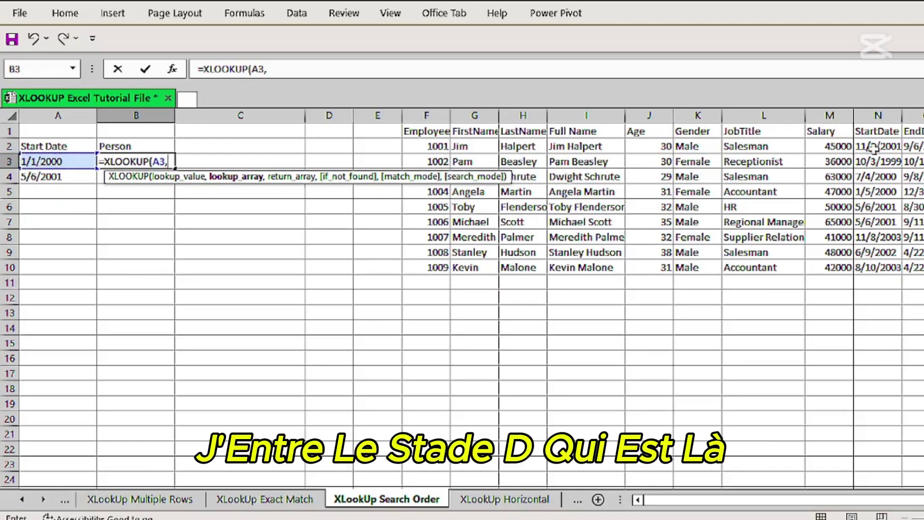
Step: Complete the B3 formula with N2:N10 as lookup array and I2:I10 as return array, and enter it
{"action": "left_click_drag", "start_coordinate": [877, 146], "coordinate": [885, 260]}
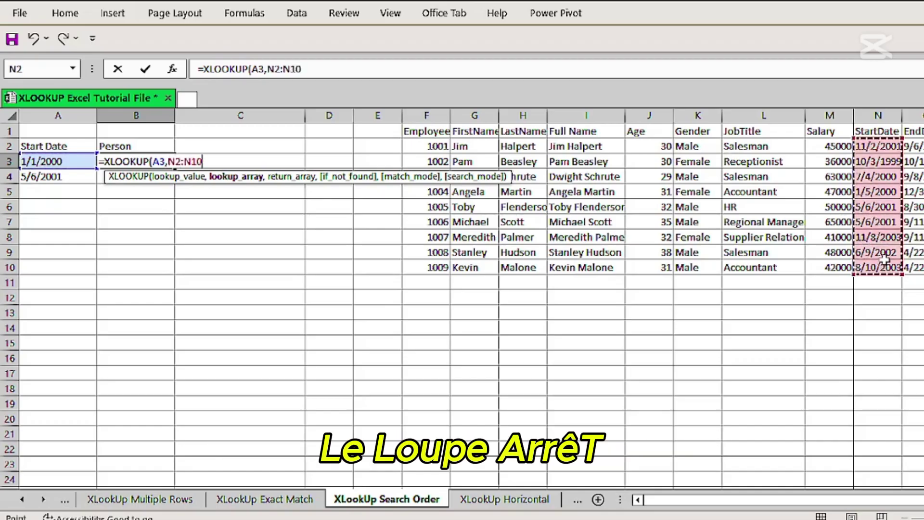
{"action": "type", "text": ","}
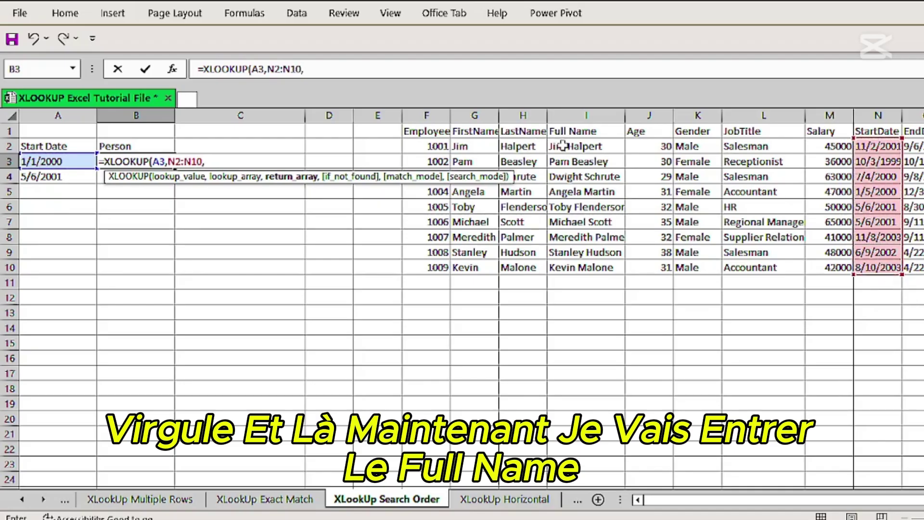
{"action": "left_click_drag", "start_coordinate": [561, 146], "coordinate": [565, 265]}
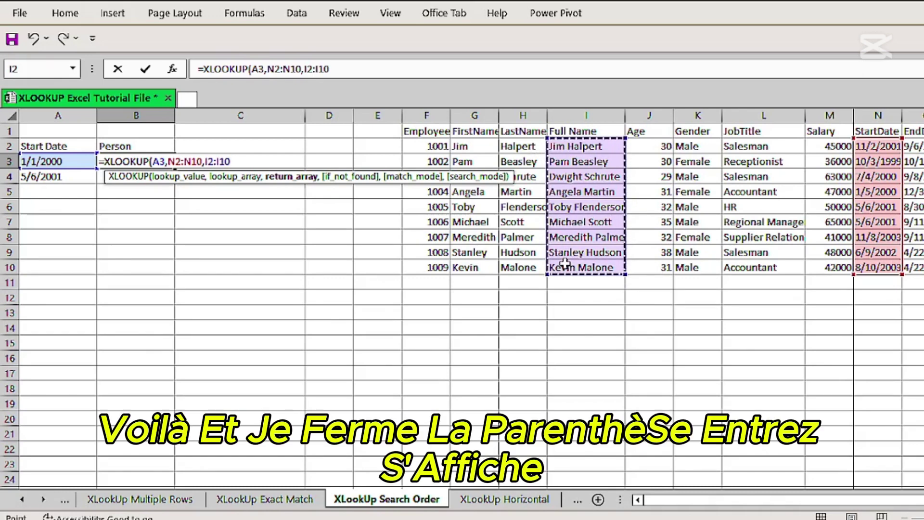
{"action": "type", "text": ")"}
{"action": "key", "text": "Return"}
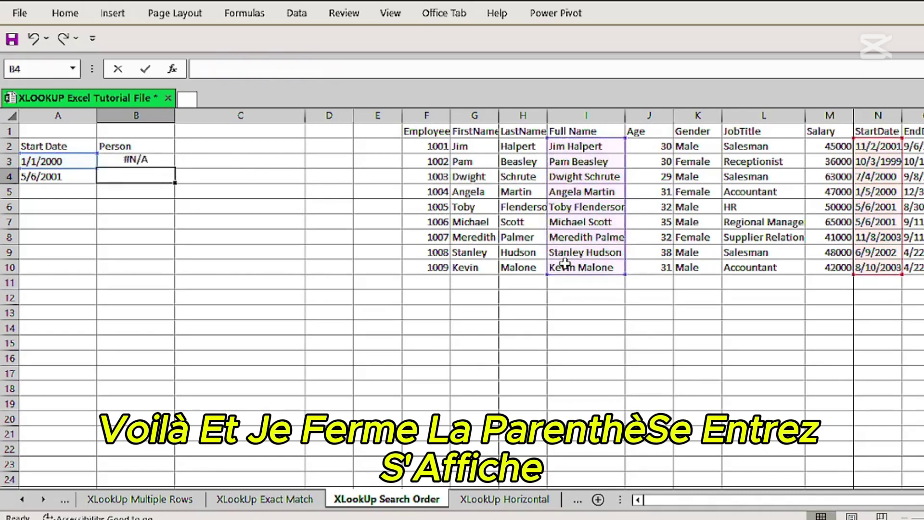
Step: Add match mode 1 (exact match or next larger item) to the B3 formula, leaving if_not_found empty, and check the result against row 5
{"action": "double_click", "coordinate": [129, 163]}
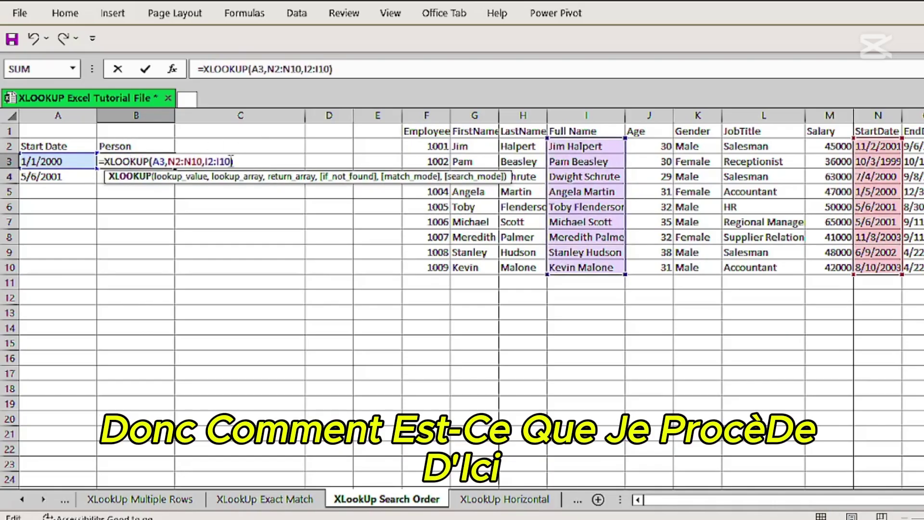
{"action": "left_click", "coordinate": [231, 161]}
{"action": "type", "text": ","}
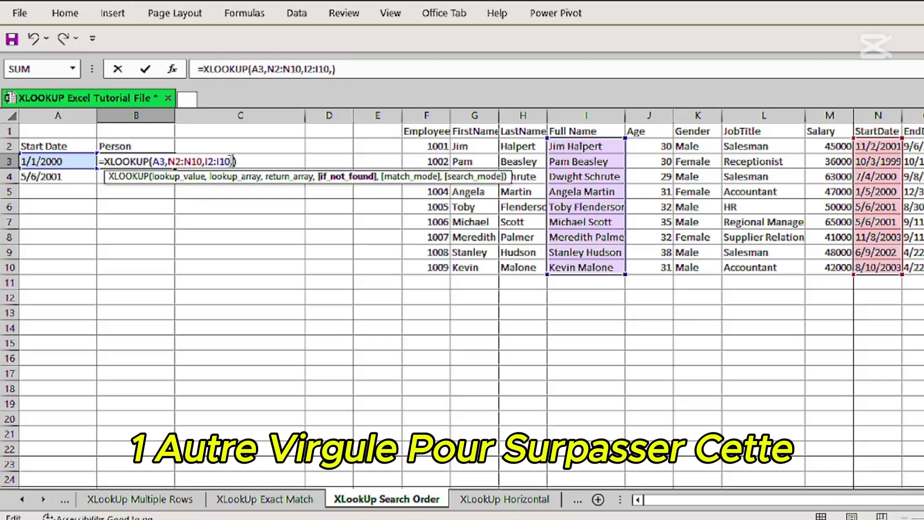
{"action": "type", "text": ","}
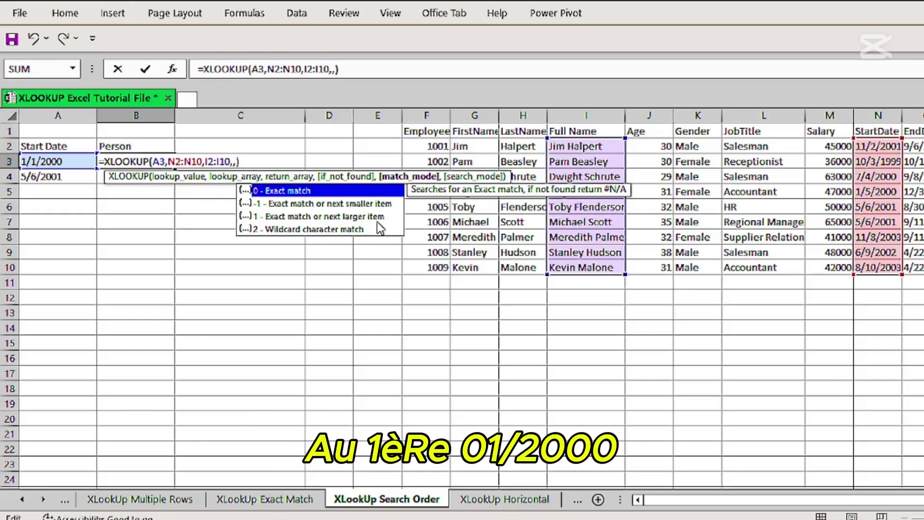
{"action": "left_click", "coordinate": [308, 218]}
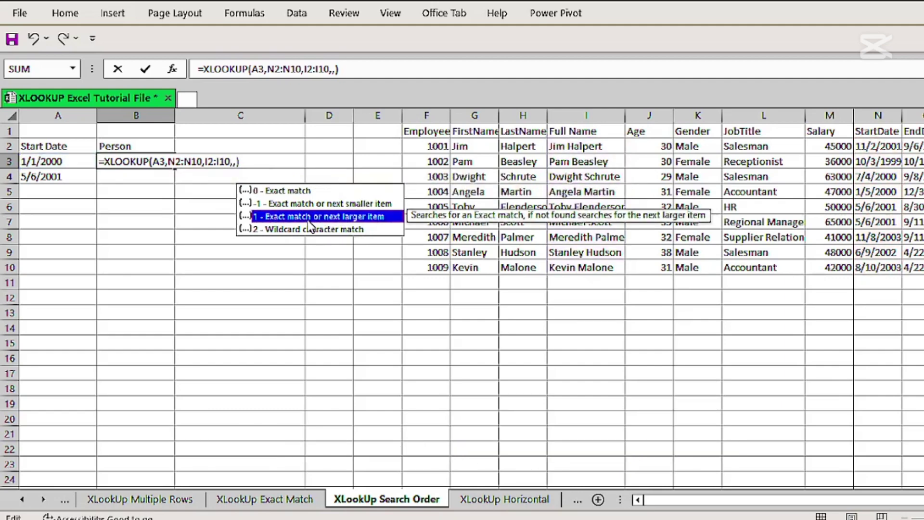
{"action": "double_click", "coordinate": [308, 218]}
{"action": "key", "text": "Return"}
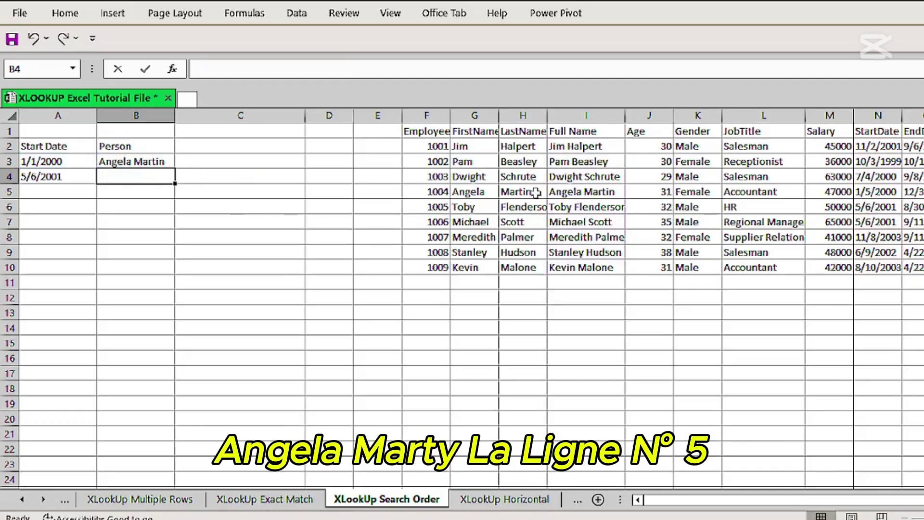
{"action": "left_click", "coordinate": [10, 193]}
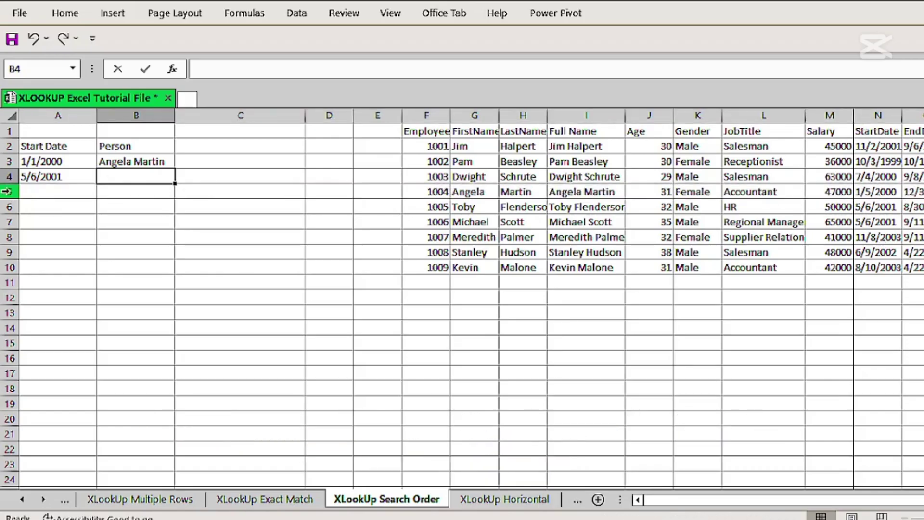
{"action": "left_click", "coordinate": [6, 192]}
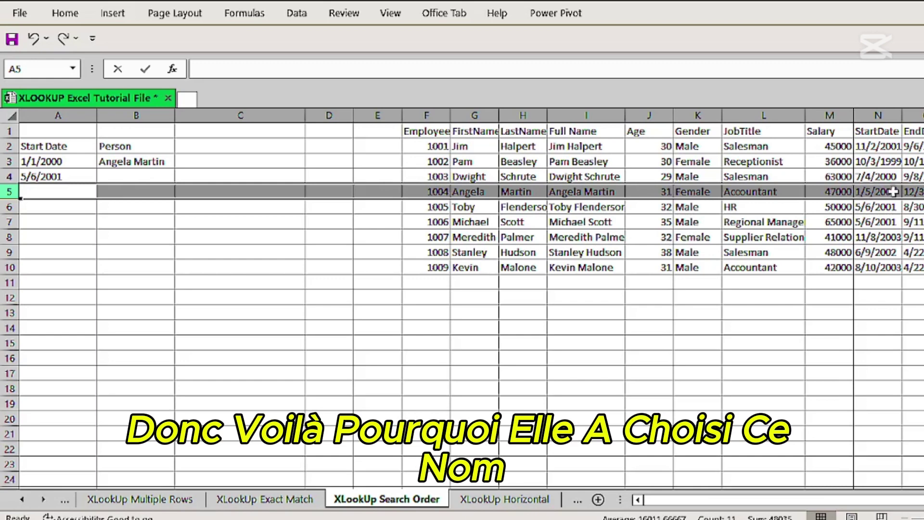
Step: Start an XLOOKUP formula in B4 with the start date in A4 as lookup value
{"action": "left_click", "coordinate": [120, 167]}
{"action": "left_click", "coordinate": [113, 176]}
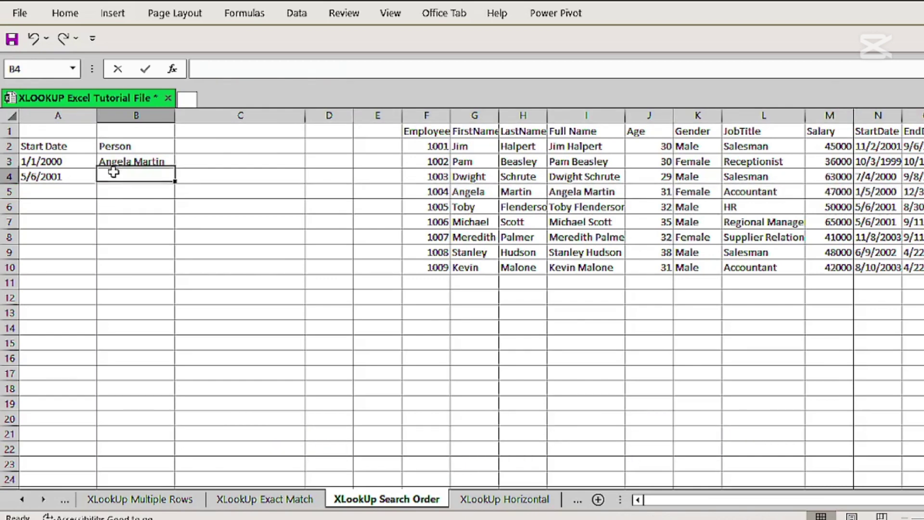
{"action": "double_click", "coordinate": [113, 175]}
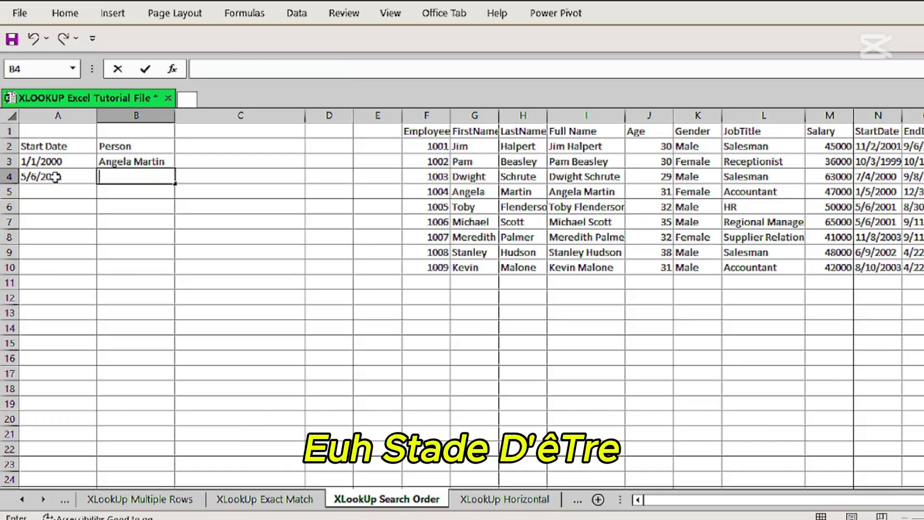
{"action": "type", "text": "="}
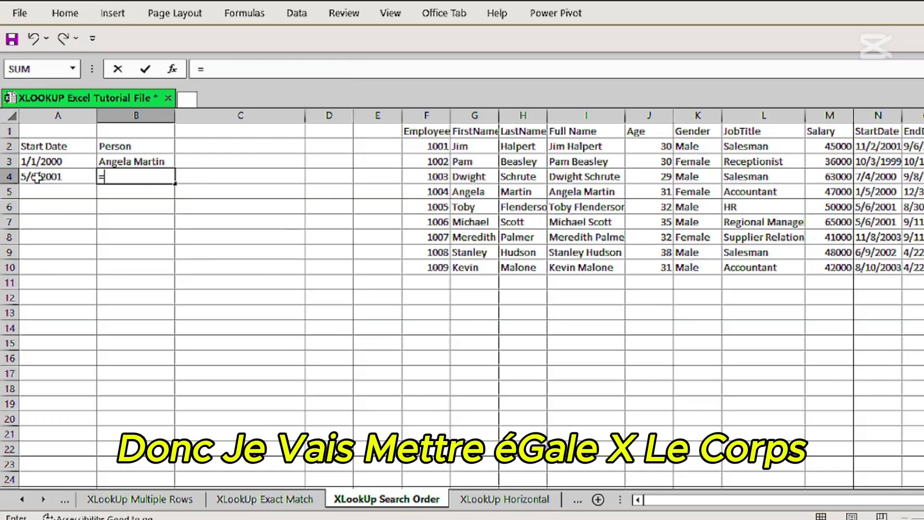
{"action": "type", "text": "x"}
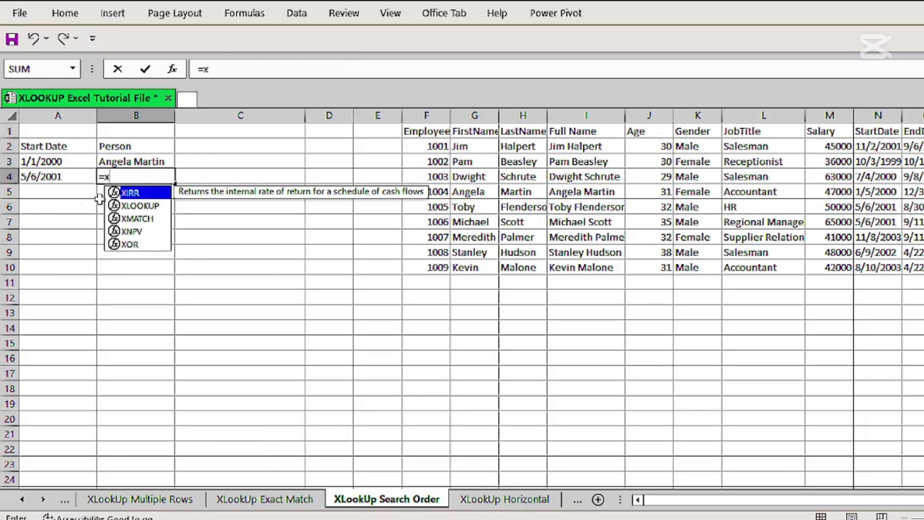
{"action": "double_click", "coordinate": [139, 206]}
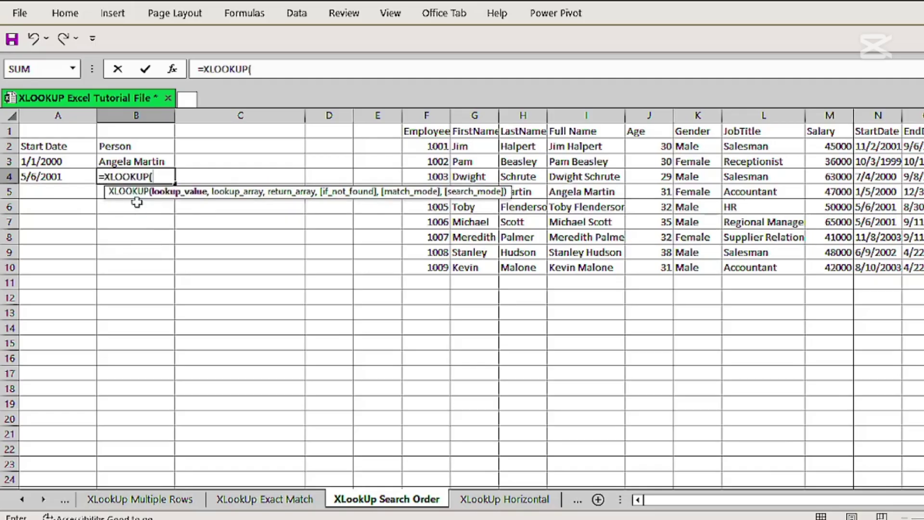
{"action": "left_click", "coordinate": [50, 173]}
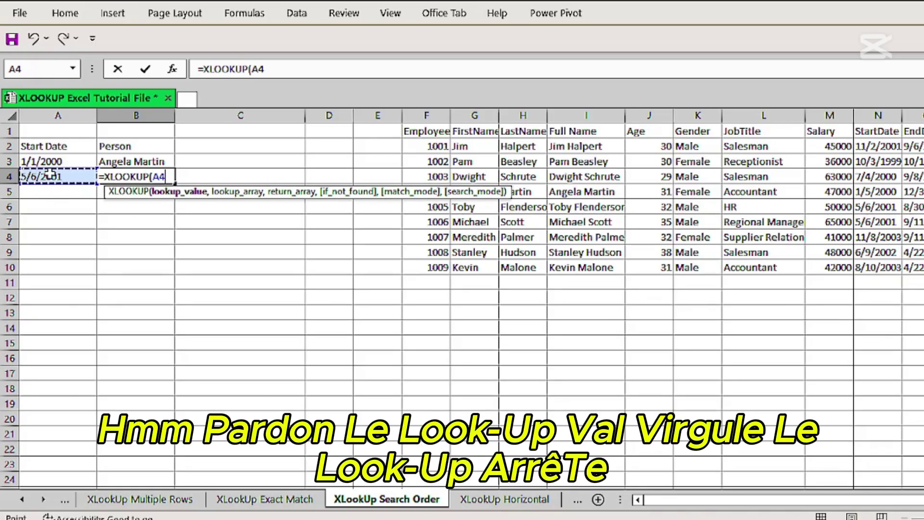
{"action": "type", "text": ","}
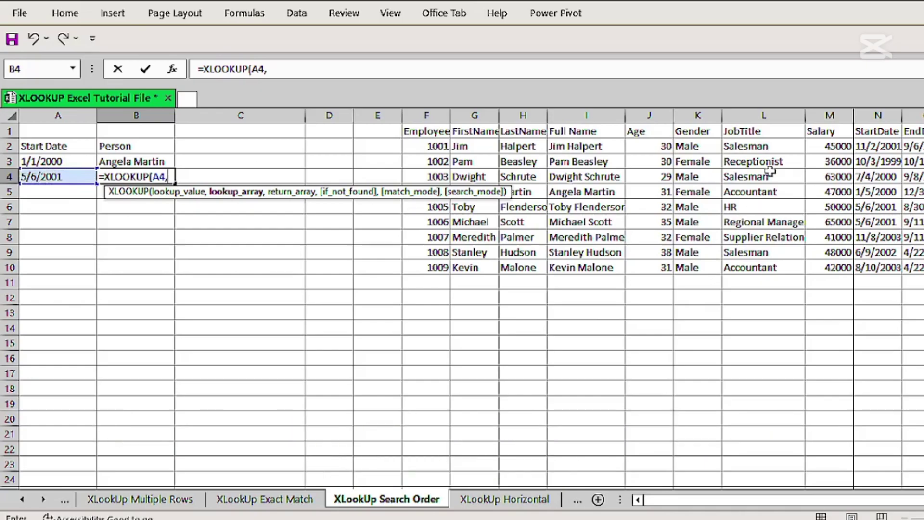
Step: Set the B4 formula's lookup array to the start dates N2:N10 and its return array to the full names I2:I10
{"action": "left_click_drag", "start_coordinate": [879, 147], "coordinate": [877, 260]}
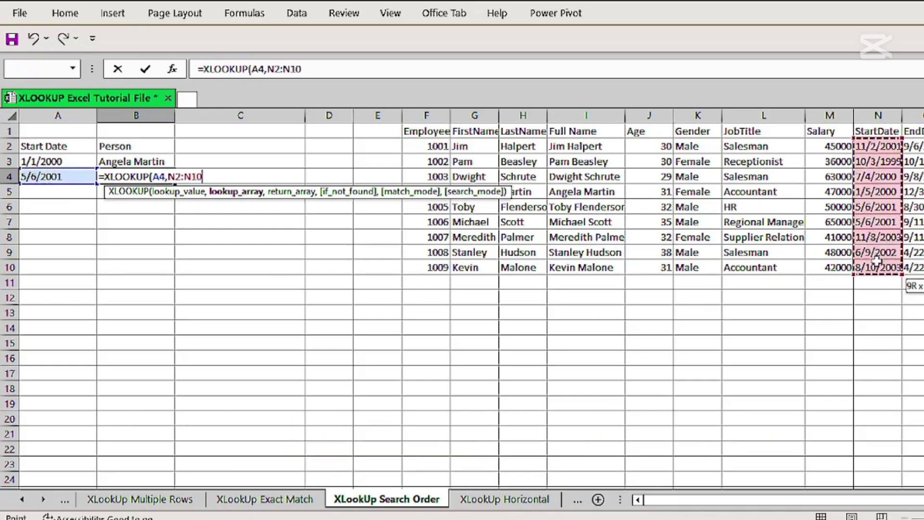
{"action": "type", "text": ","}
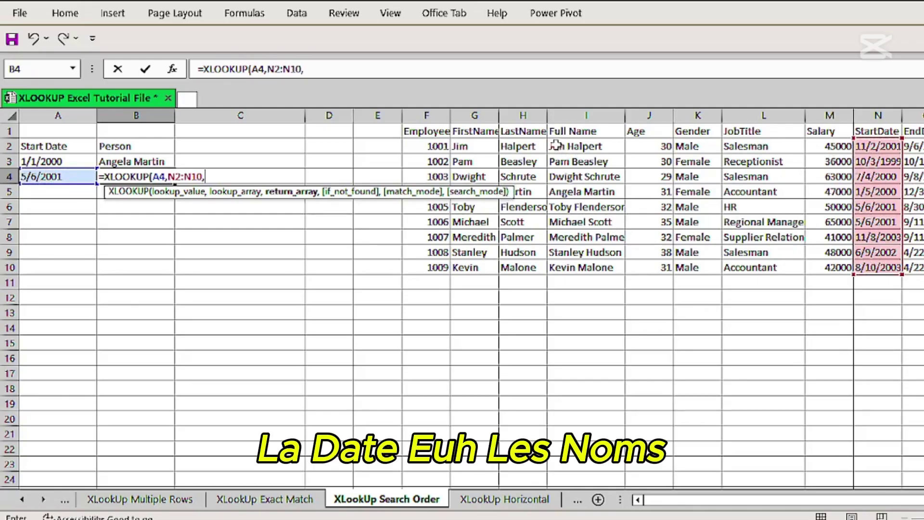
{"action": "left_click_drag", "start_coordinate": [556, 144], "coordinate": [564, 265]}
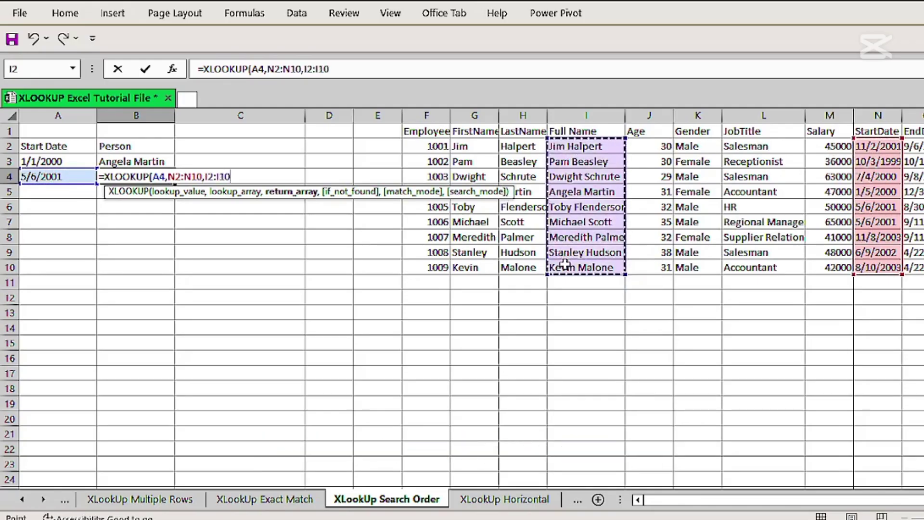
Step: Leave if_not_found empty, set the B4 match mode to -1 (exact match or next smaller item), enter the formula, and check row 6
{"action": "type", "text": ","}
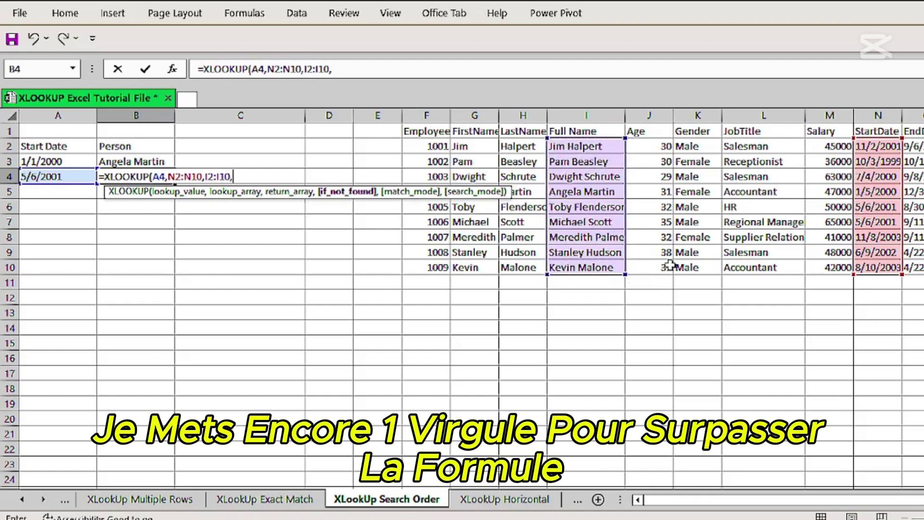
{"action": "type", "text": ","}
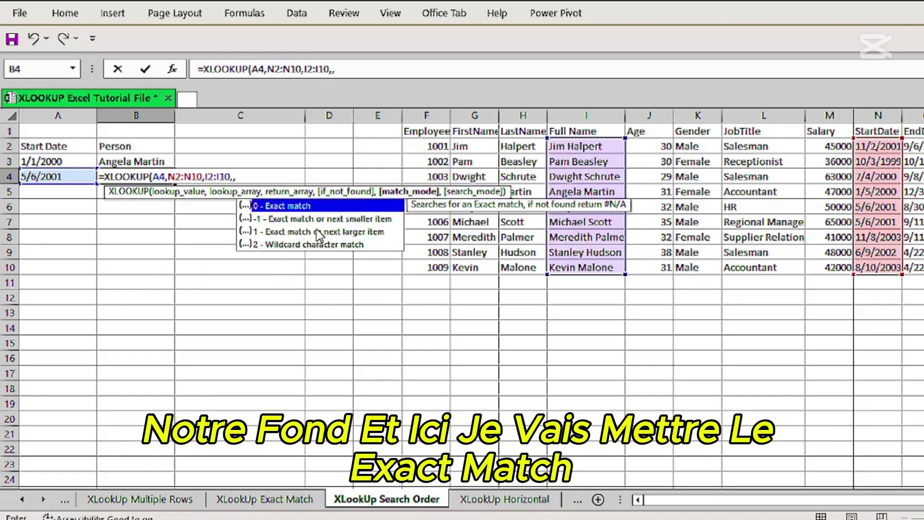
{"action": "left_click", "coordinate": [291, 220]}
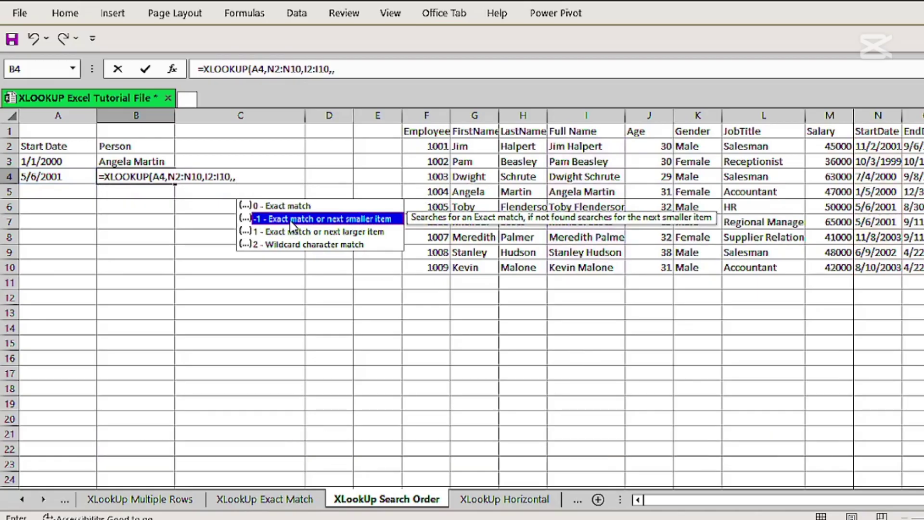
{"action": "key", "text": "Escape"}
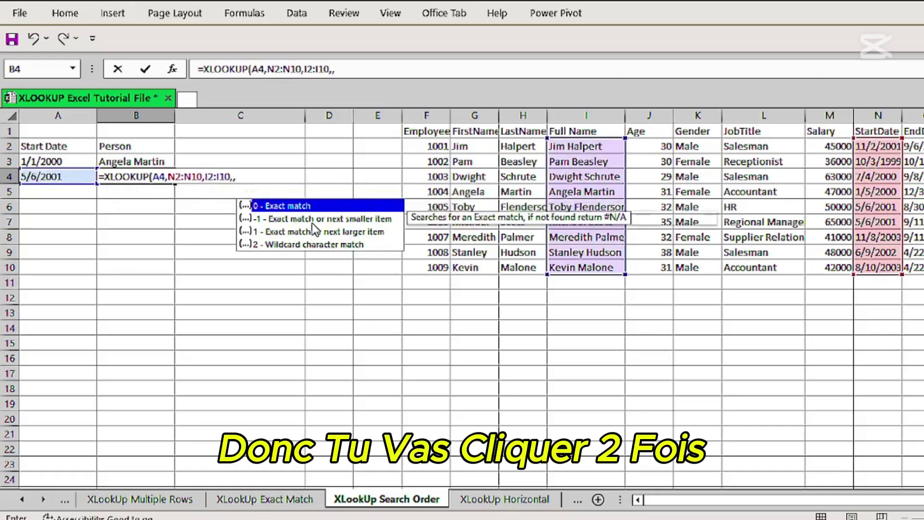
{"action": "double_click", "coordinate": [312, 220]}
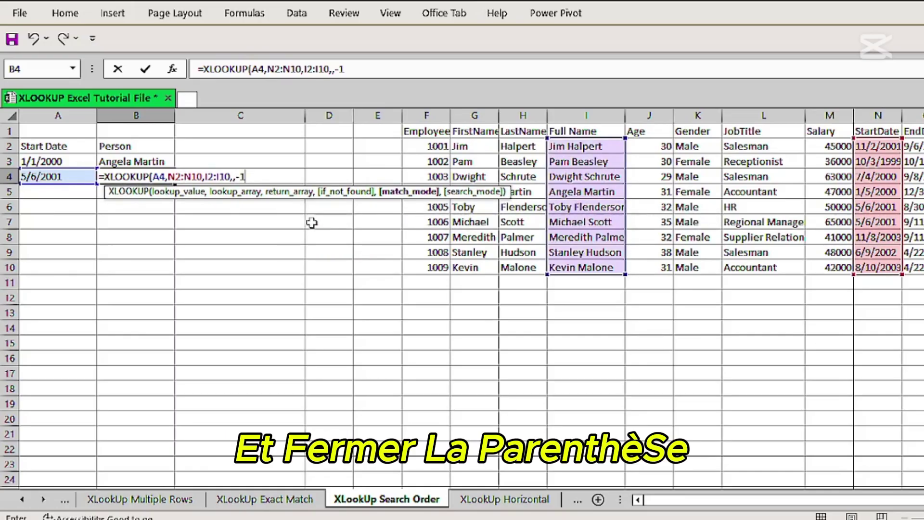
{"action": "type", "text": ")"}
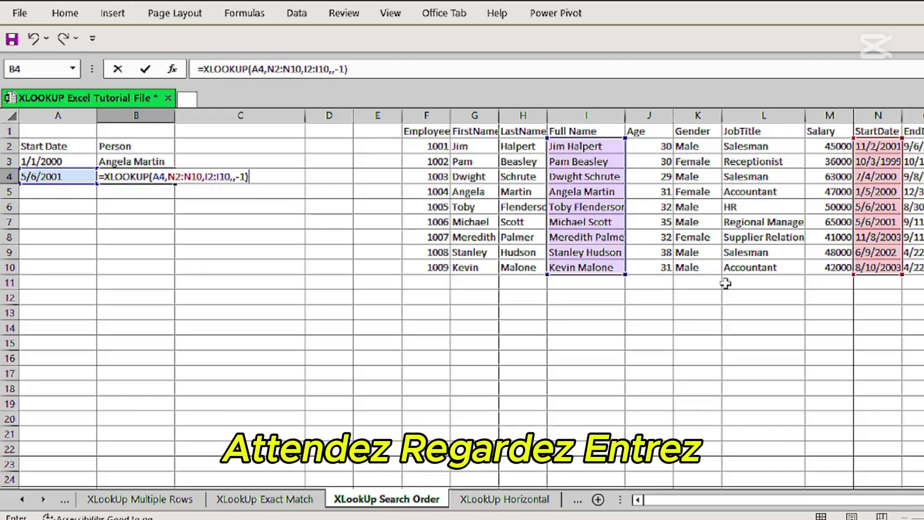
{"action": "key", "text": "Return"}
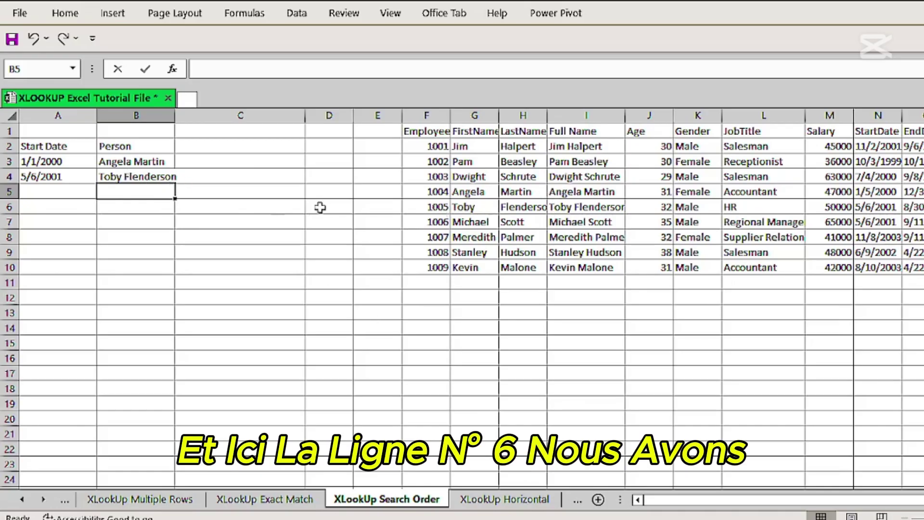
{"action": "left_click", "coordinate": [8, 207]}
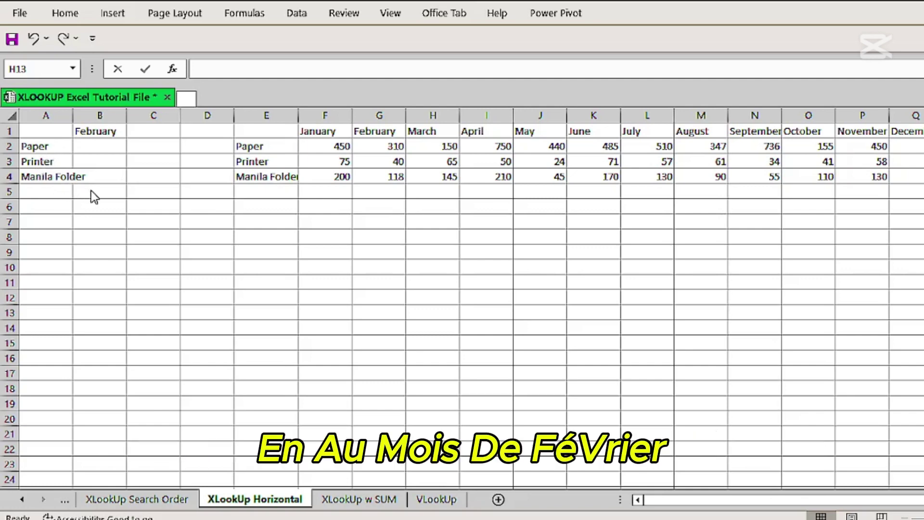
Step: Start an XLOOKUP formula in B2 of the horizontal sheet with the February header G1 as lookup value
{"action": "double_click", "coordinate": [97, 146]}
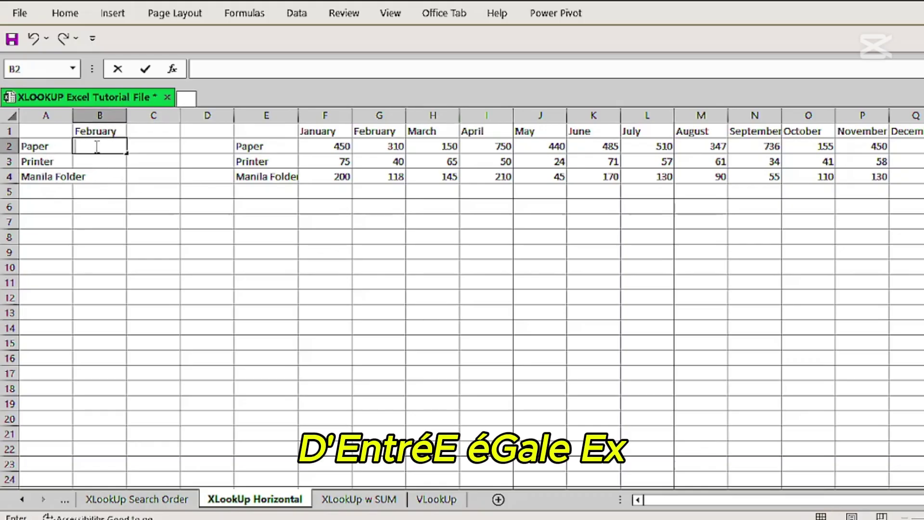
{"action": "type", "text": "=xl"}
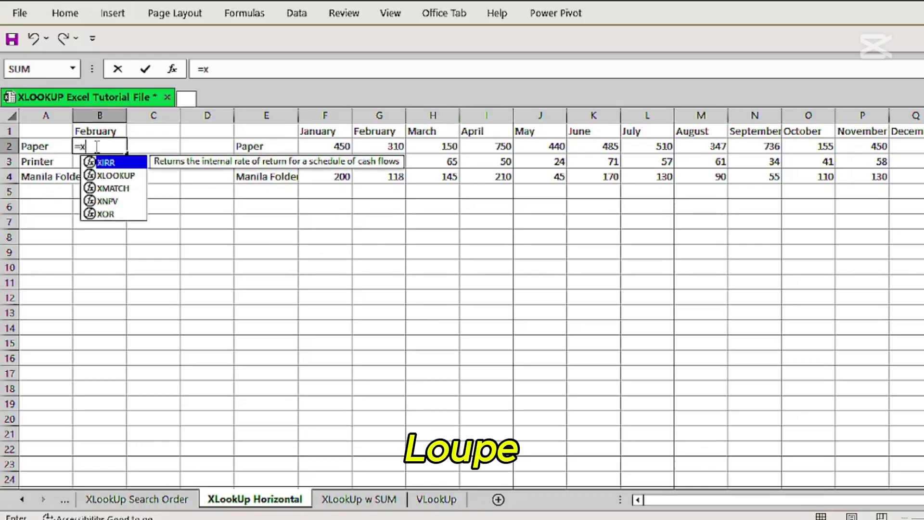
{"action": "double_click", "coordinate": [125, 164]}
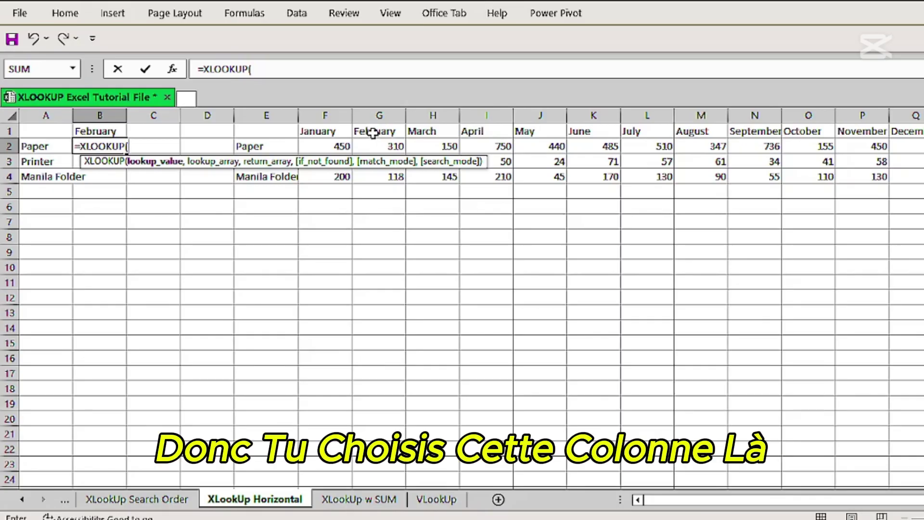
{"action": "left_click", "coordinate": [374, 134]}
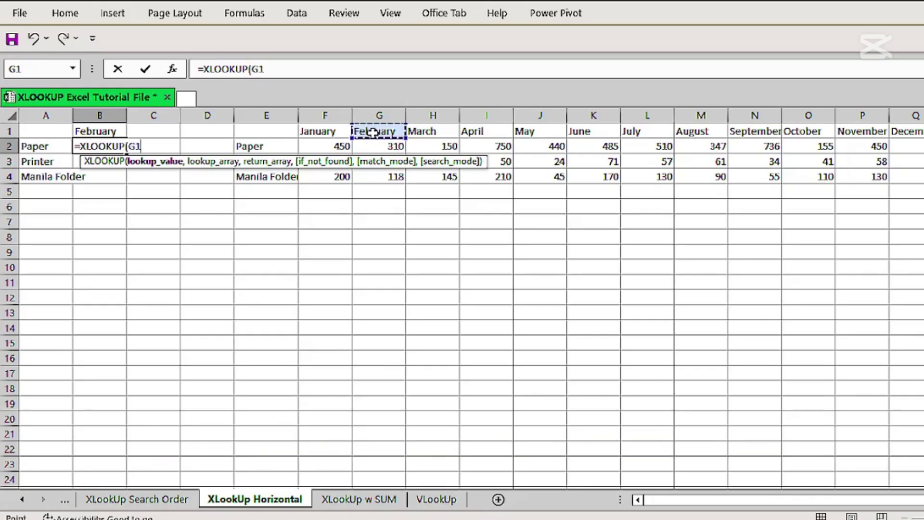
{"action": "type", "text": ","}
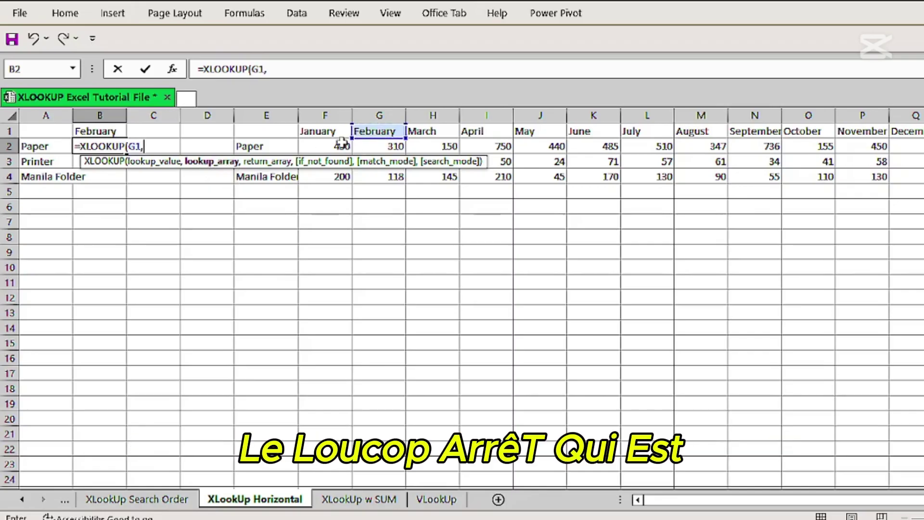
Step: Set the B2 formula's lookup array to the month headers F1:Q1 and its return array to the Paper row F2:Q2, and enter it
{"action": "left_click_drag", "start_coordinate": [302, 130], "coordinate": [911, 129]}
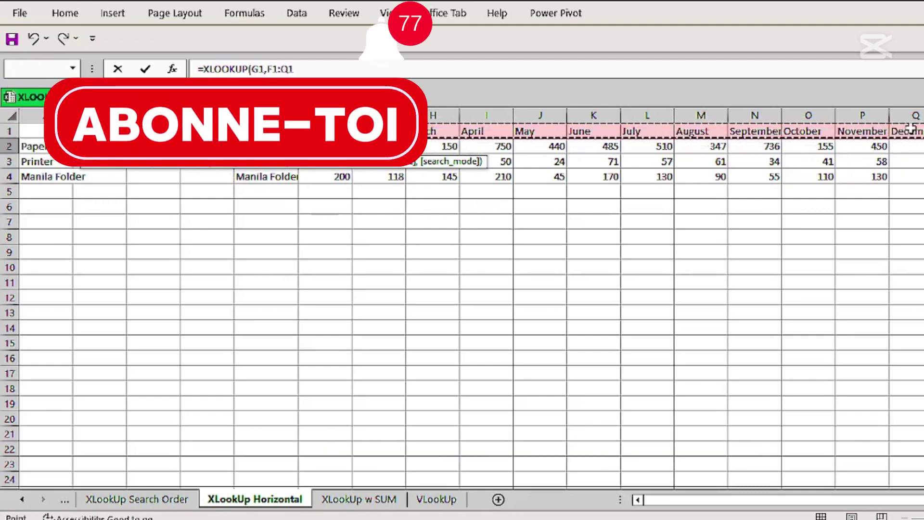
{"action": "type", "text": ","}
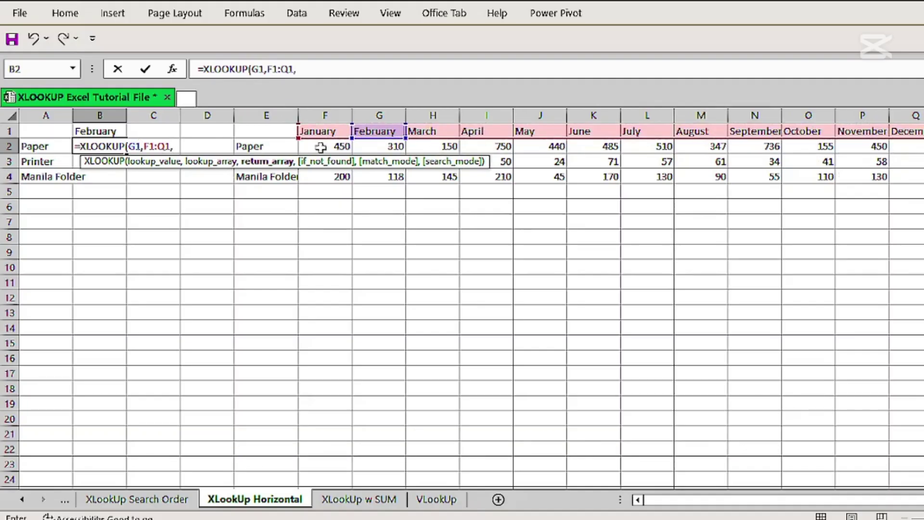
{"action": "left_click_drag", "start_coordinate": [315, 148], "coordinate": [693, 133]}
{"action": "left_click_drag", "start_coordinate": [821, 145], "coordinate": [915, 147]}
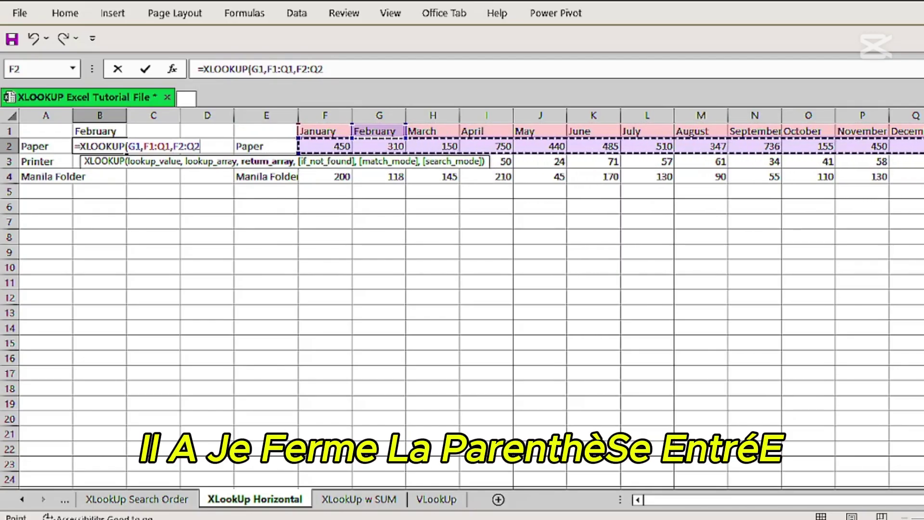
{"action": "type", "text": ")"}
{"action": "key", "text": "Return"}
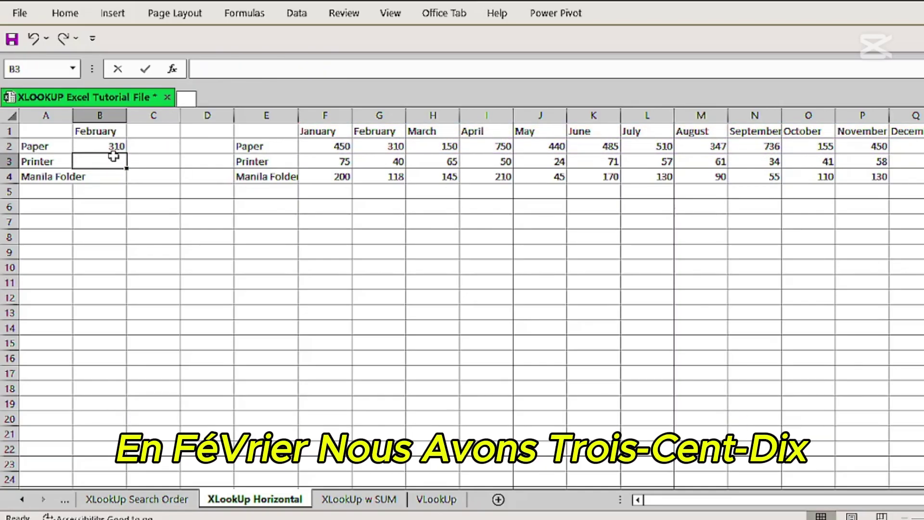
Step: Check the B2 result against Paper's February value in G2, and fill the formula down to B4
{"action": "left_click", "coordinate": [391, 146]}
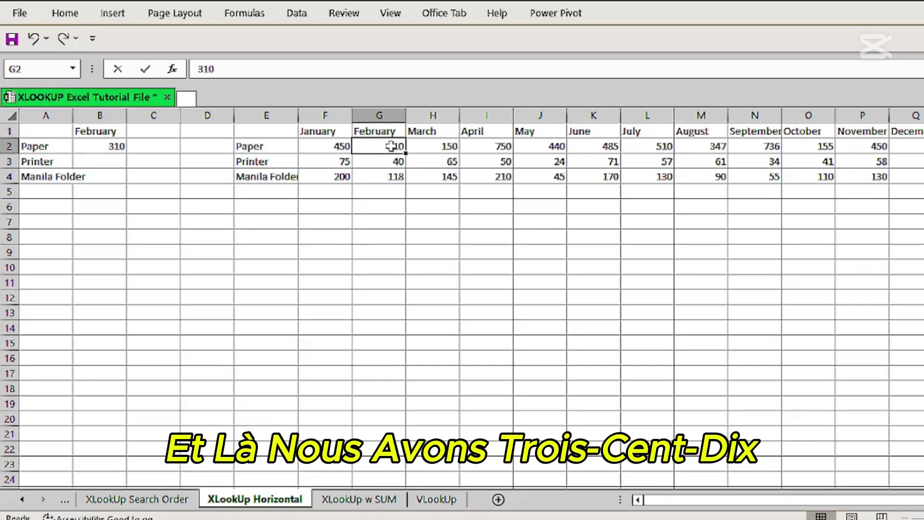
{"action": "left_click", "coordinate": [105, 146]}
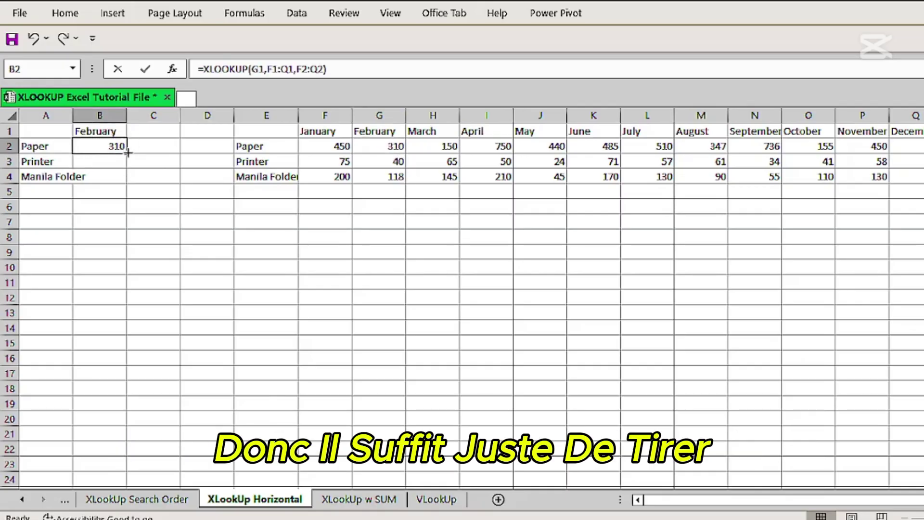
{"action": "left_click_drag", "start_coordinate": [125, 153], "coordinate": [120, 180]}
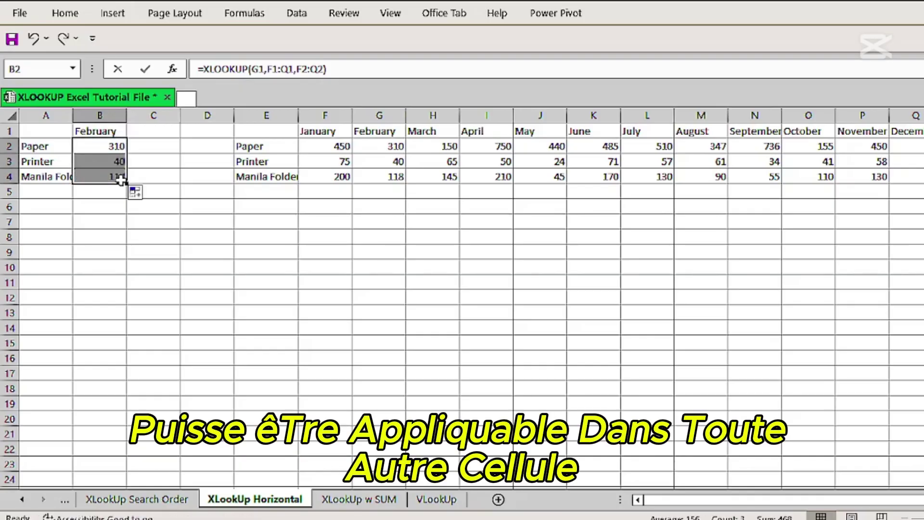
Step: Copy the XLOOKUP formula from B2 of the XLookUp Horizontal sheet into B2 of the XLookUp w SUM sheet
{"action": "left_click", "coordinate": [363, 500]}
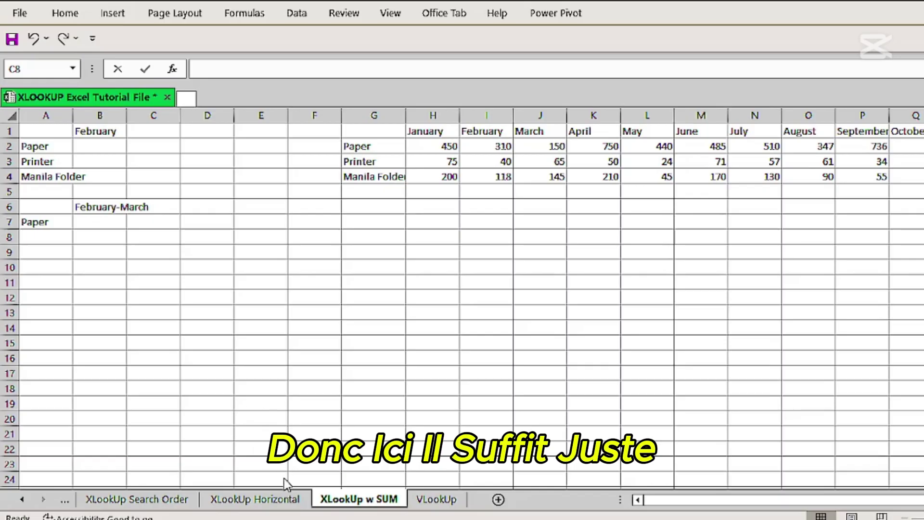
{"action": "left_click", "coordinate": [278, 501]}
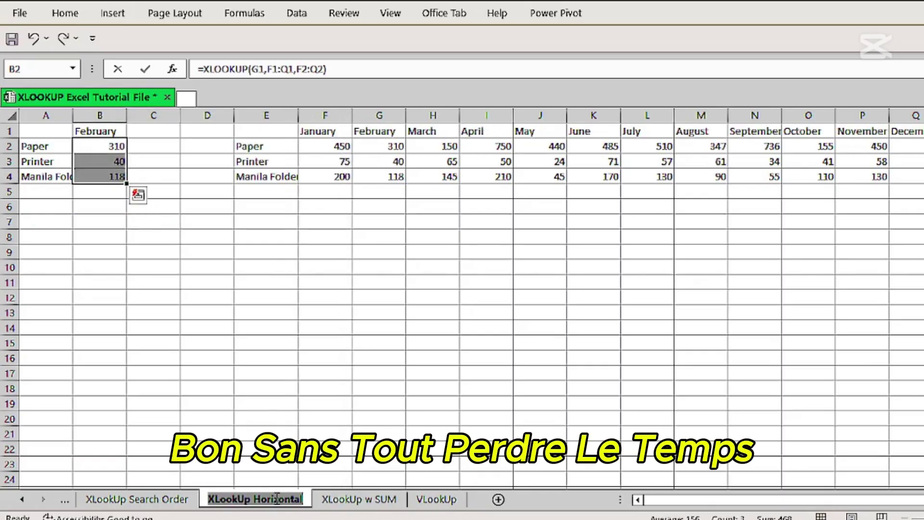
{"action": "double_click", "coordinate": [113, 146]}
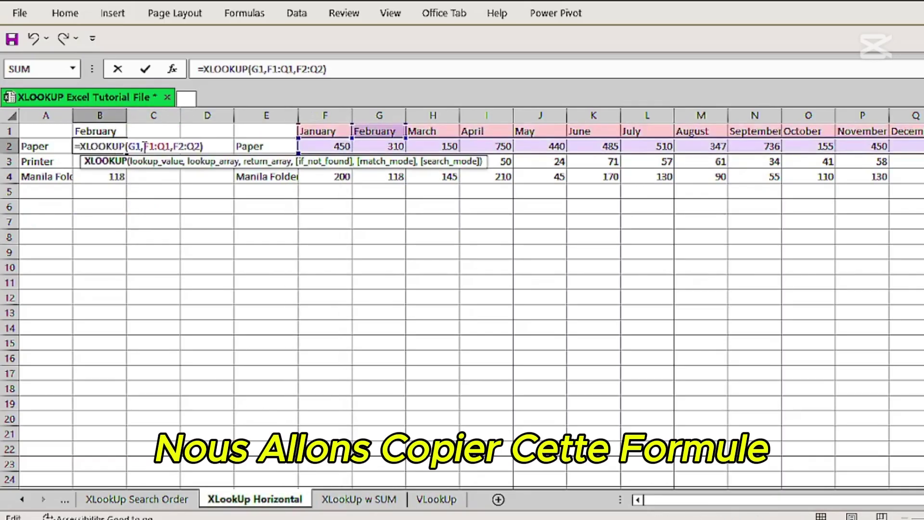
{"action": "key", "text": "ctrl+a"}
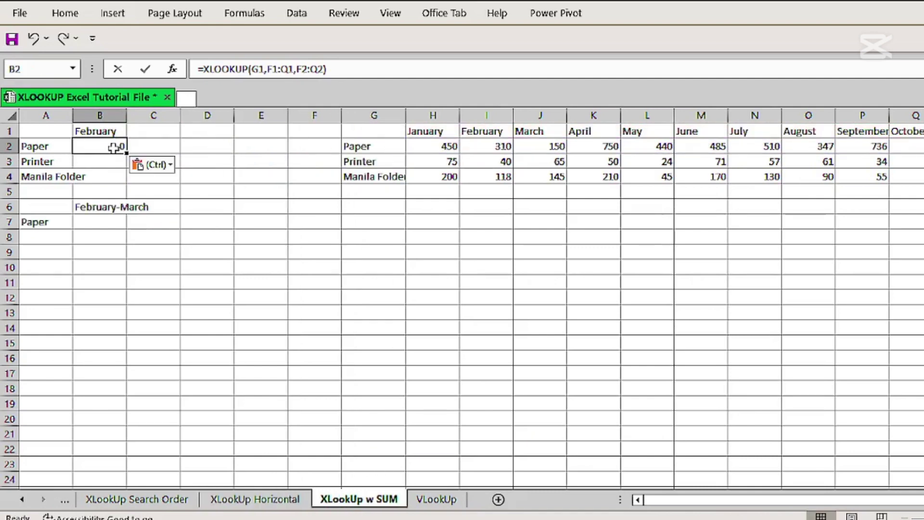
Step: Clear the arguments of the pasted B2 formula and set its lookup value to the February header I1
{"action": "double_click", "coordinate": [114, 148]}
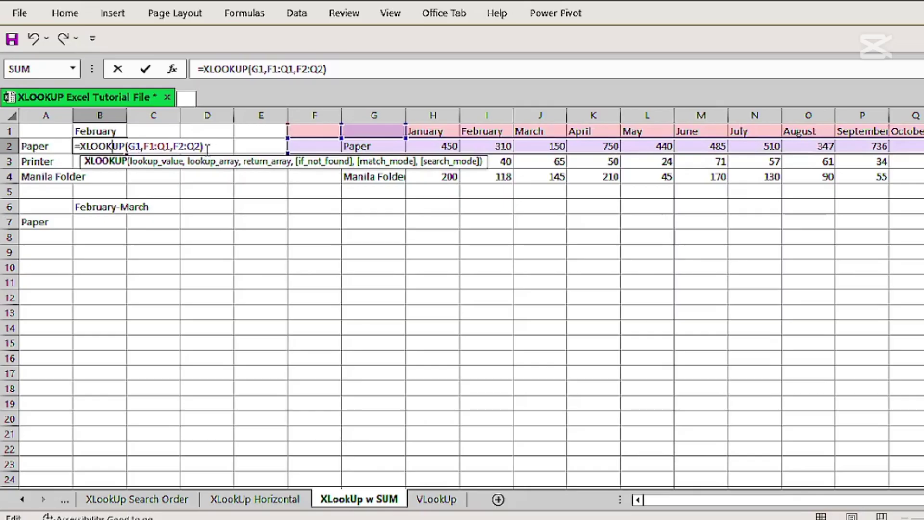
{"action": "left_click_drag", "start_coordinate": [207, 150], "coordinate": [136, 147]}
{"action": "key", "text": "BackSpace"}
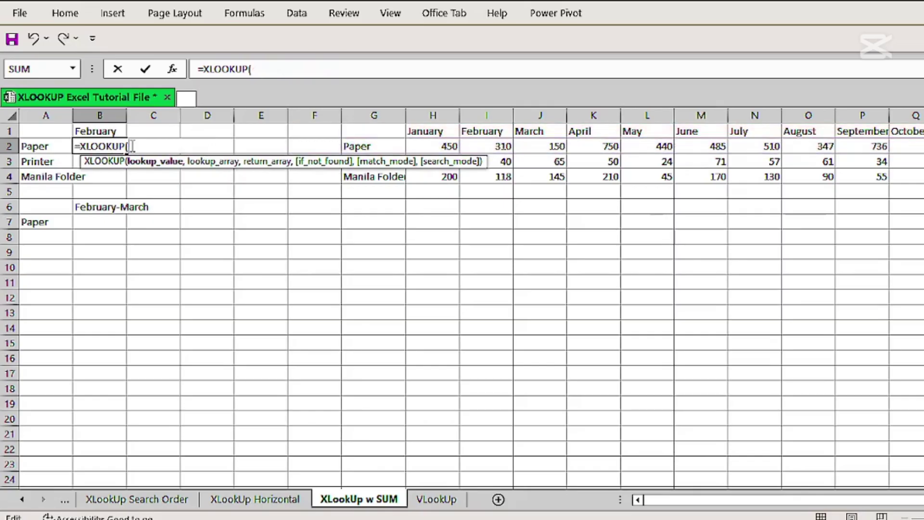
{"action": "left_click", "coordinate": [470, 130]}
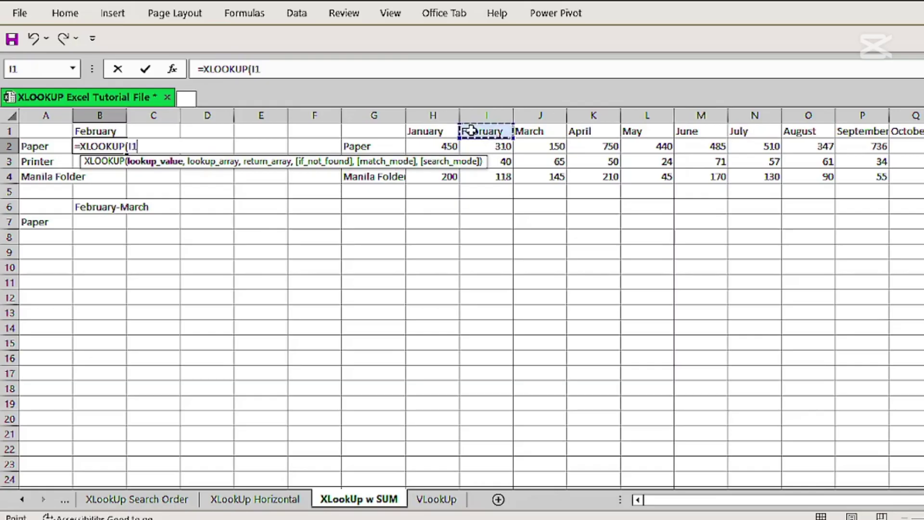
{"action": "type", "text": ","}
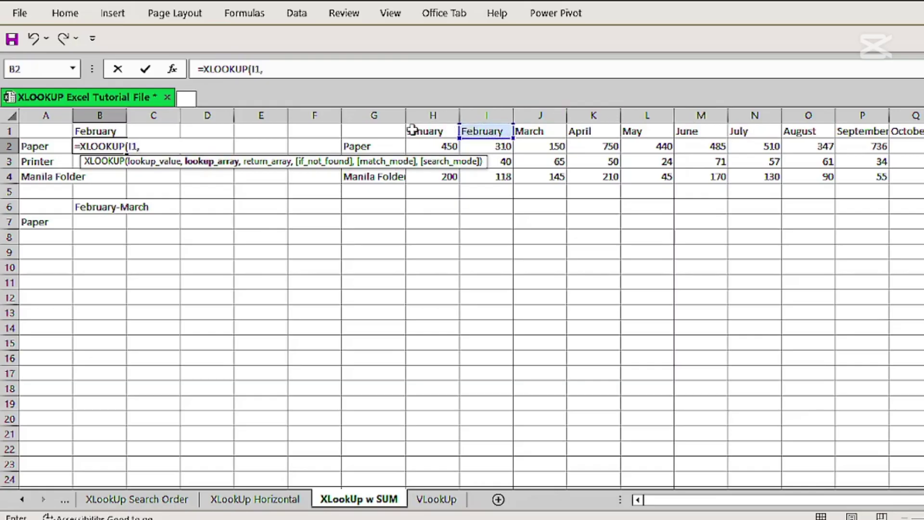
Step: Complete the B2 formula with lookup array H1:S1 and return array H2:S2, and fill it down to B4
{"action": "left_click_drag", "start_coordinate": [412, 130], "coordinate": [922, 135]}
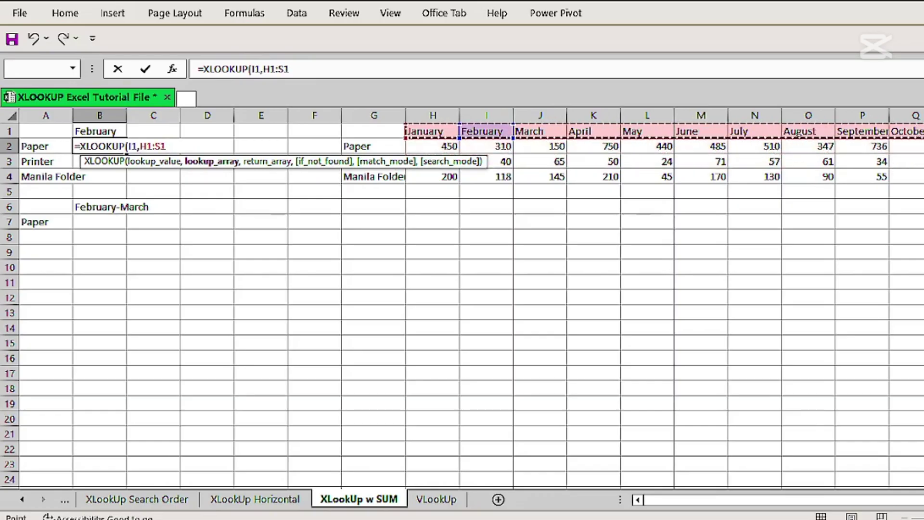
{"action": "type", "text": ","}
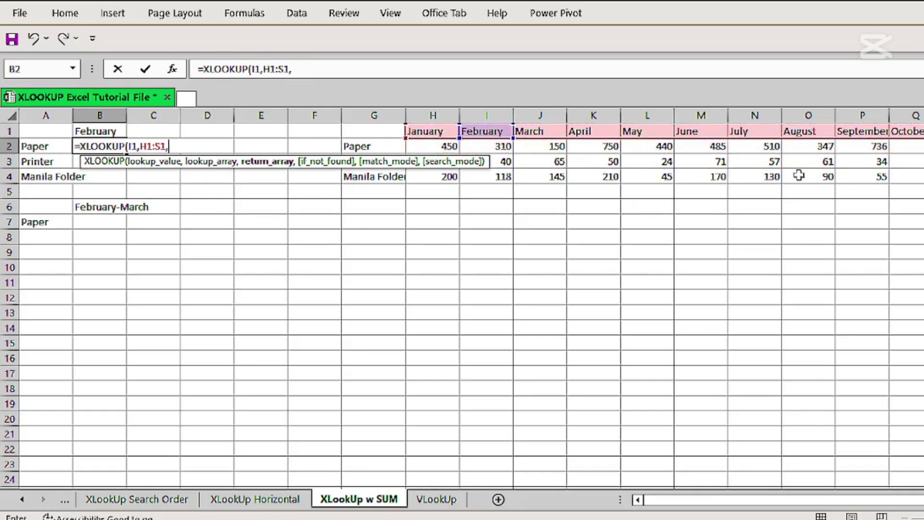
{"action": "left_click_drag", "start_coordinate": [413, 144], "coordinate": [922, 146]}
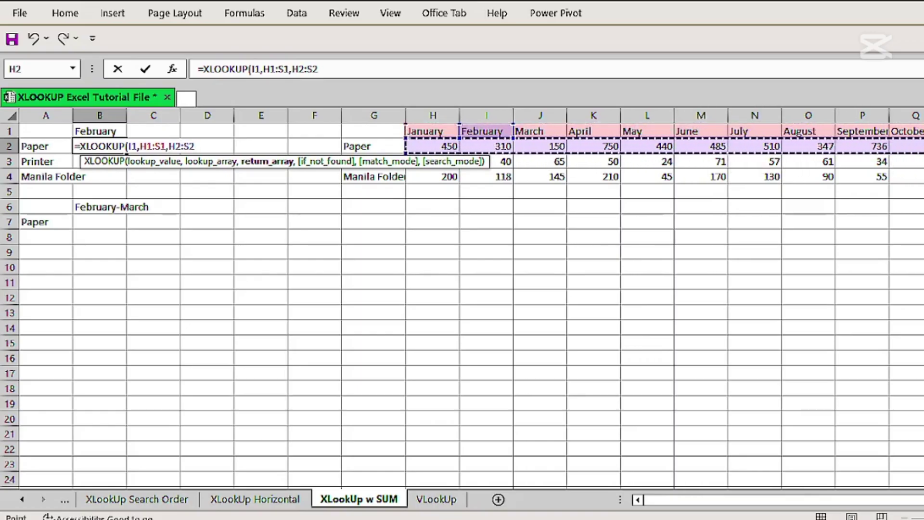
{"action": "key", "text": "Return"}
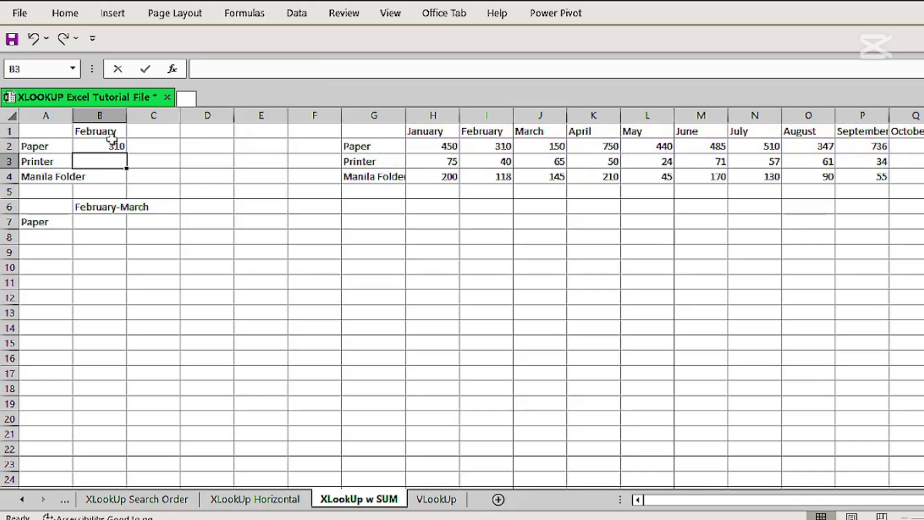
{"action": "left_click", "coordinate": [101, 145]}
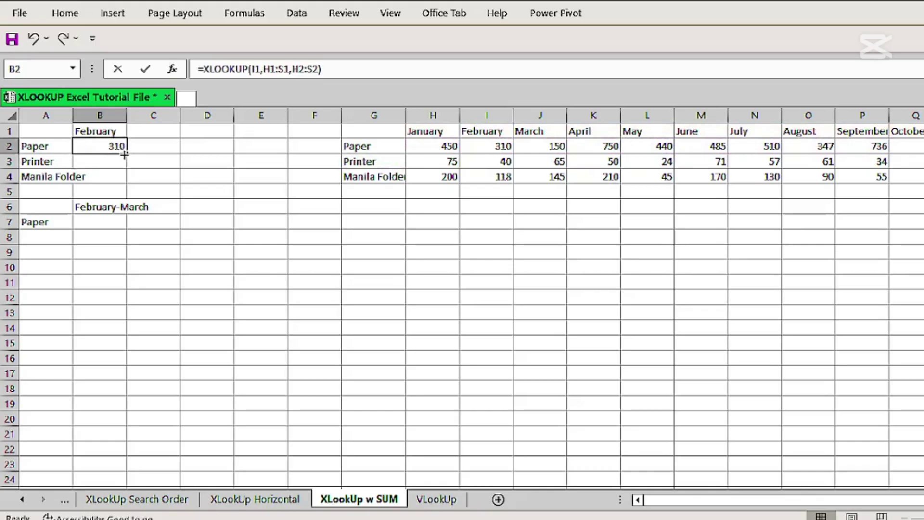
{"action": "left_click_drag", "start_coordinate": [124, 154], "coordinate": [119, 183]}
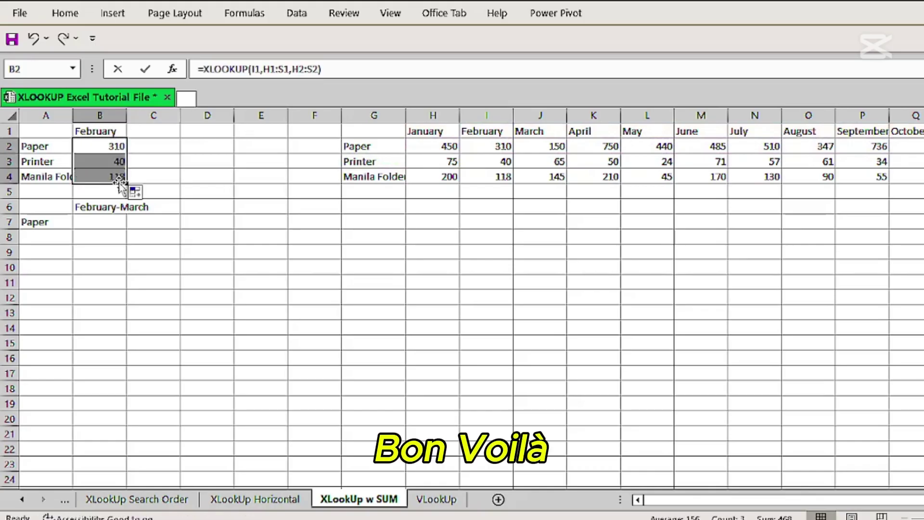
Step: Start a SUM formula in B7 with a nested XLOOKUP that uses the February header I1 as lookup value
{"action": "left_click", "coordinate": [90, 223]}
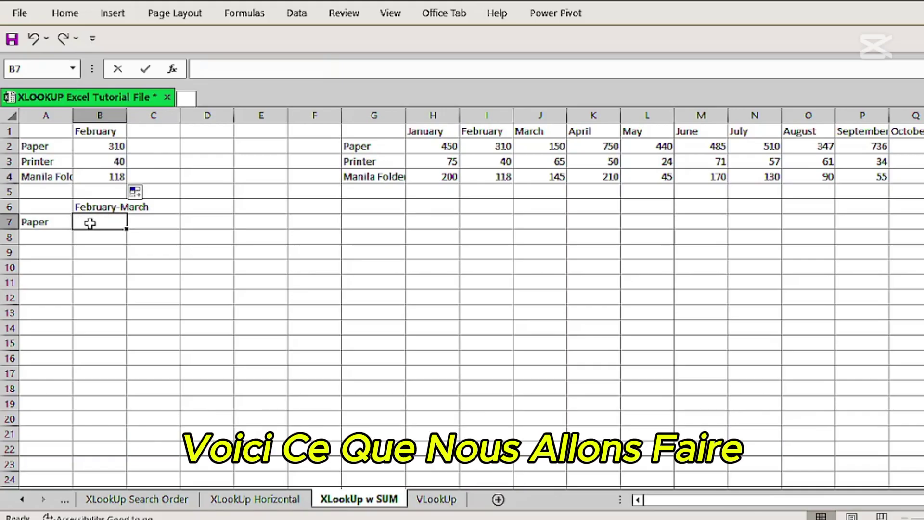
{"action": "type", "text": "=sum"}
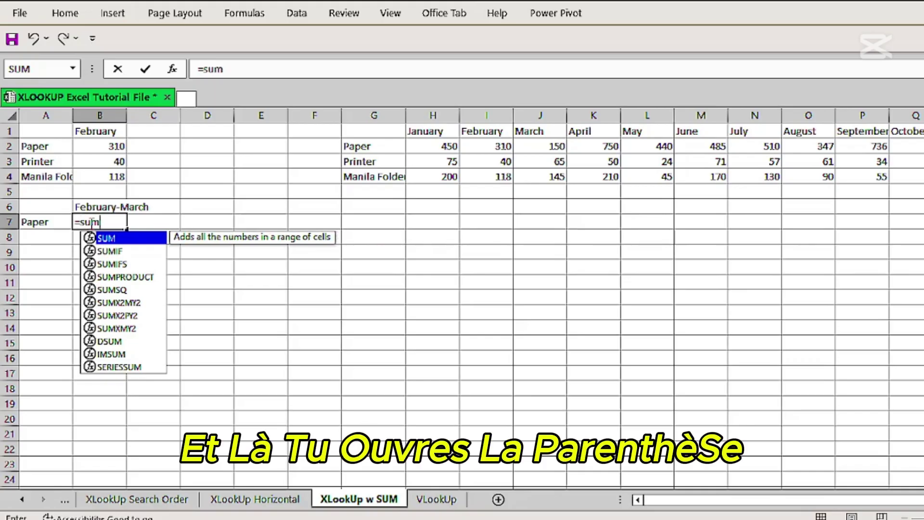
{"action": "type", "text": "("}
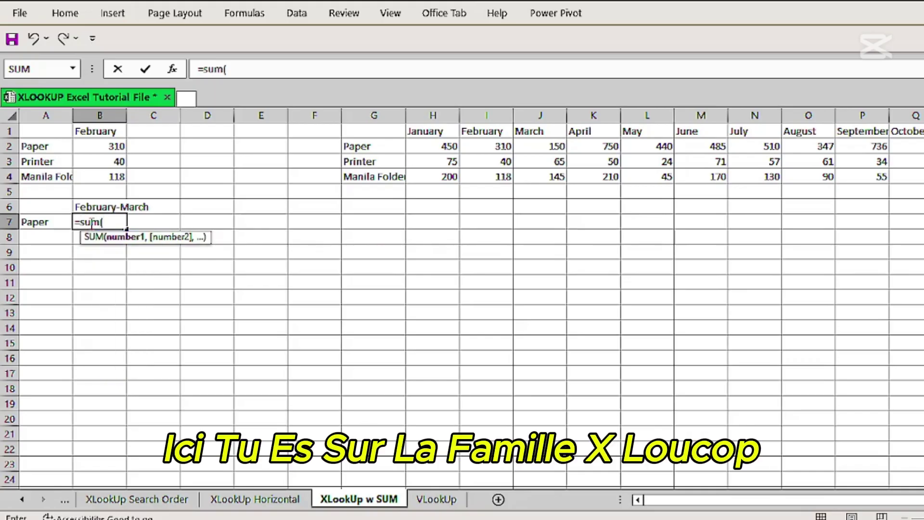
{"action": "type", "text": "xl"}
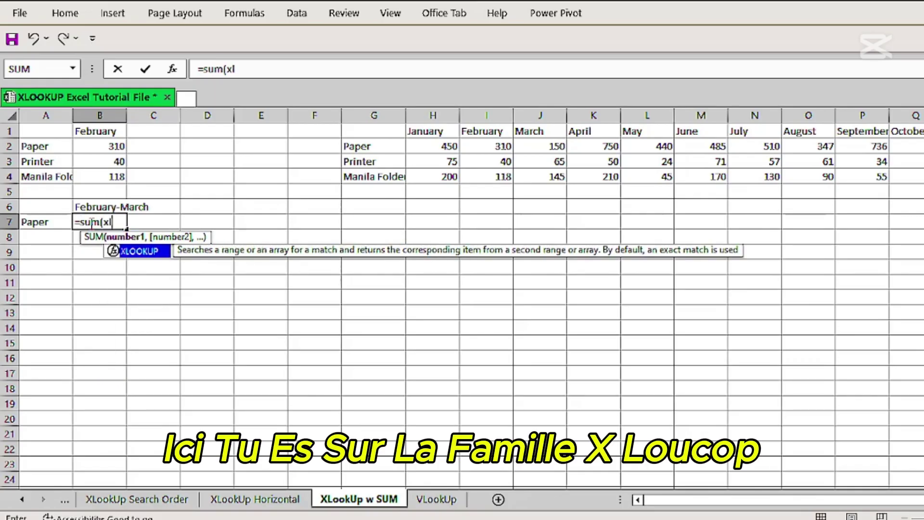
{"action": "double_click", "coordinate": [140, 252]}
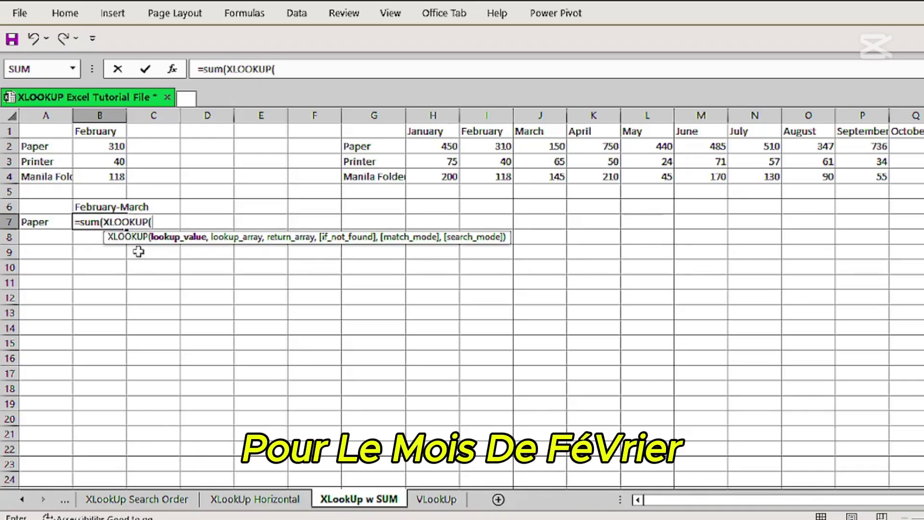
{"action": "left_click", "coordinate": [484, 137]}
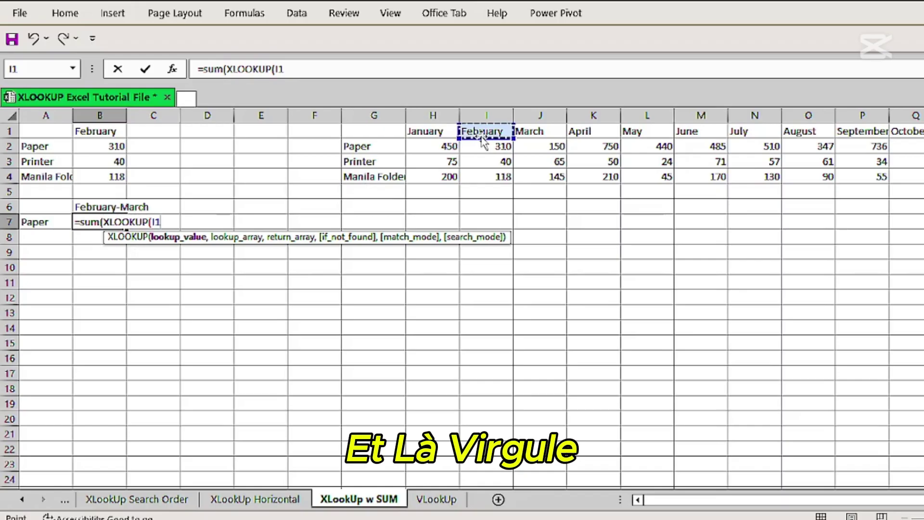
{"action": "type", "text": ","}
Step: Set the nested XLOOKUP's lookup array to the month headers H1:S1 and its return array to the Paper row H2:S2
{"action": "left_click_drag", "start_coordinate": [413, 135], "coordinate": [920, 136]}
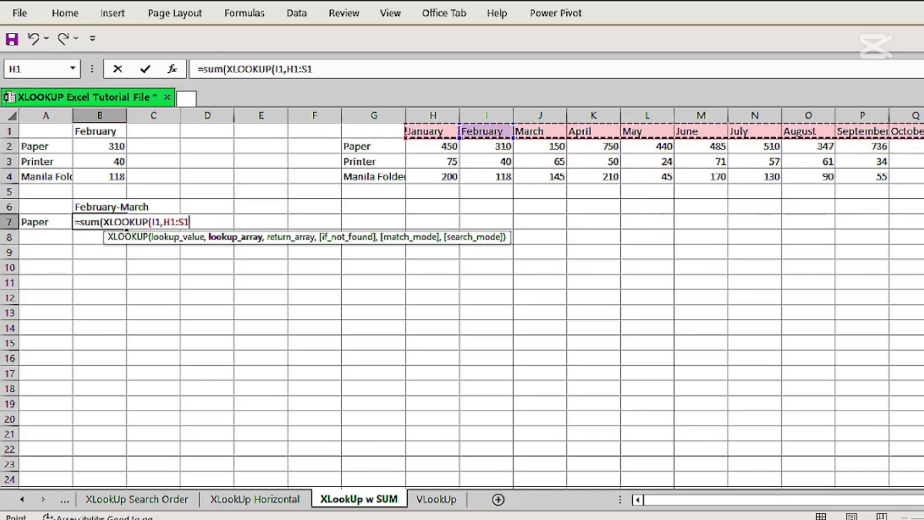
{"action": "type", "text": ","}
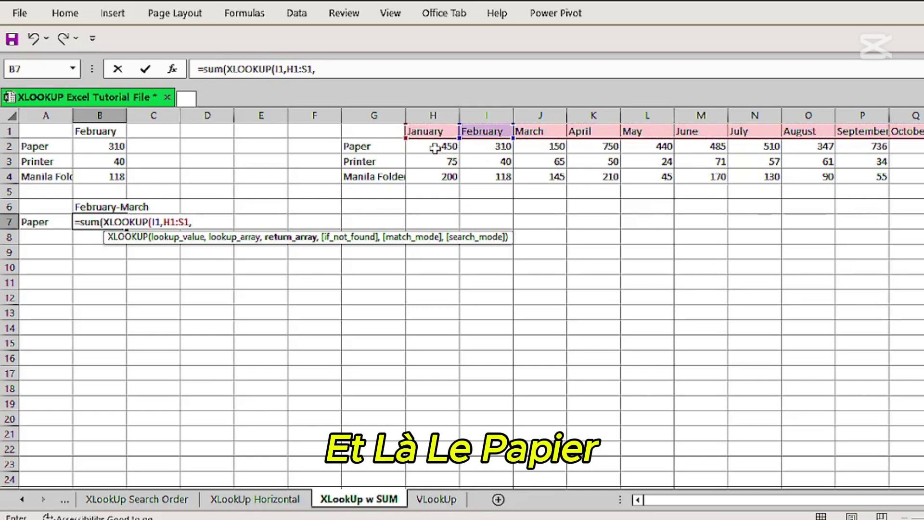
{"action": "left_click_drag", "start_coordinate": [434, 147], "coordinate": [921, 147]}
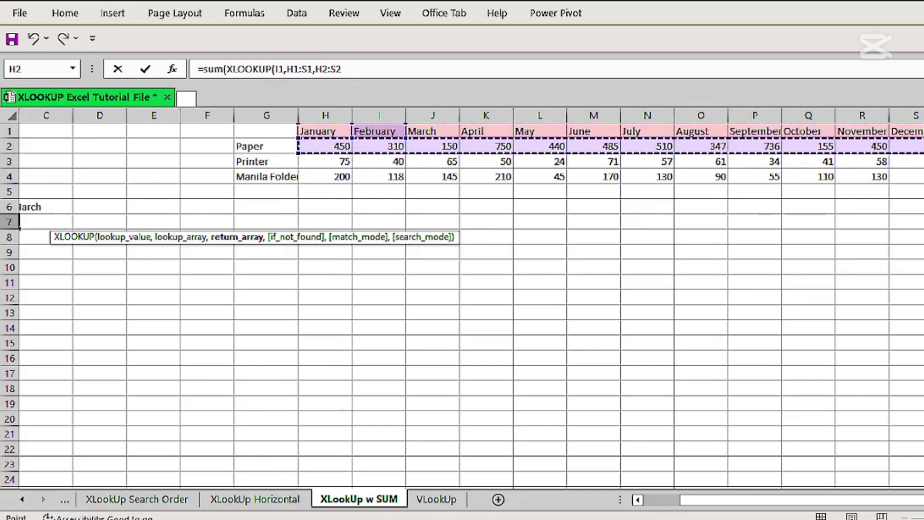
Step: Close the first XLOOKUP in B7 and extend it with a colon to a second XLOOKUP using the March header J1 as lookup value
{"action": "left_click_drag", "start_coordinate": [761, 500], "coordinate": [725, 503]}
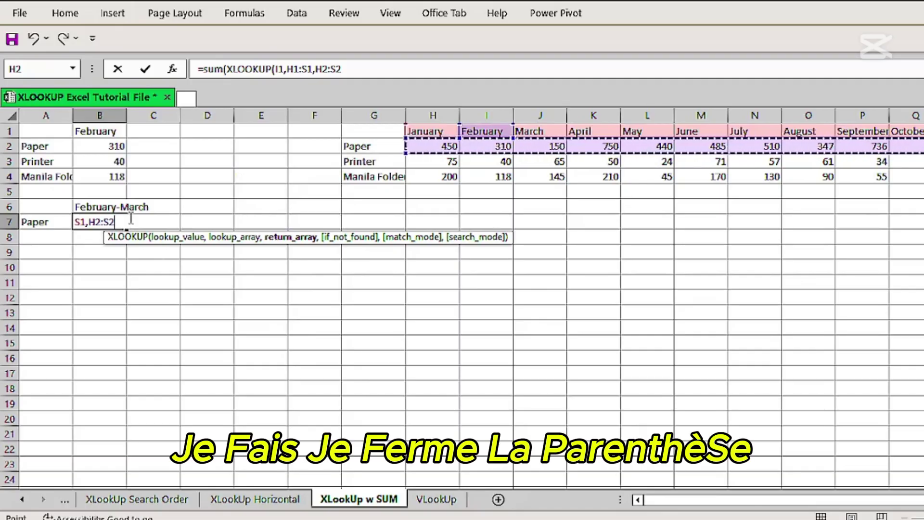
{"action": "type", "text": ")"}
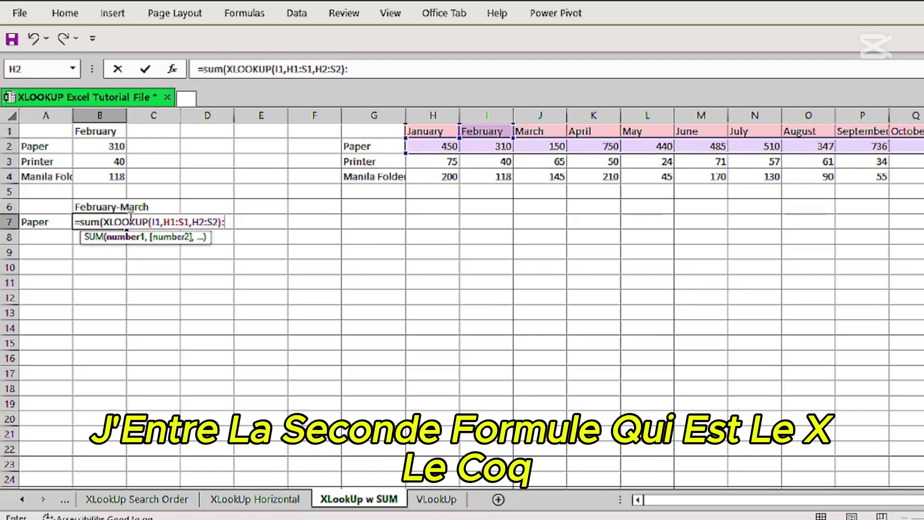
{"action": "type", "text": ":xl"}
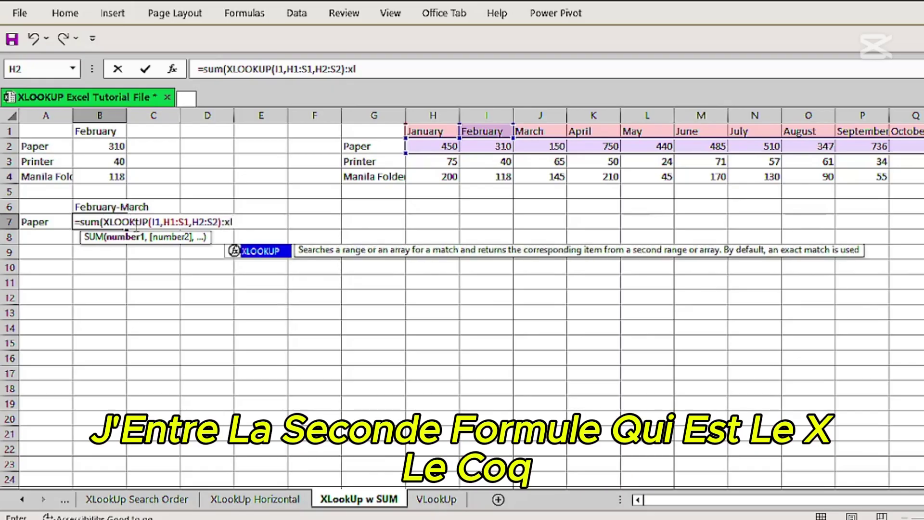
{"action": "double_click", "coordinate": [255, 252]}
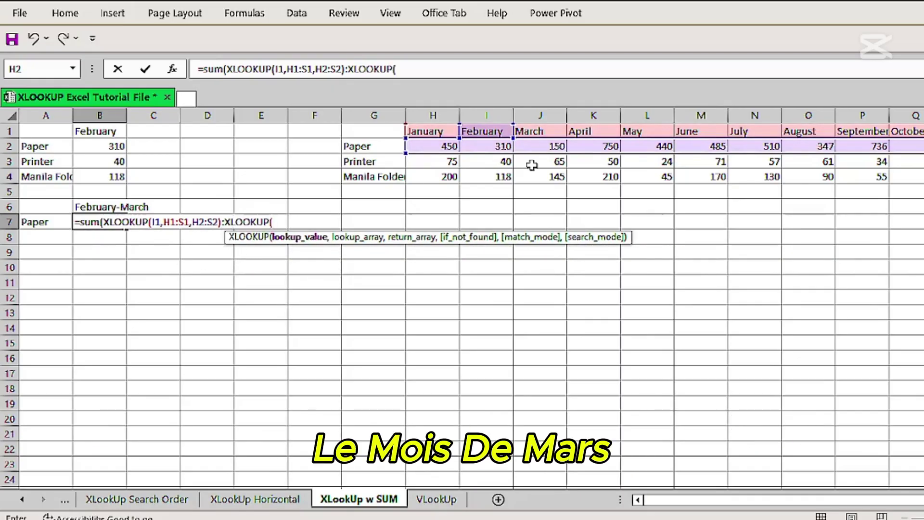
{"action": "left_click", "coordinate": [536, 134]}
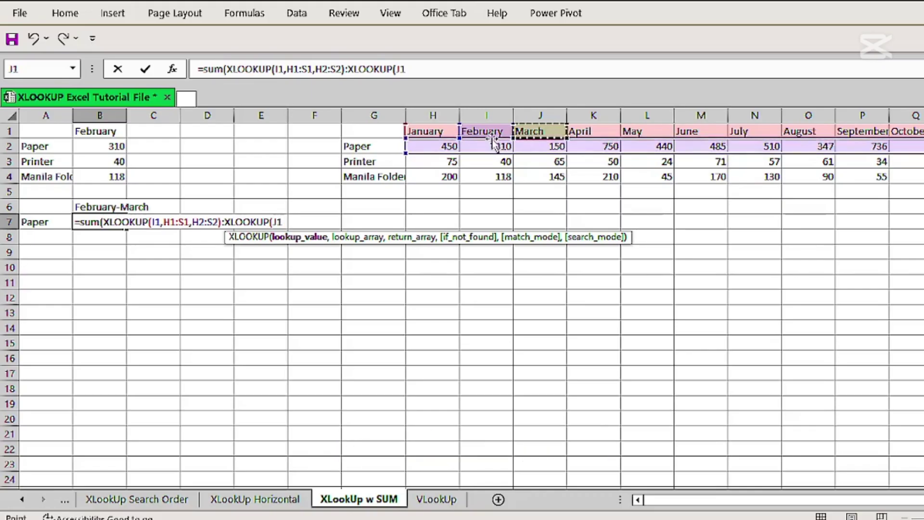
{"action": "type", "text": ","}
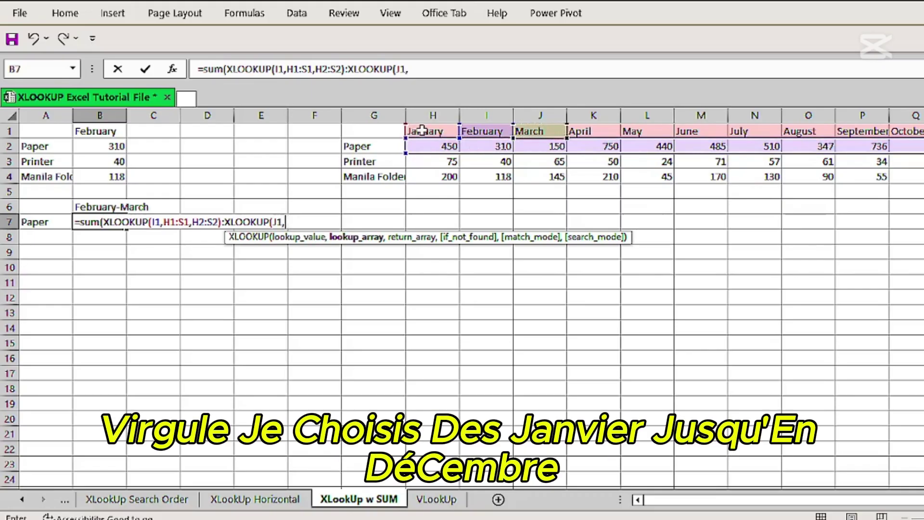
Step: Complete the second XLOOKUP with lookup array H1:S1 and return array H2:S2, accept the formula correction, and check the Paper values in I2 and J2
{"action": "left_click_drag", "start_coordinate": [422, 130], "coordinate": [923, 131]}
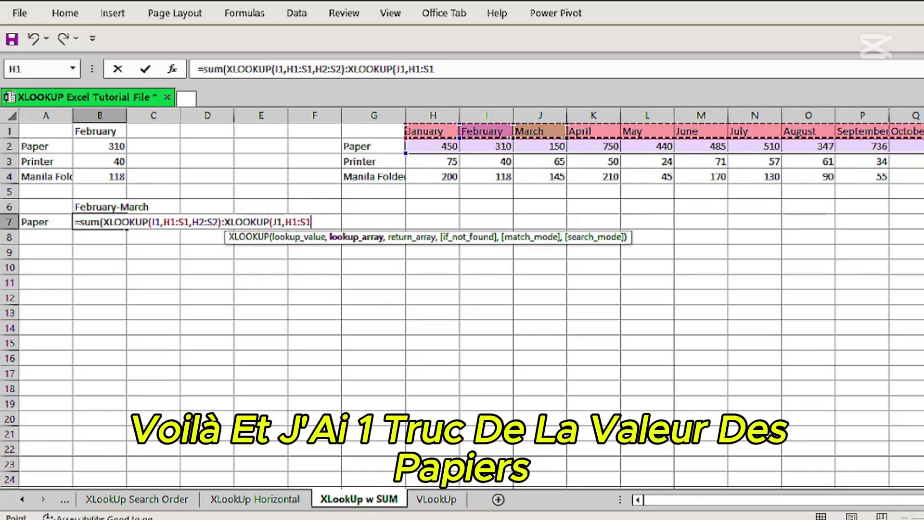
{"action": "type", "text": ","}
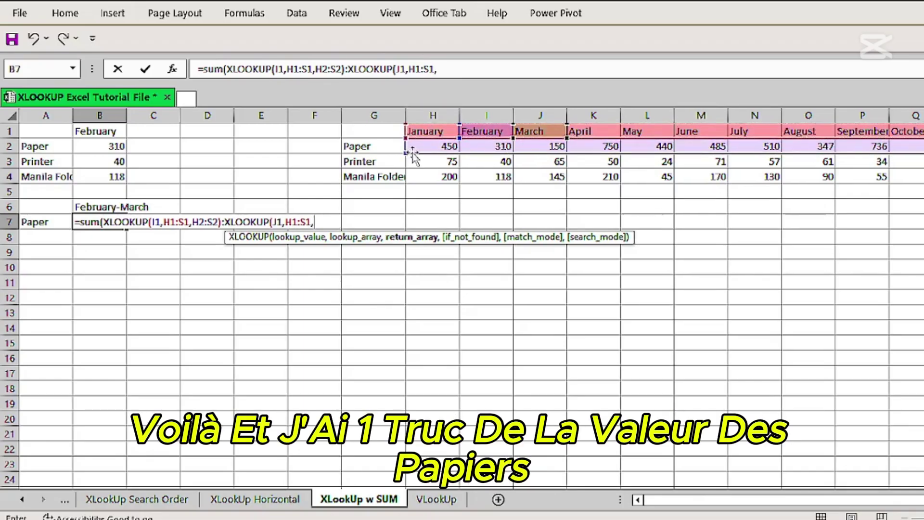
{"action": "left_click_drag", "start_coordinate": [410, 147], "coordinate": [923, 144]}
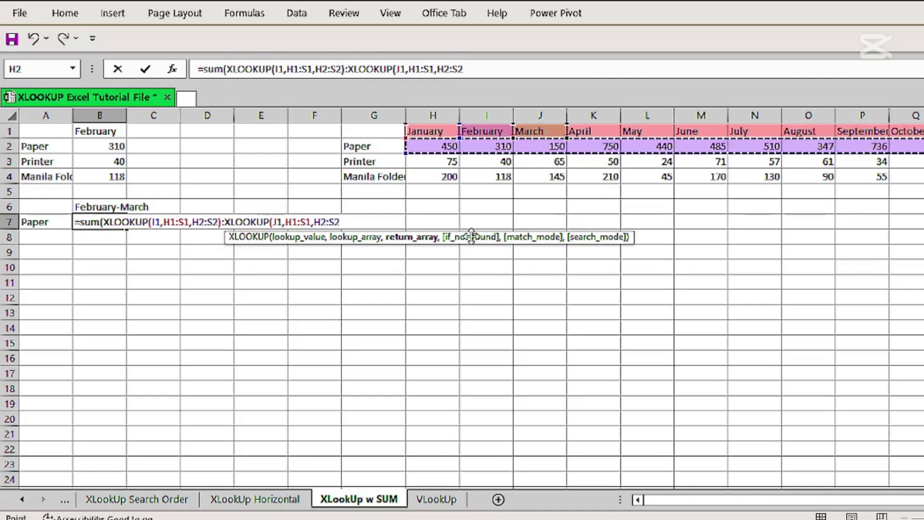
{"action": "left_click", "coordinate": [345, 221]}
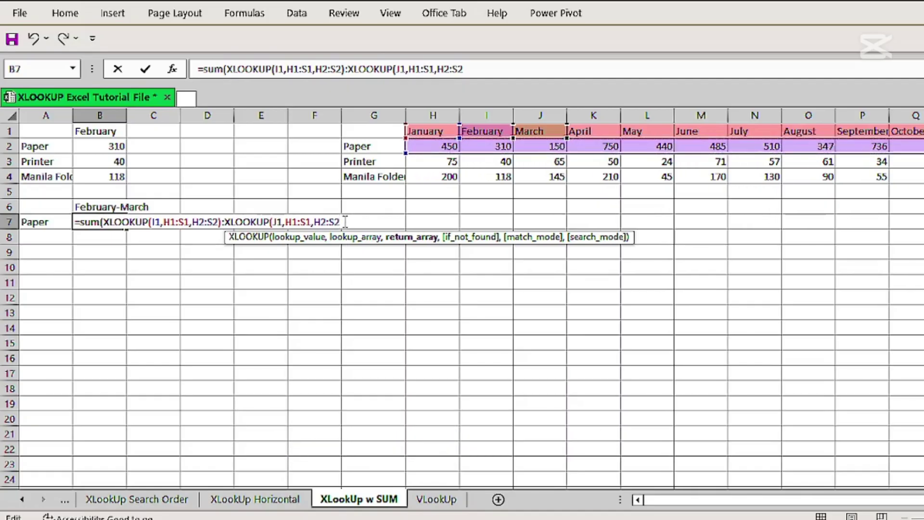
{"action": "key", "text": "Return"}
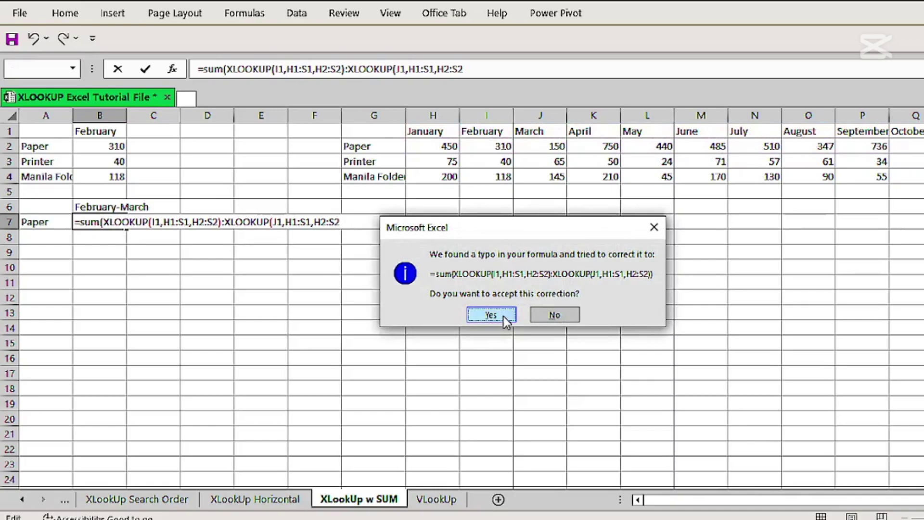
{"action": "left_click", "coordinate": [490, 312]}
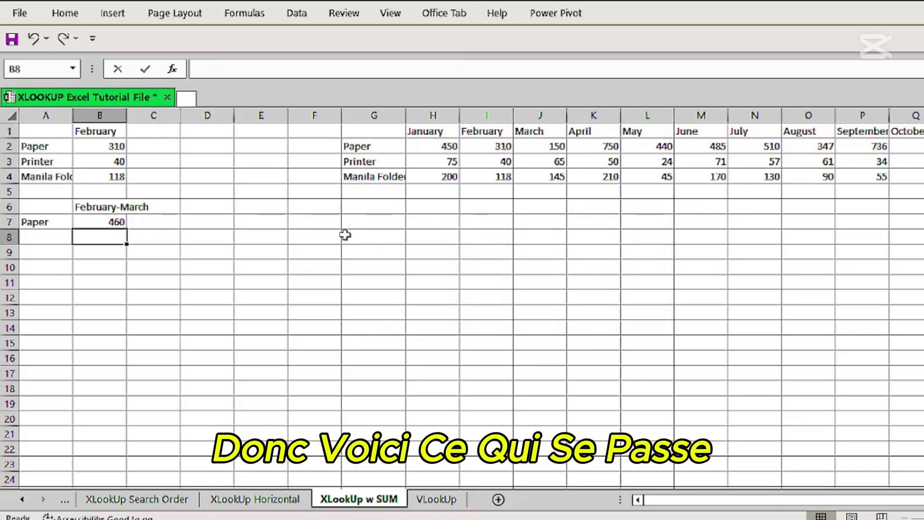
{"action": "left_click", "coordinate": [498, 148]}
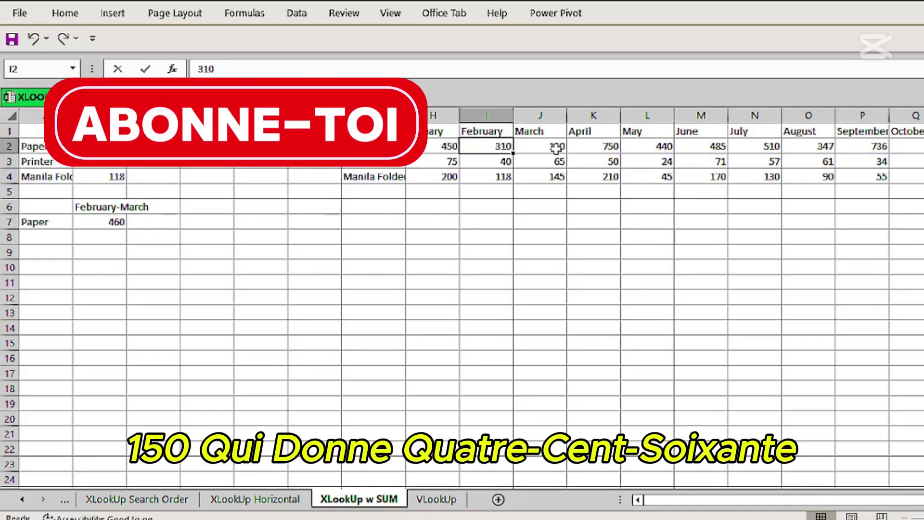
{"action": "left_click", "coordinate": [556, 147]}
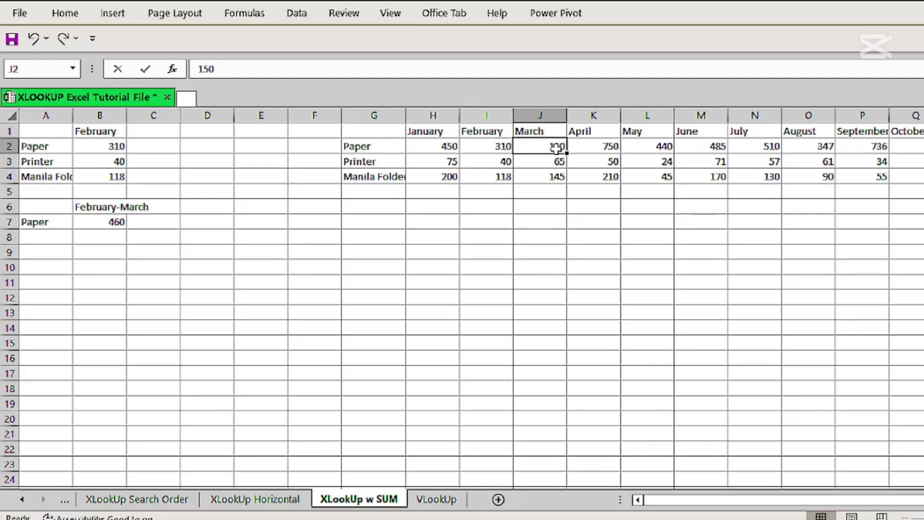
Step: On the VLookUp sheet, start a VLOOKUP formula in B3 with the full name in A3 as lookup value
{"action": "left_click", "coordinate": [438, 500]}
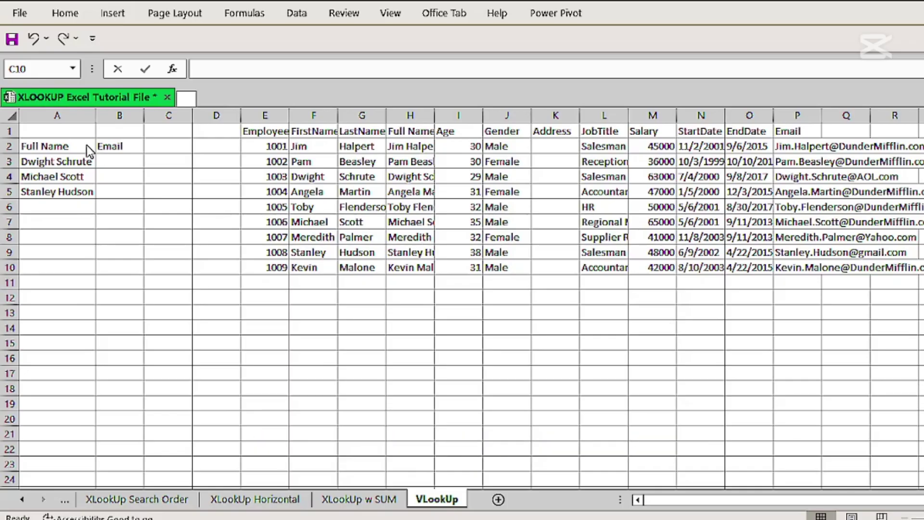
{"action": "double_click", "coordinate": [111, 162]}
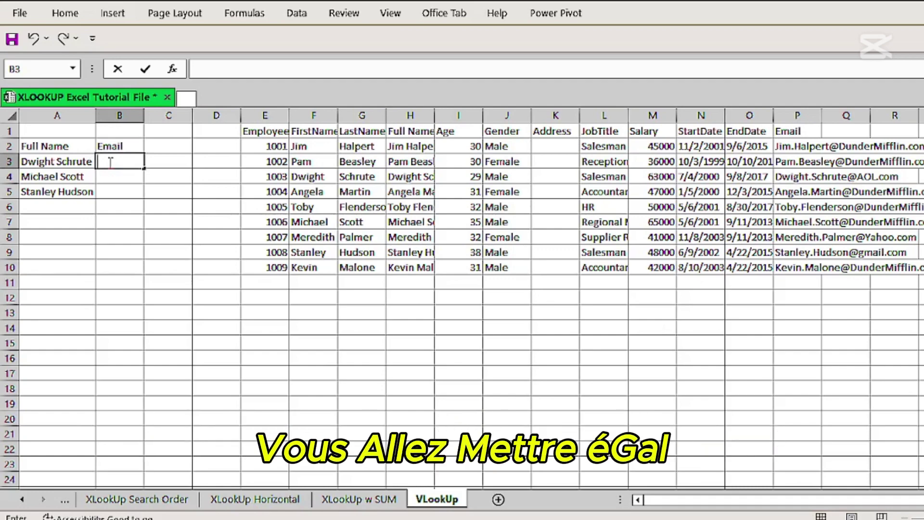
{"action": "type", "text": "="}
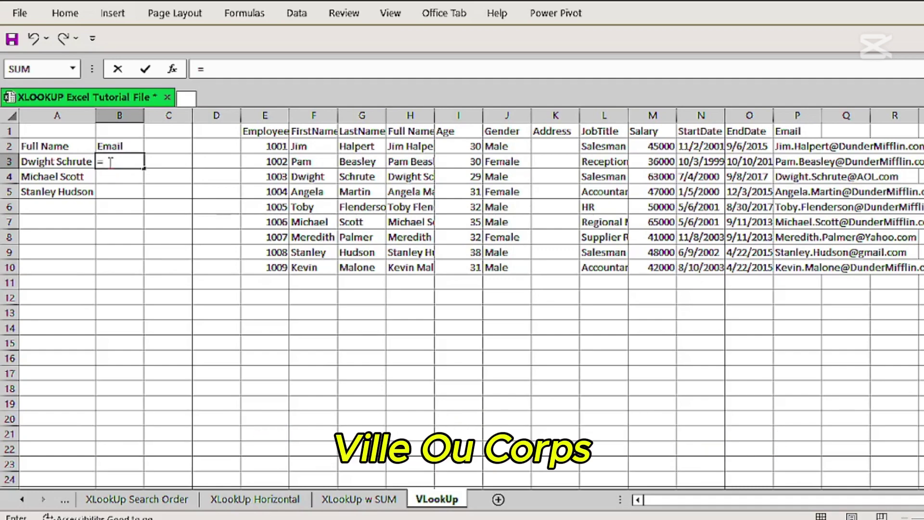
{"action": "type", "text": "vl"}
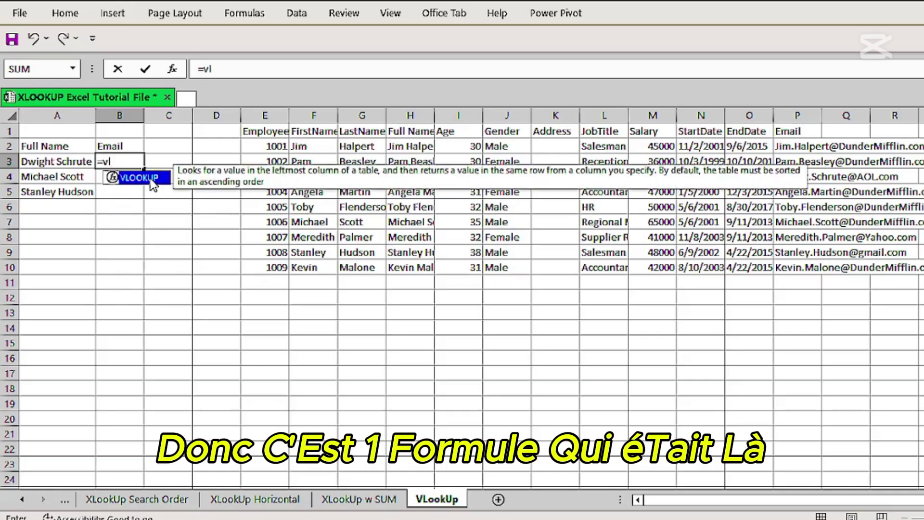
{"action": "double_click", "coordinate": [155, 182]}
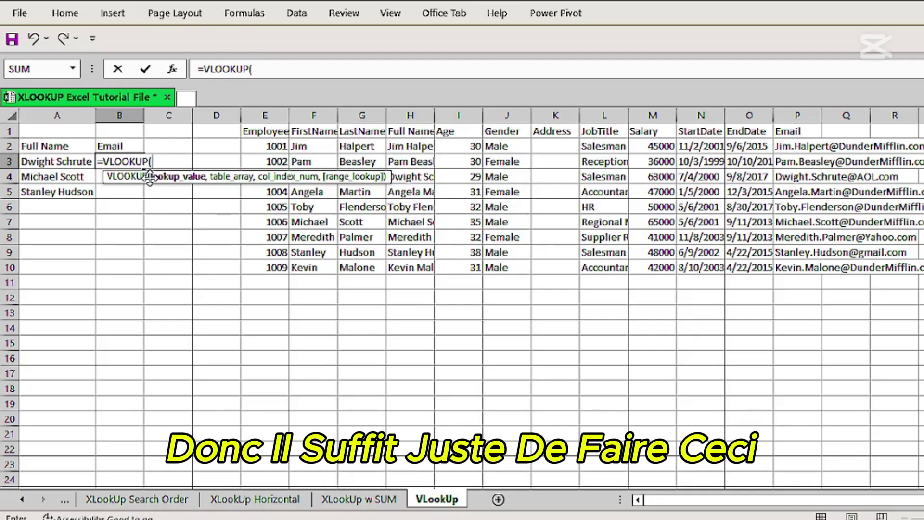
{"action": "left_click", "coordinate": [58, 162]}
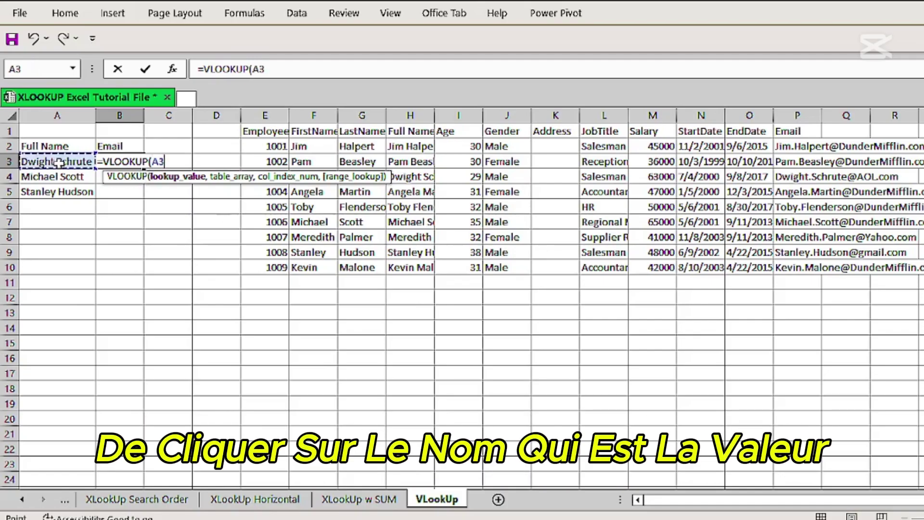
{"action": "type", "text": ","}
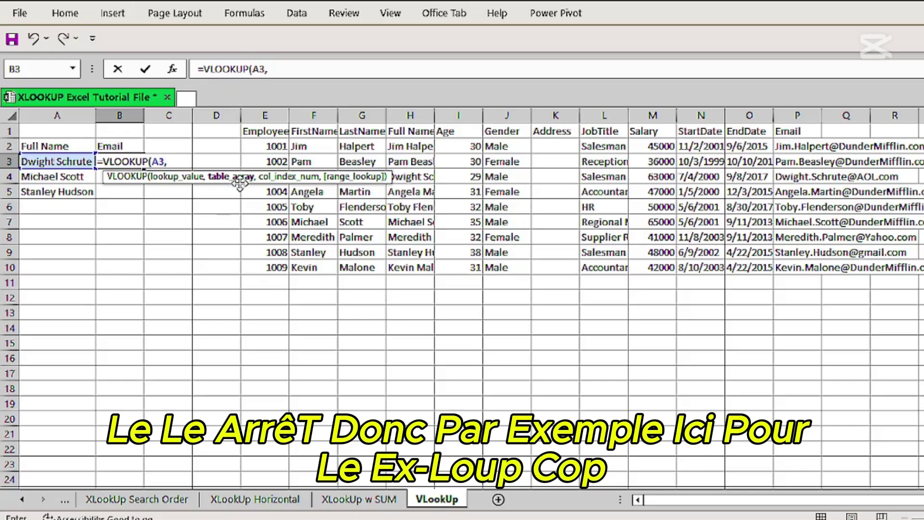
{"action": "left_click", "coordinate": [122, 263]}
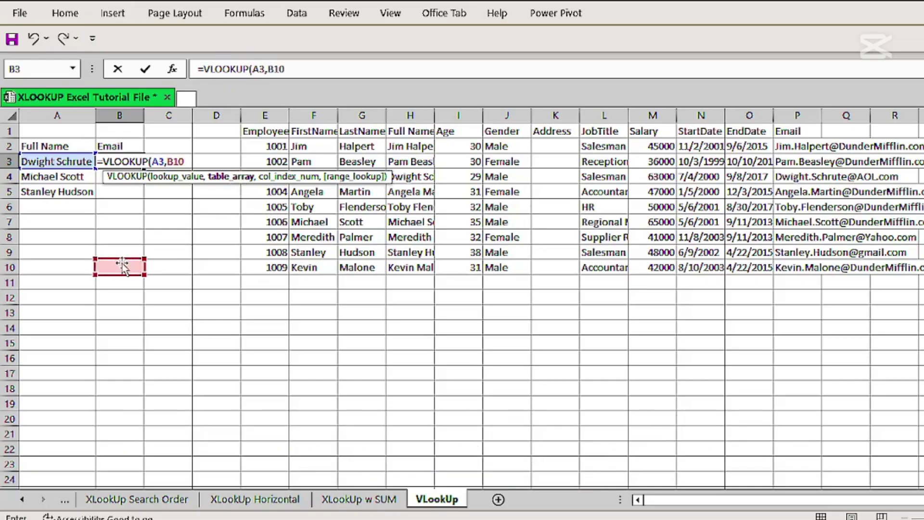
{"action": "key", "text": "BackSpace"}
{"action": "key", "text": "BackSpace"}
{"action": "key", "text": "BackSpace"}
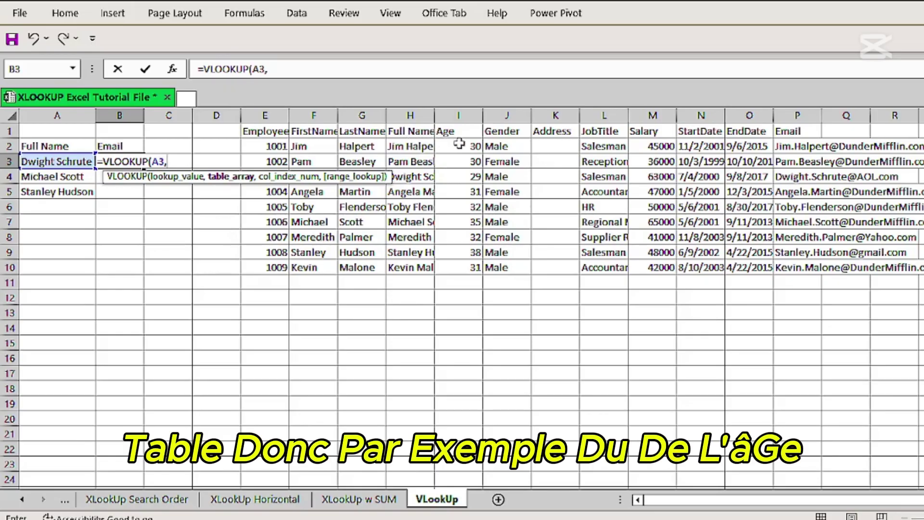
{"action": "left_click_drag", "start_coordinate": [462, 146], "coordinate": [812, 252]}
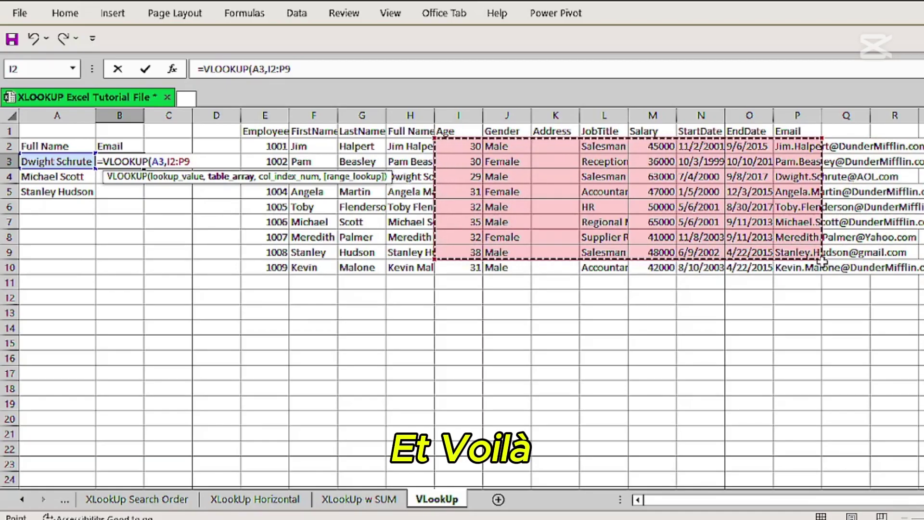
{"action": "left_click_drag", "start_coordinate": [794, 268], "coordinate": [825, 269]}
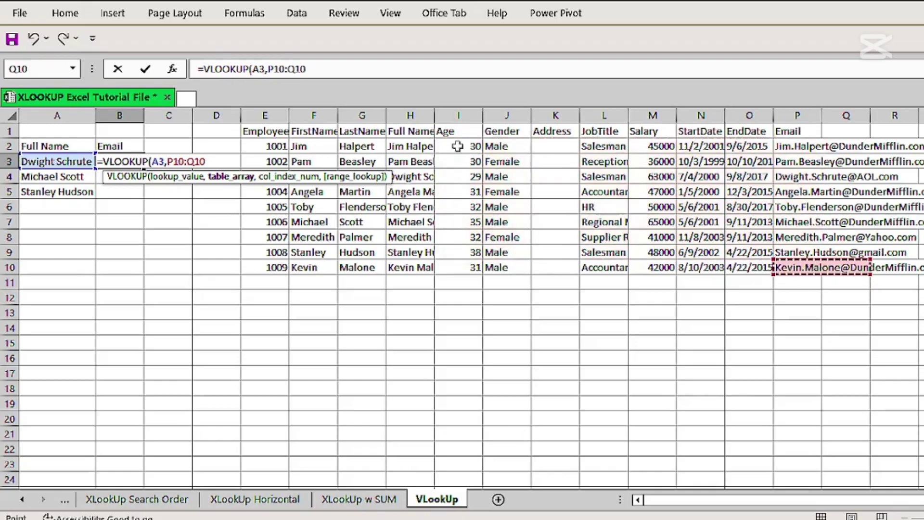
{"action": "left_click_drag", "start_coordinate": [460, 146], "coordinate": [798, 264]}
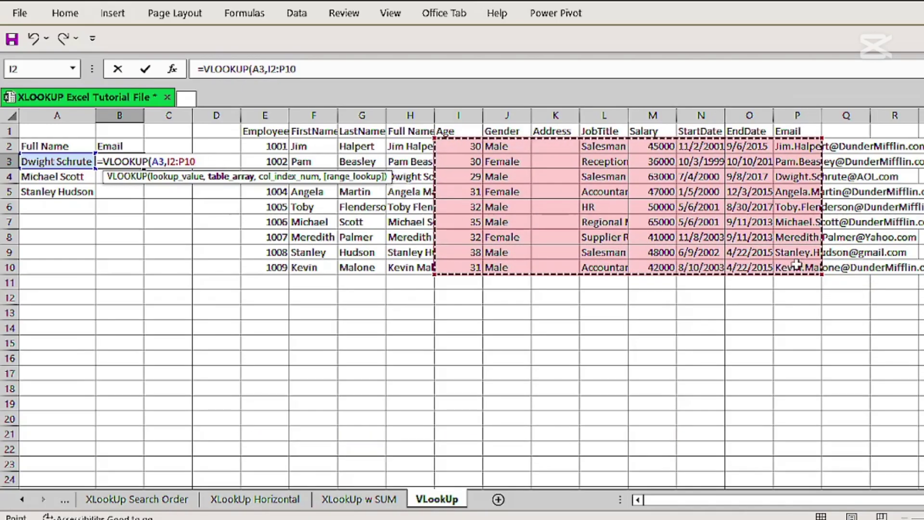
{"action": "type", "text": ","}
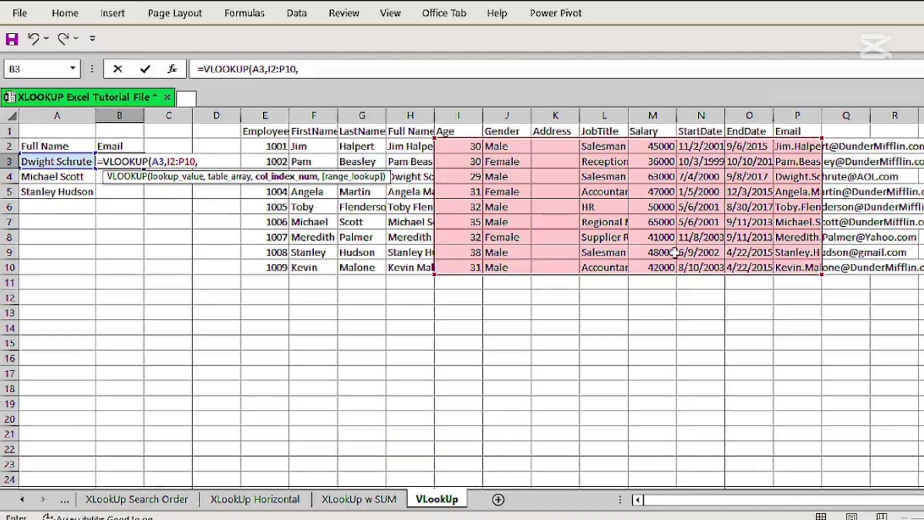
{"action": "key", "text": "BackSpace"}
{"action": "key", "text": "BackSpace"}
{"action": "key", "text": "BackSpace"}
{"action": "key", "text": "BackSpace"}
{"action": "key", "text": "BackSpace"}
{"action": "key", "text": "BackSpace"}
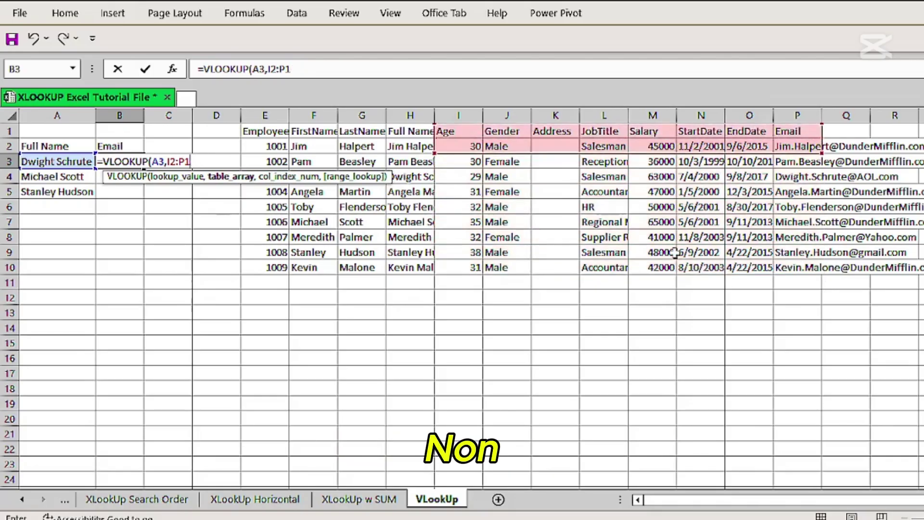
{"action": "key", "text": "BackSpace"}
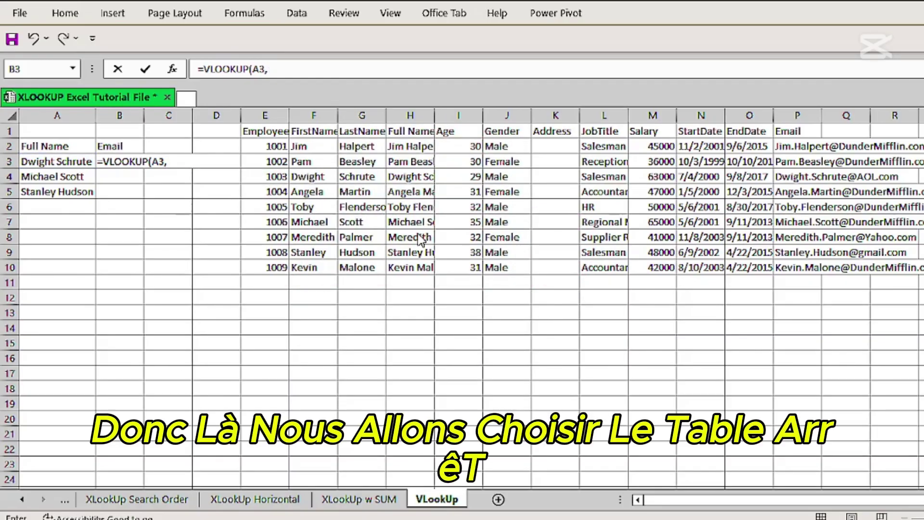
Step: Set the VLOOKUP's table array to H2:P10, from Full Name through Email, and its column index to 9
{"action": "left_click", "coordinate": [174, 163]}
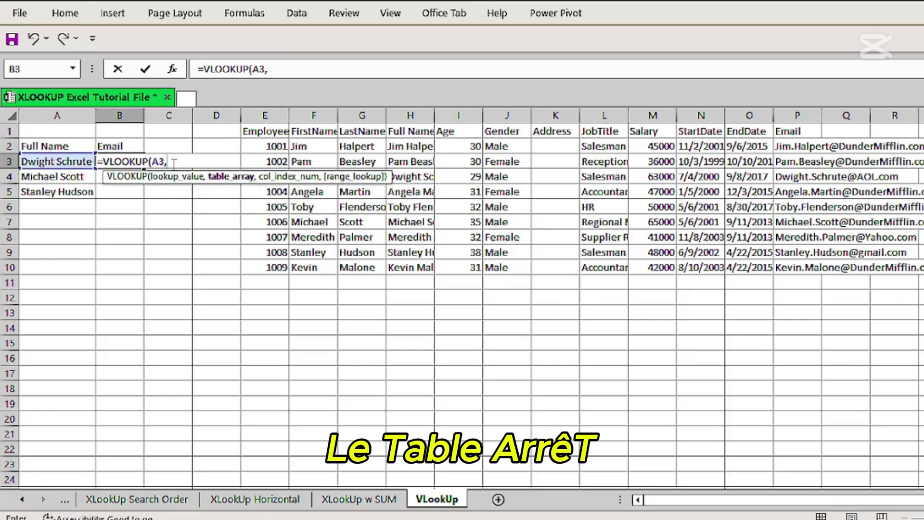
{"action": "left_click_drag", "start_coordinate": [400, 144], "coordinate": [785, 261]}
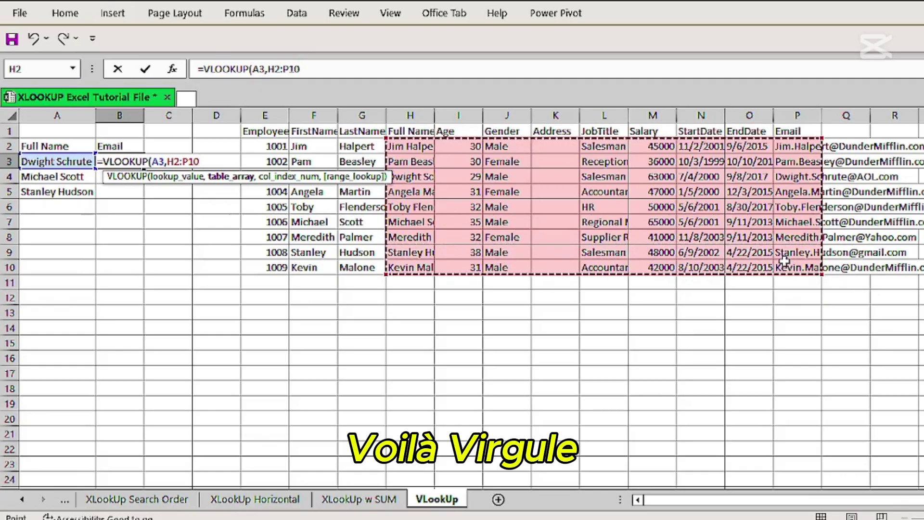
{"action": "type", "text": ","}
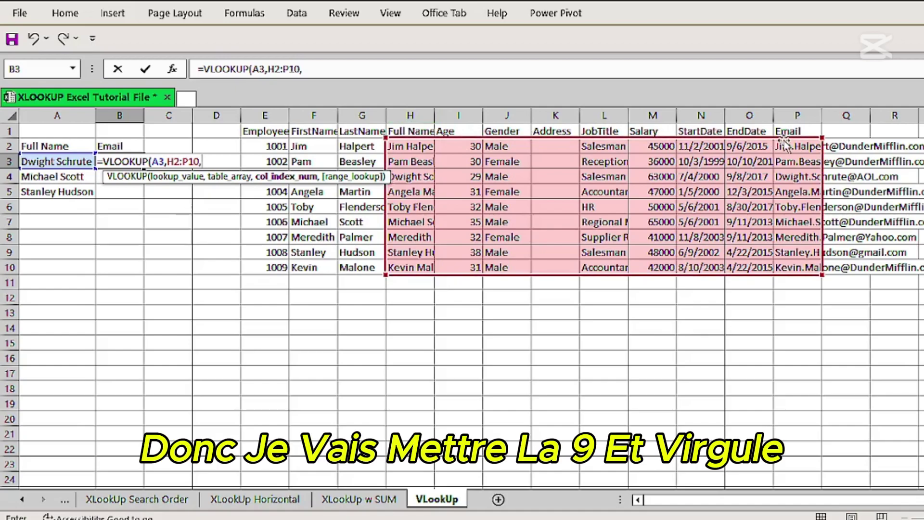
{"action": "type", "text": "9,"}
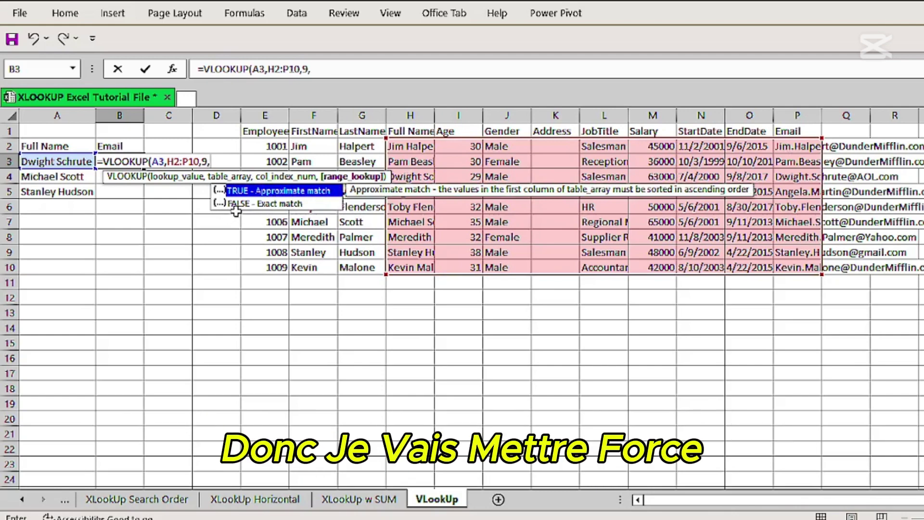
Step: Finish the B3 formula with FALSE for an exact match and fill it down to B5
{"action": "type", "text": "fa"}
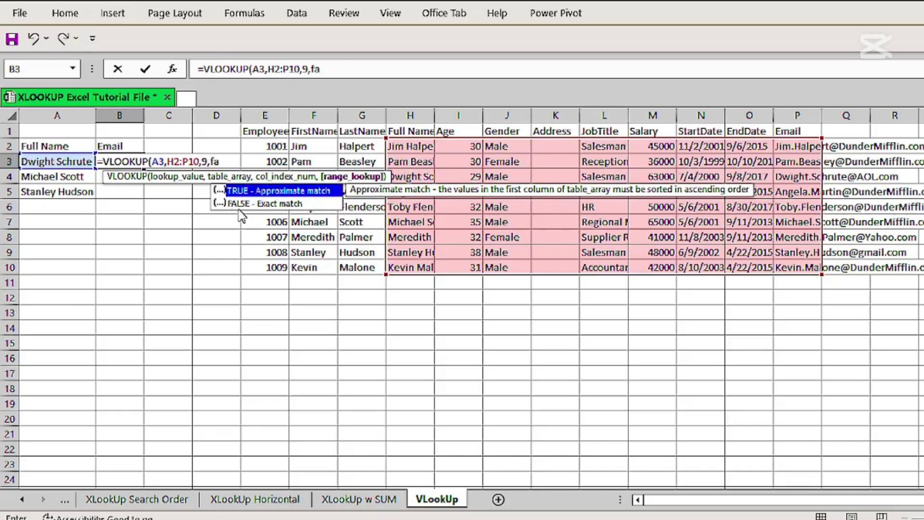
{"action": "double_click", "coordinate": [239, 205]}
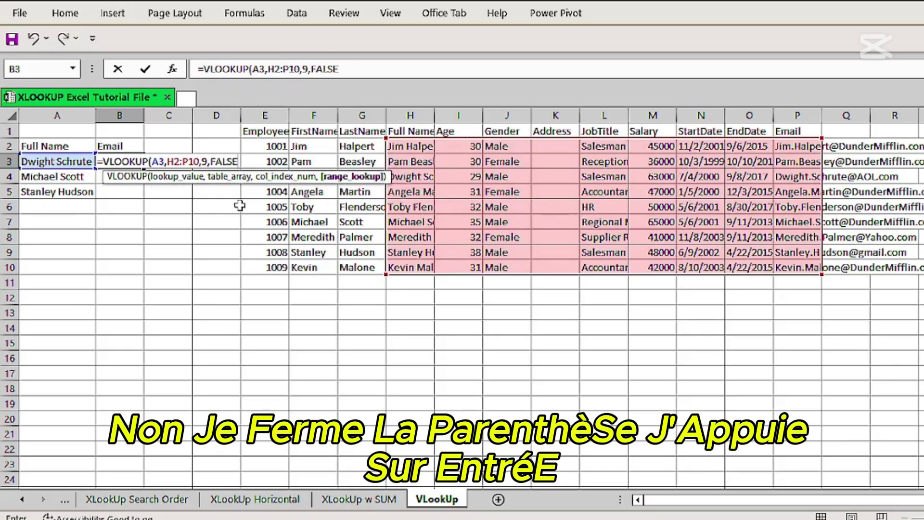
{"action": "type", "text": ")"}
{"action": "key", "text": "Return"}
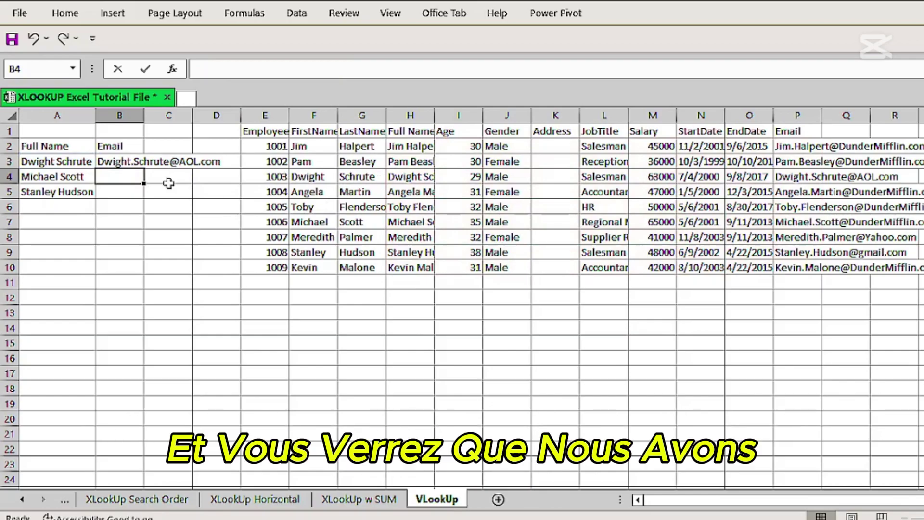
{"action": "left_click", "coordinate": [105, 161]}
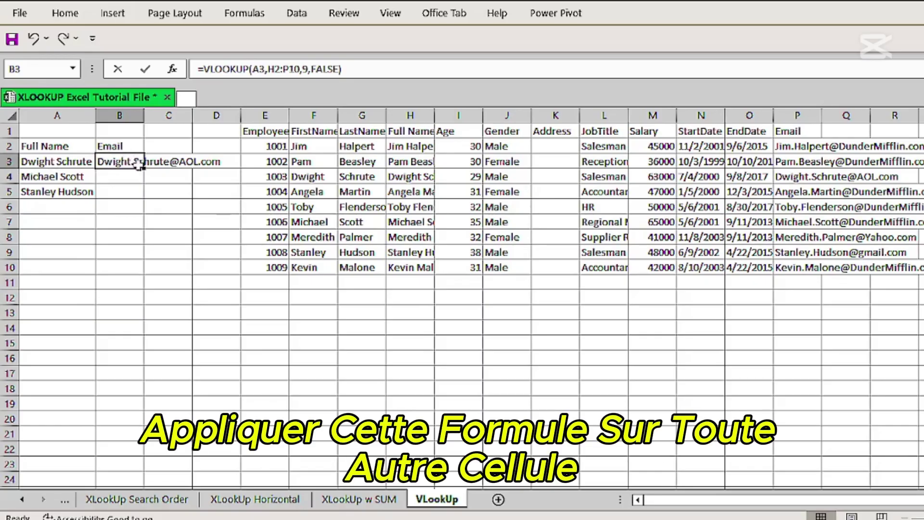
{"action": "left_click_drag", "start_coordinate": [144, 166], "coordinate": [137, 197]}
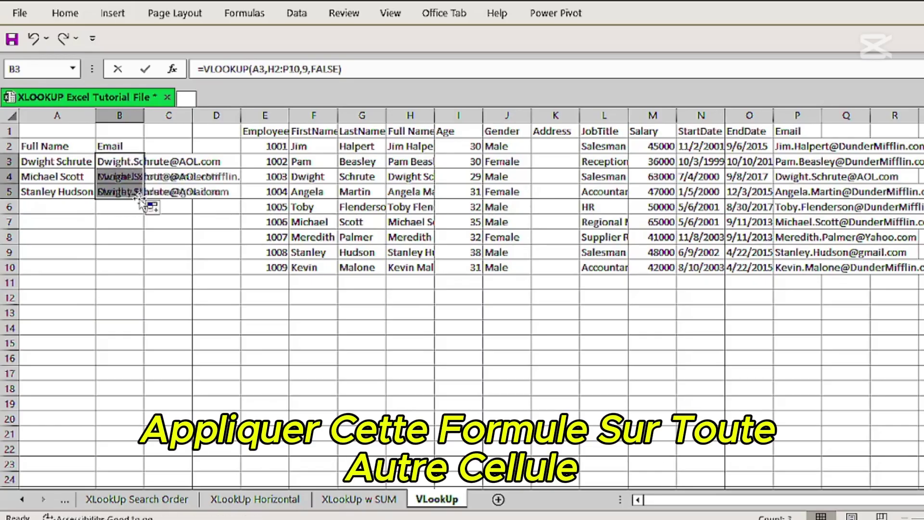